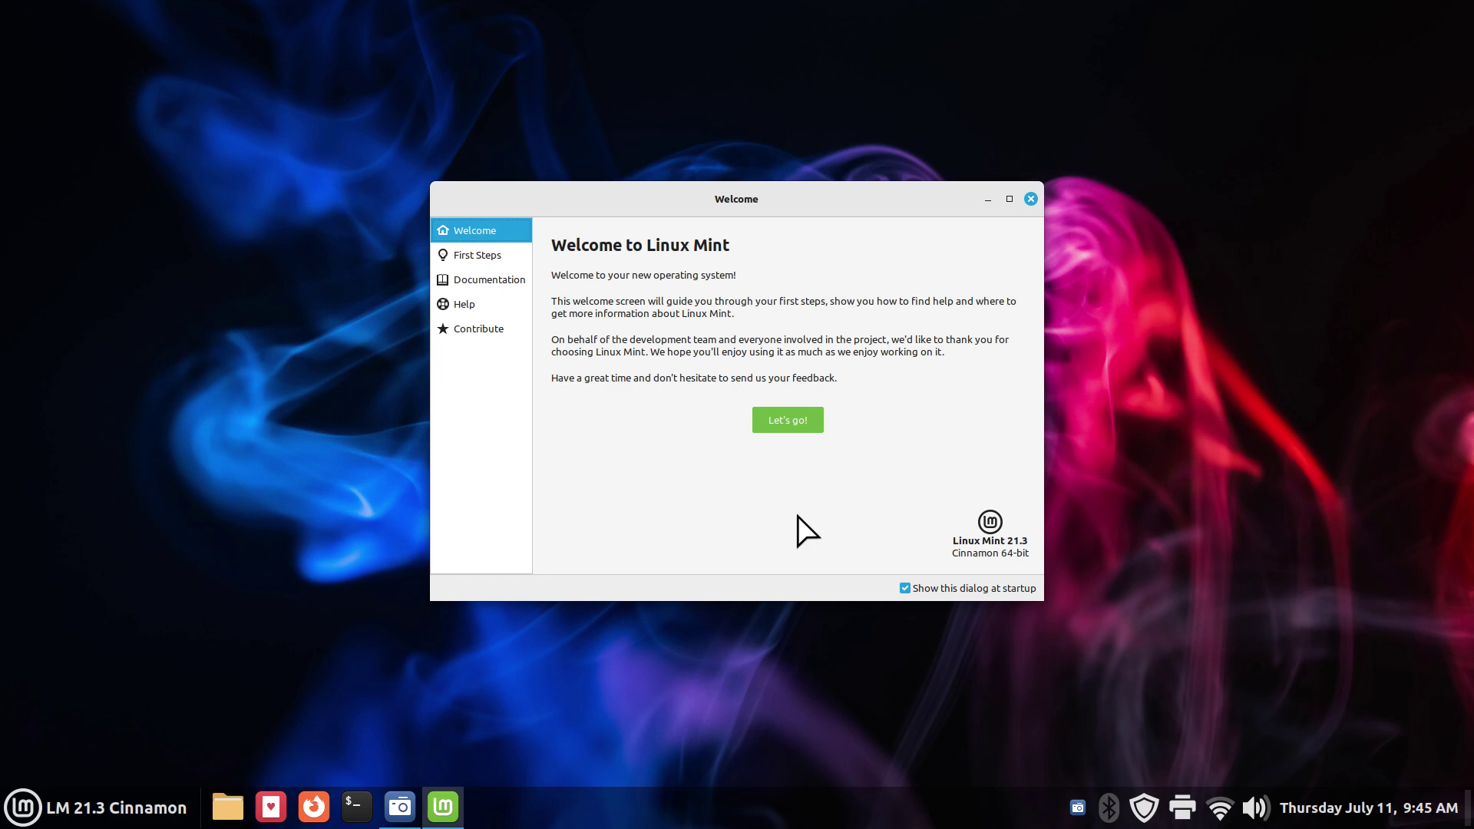
key("alt+F4")
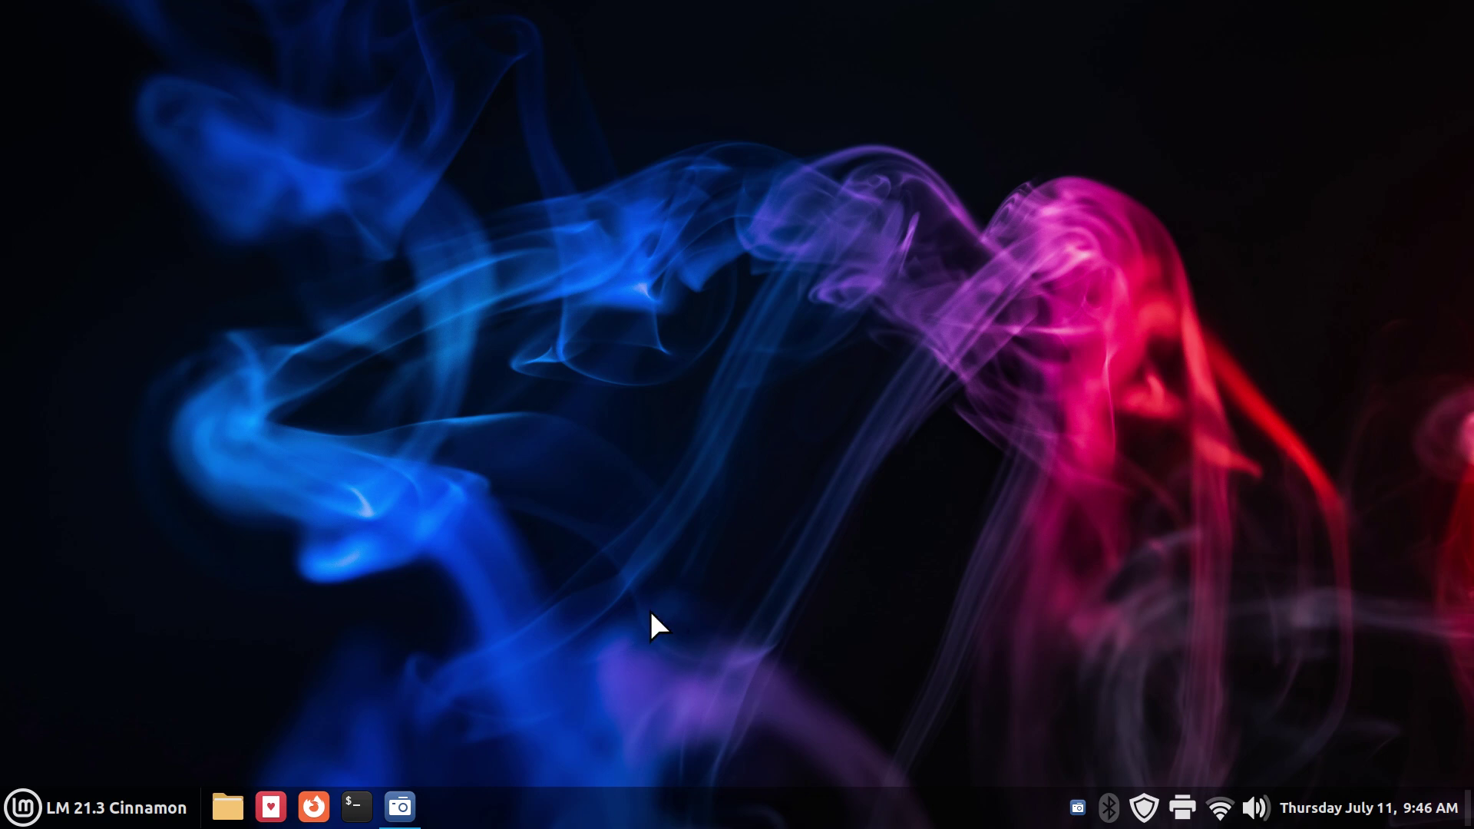
key("alt+F2")
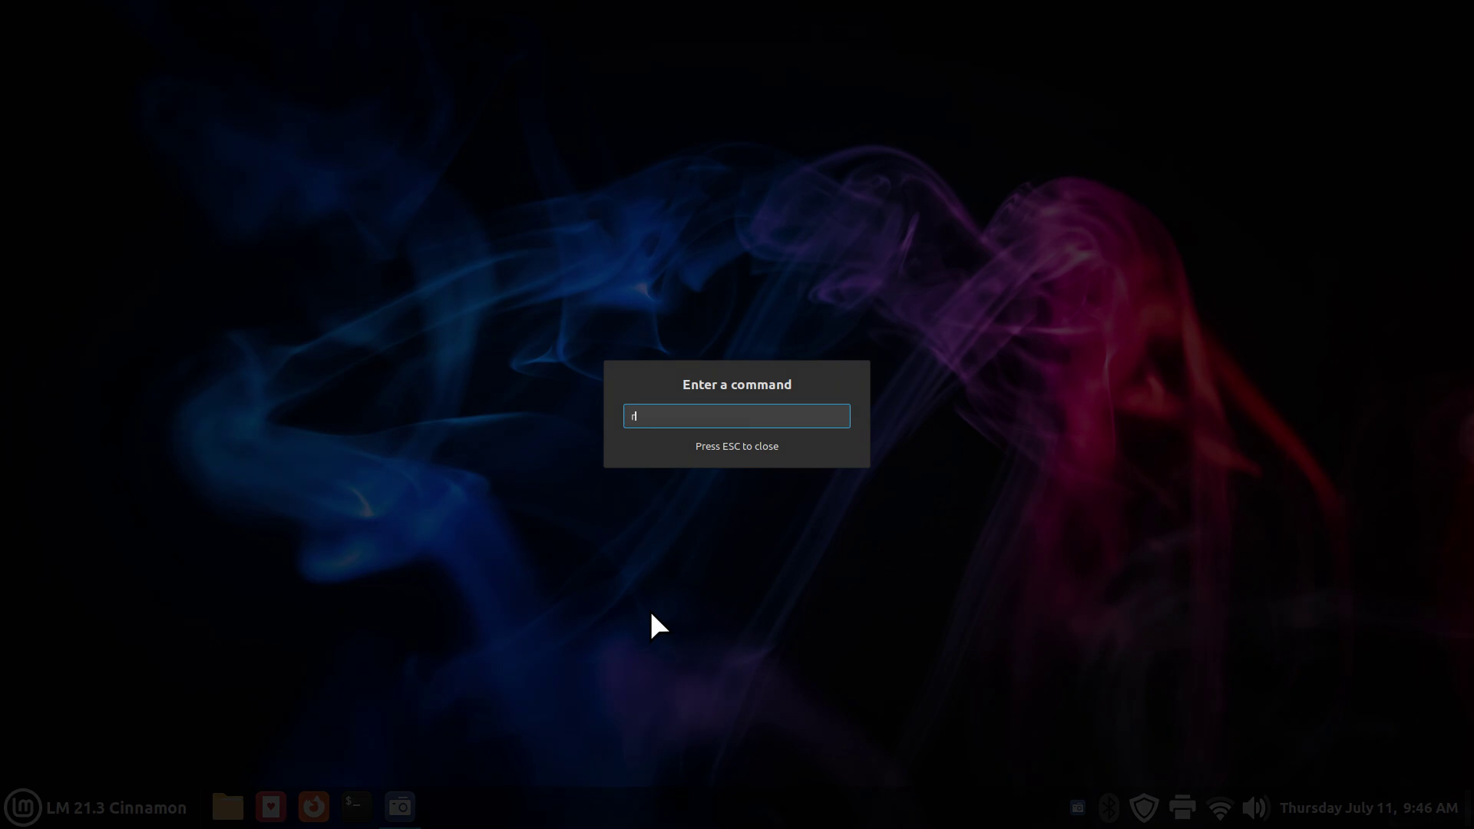
type("r")
key("Return")
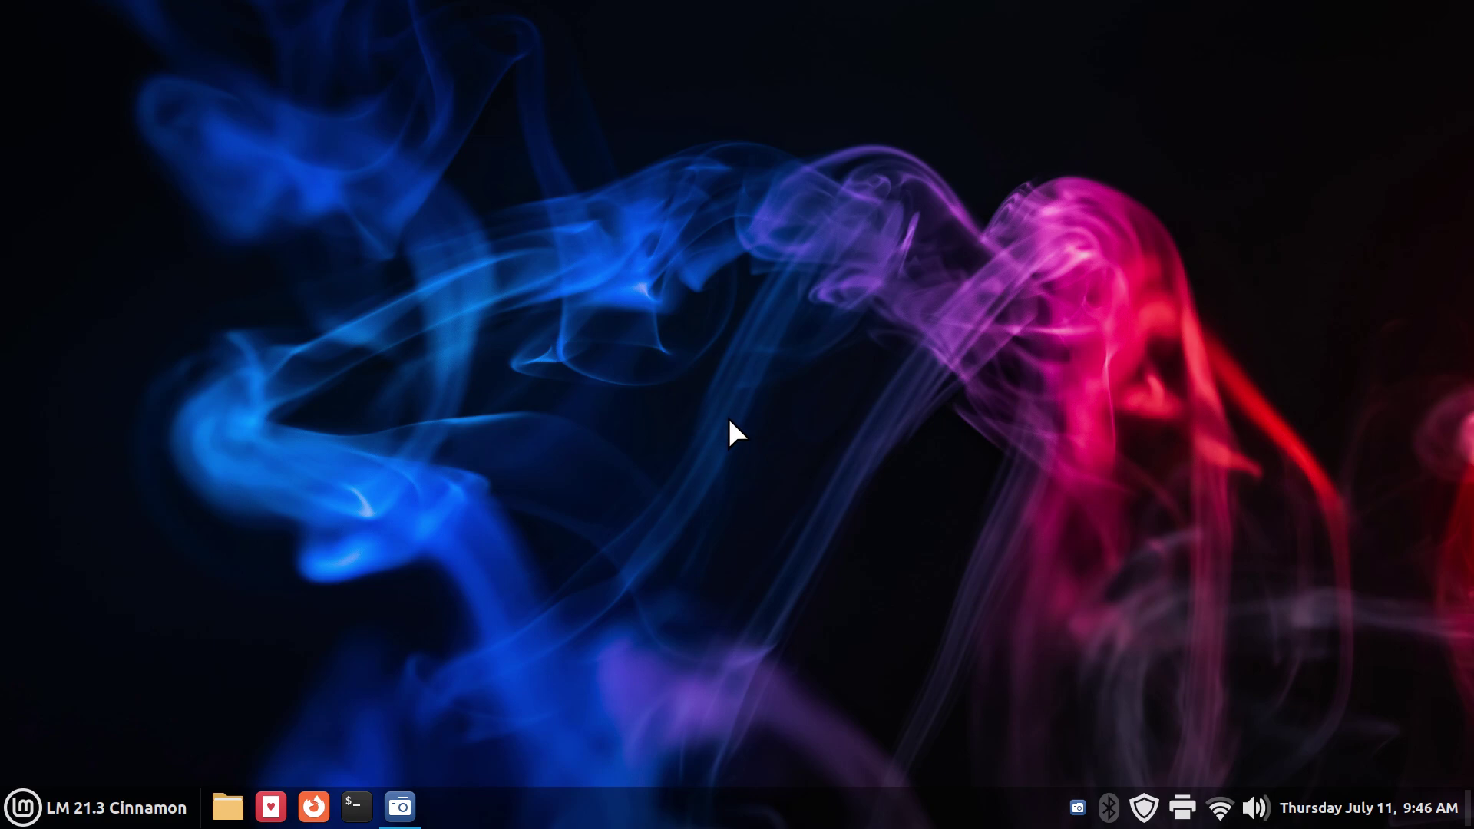
key("alt+F2")
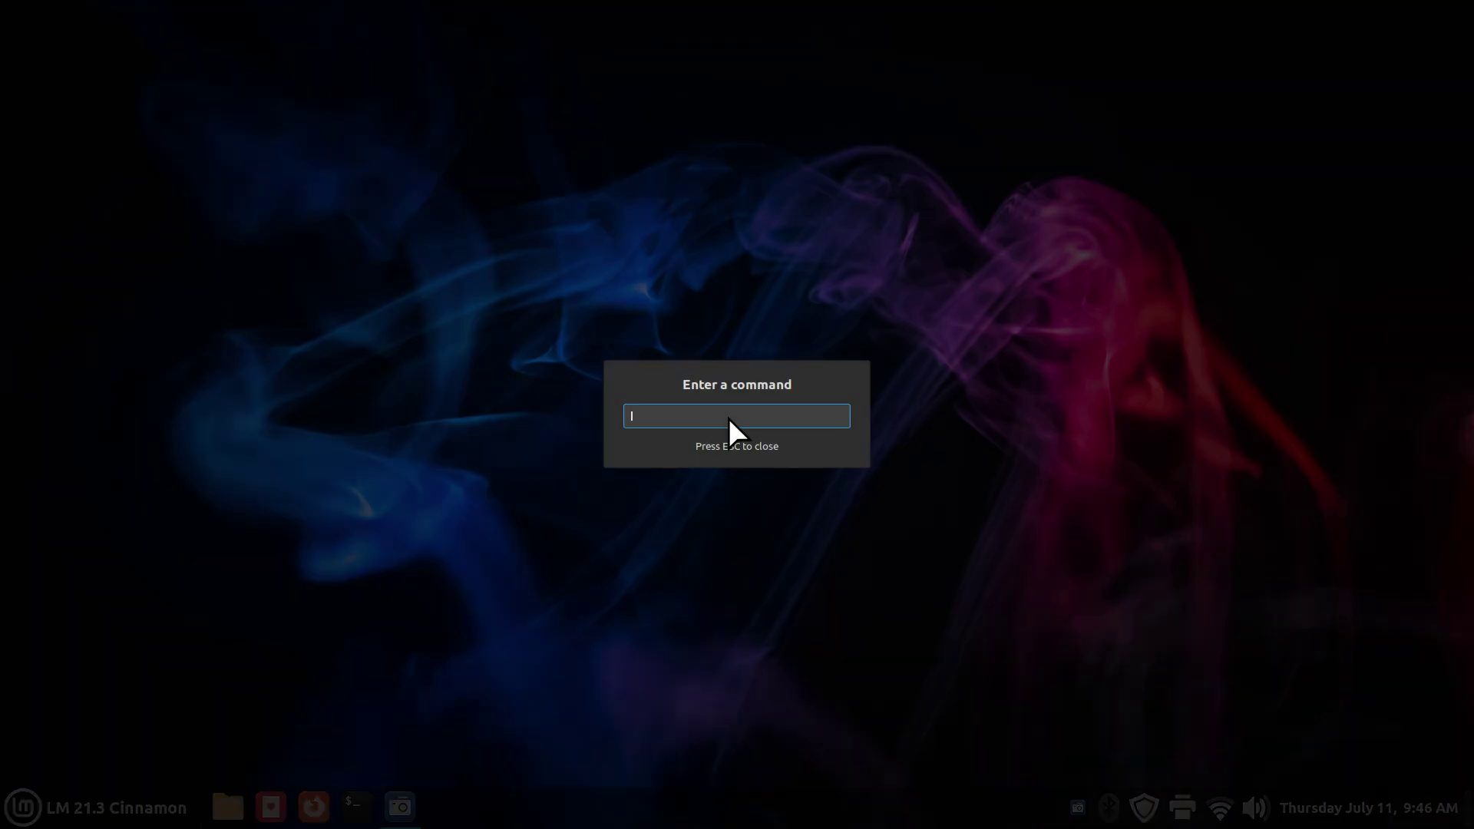
type("sol")
key("Return")
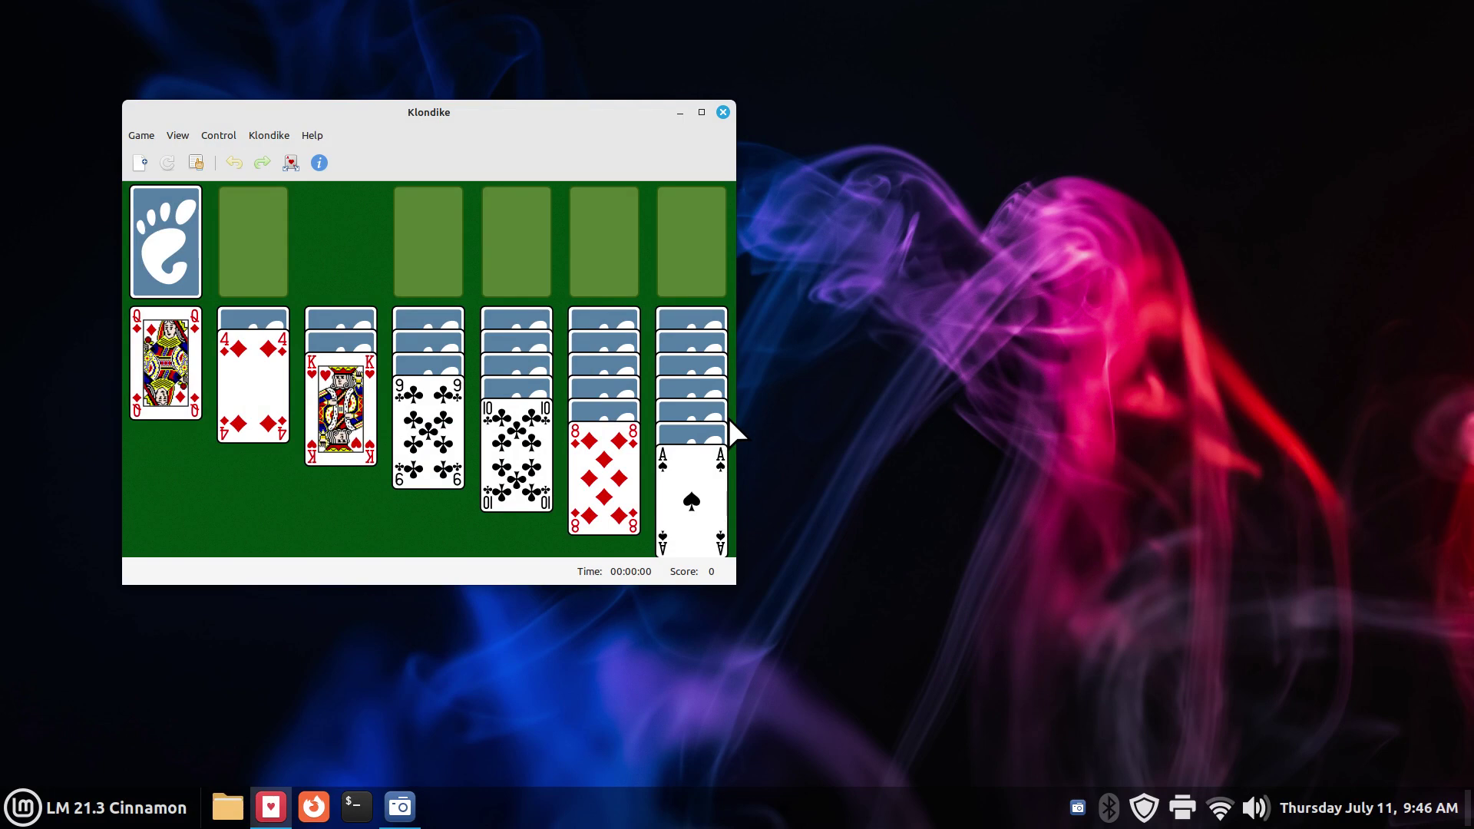
key("alt+F4")
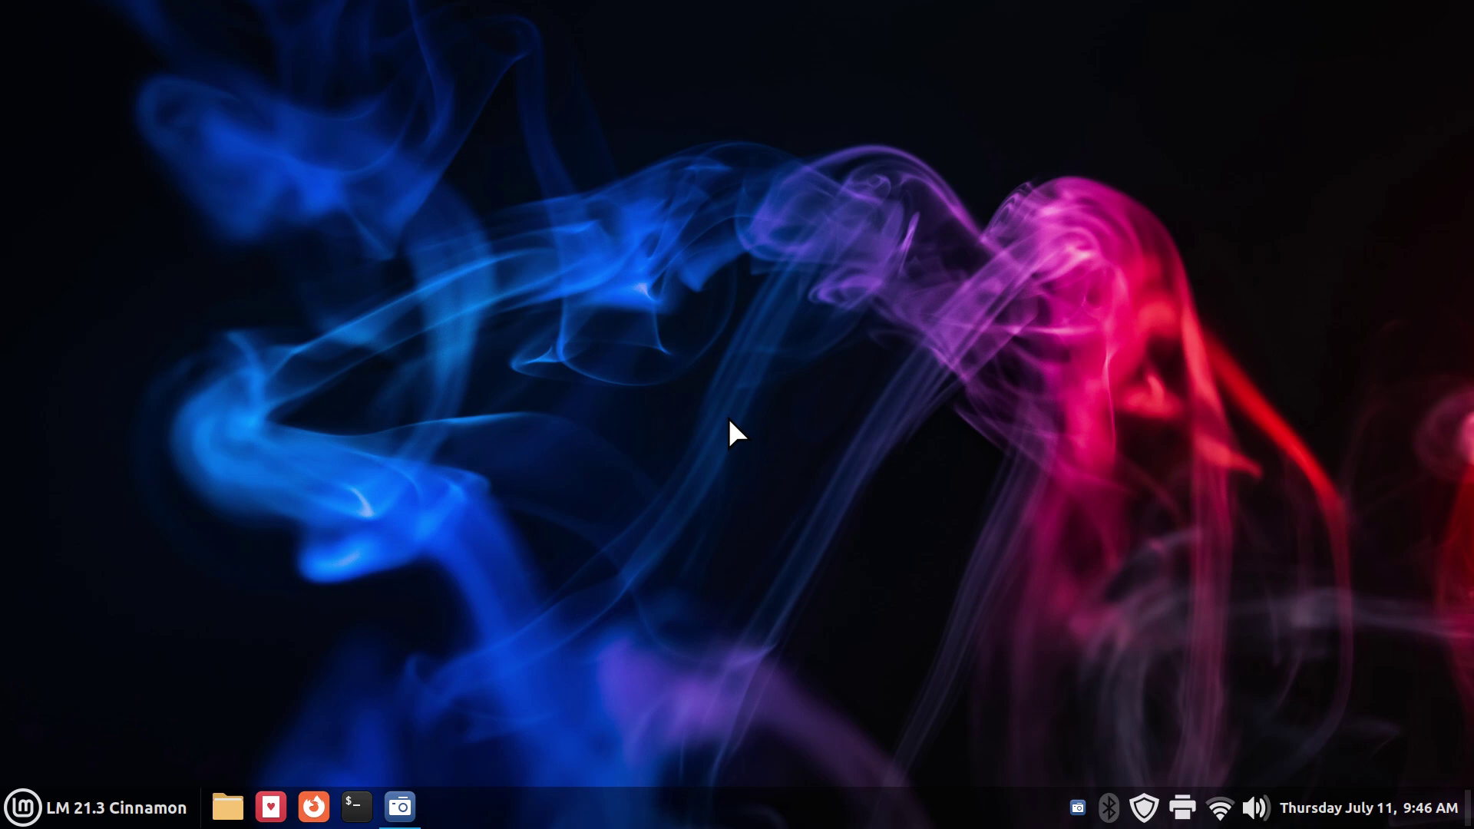
Step: Launch Firefox and the Home folder from the panel, closing each with Alt+F4
left_click(313, 807)
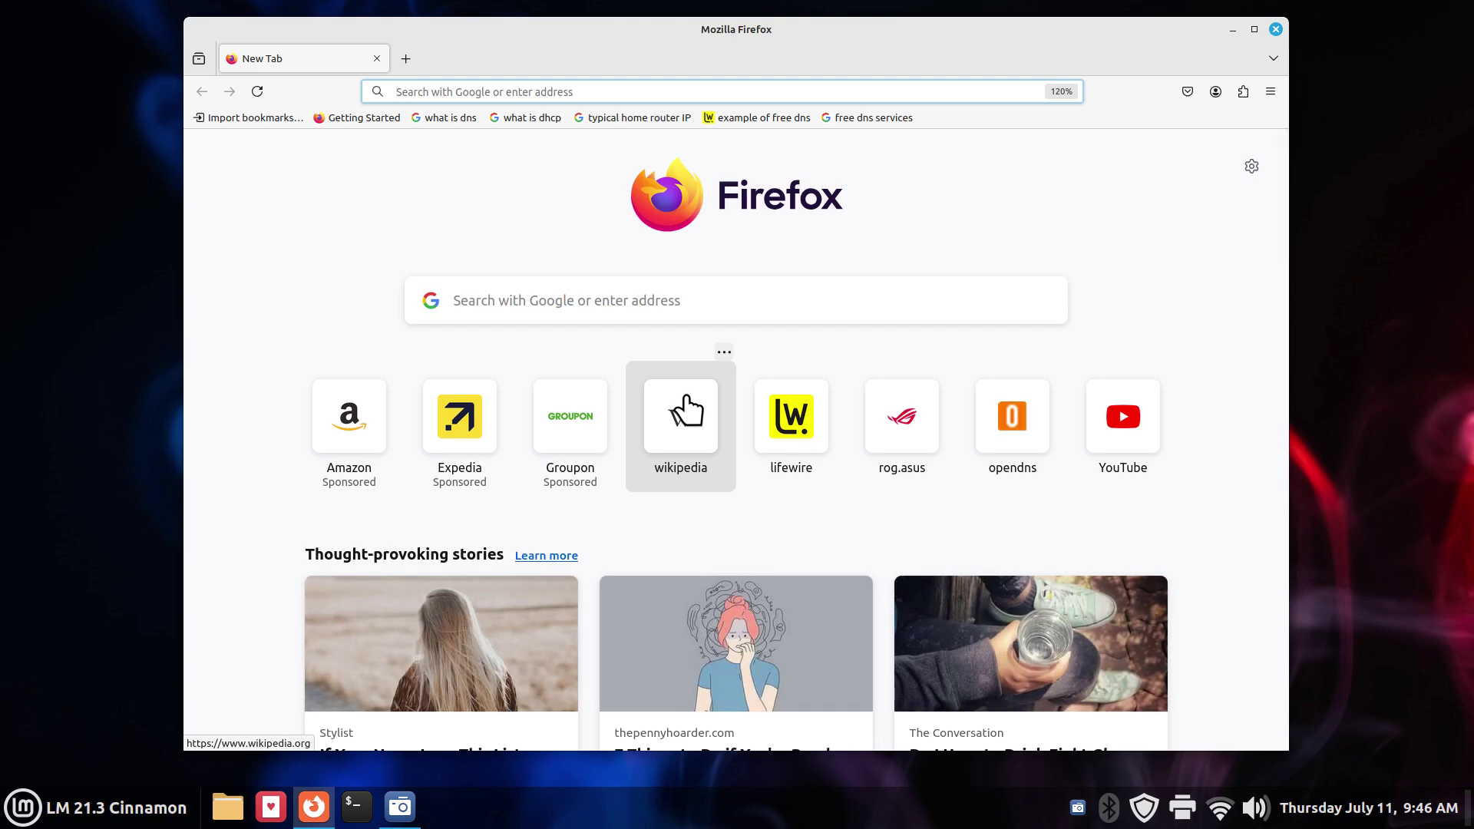
key("alt+F4")
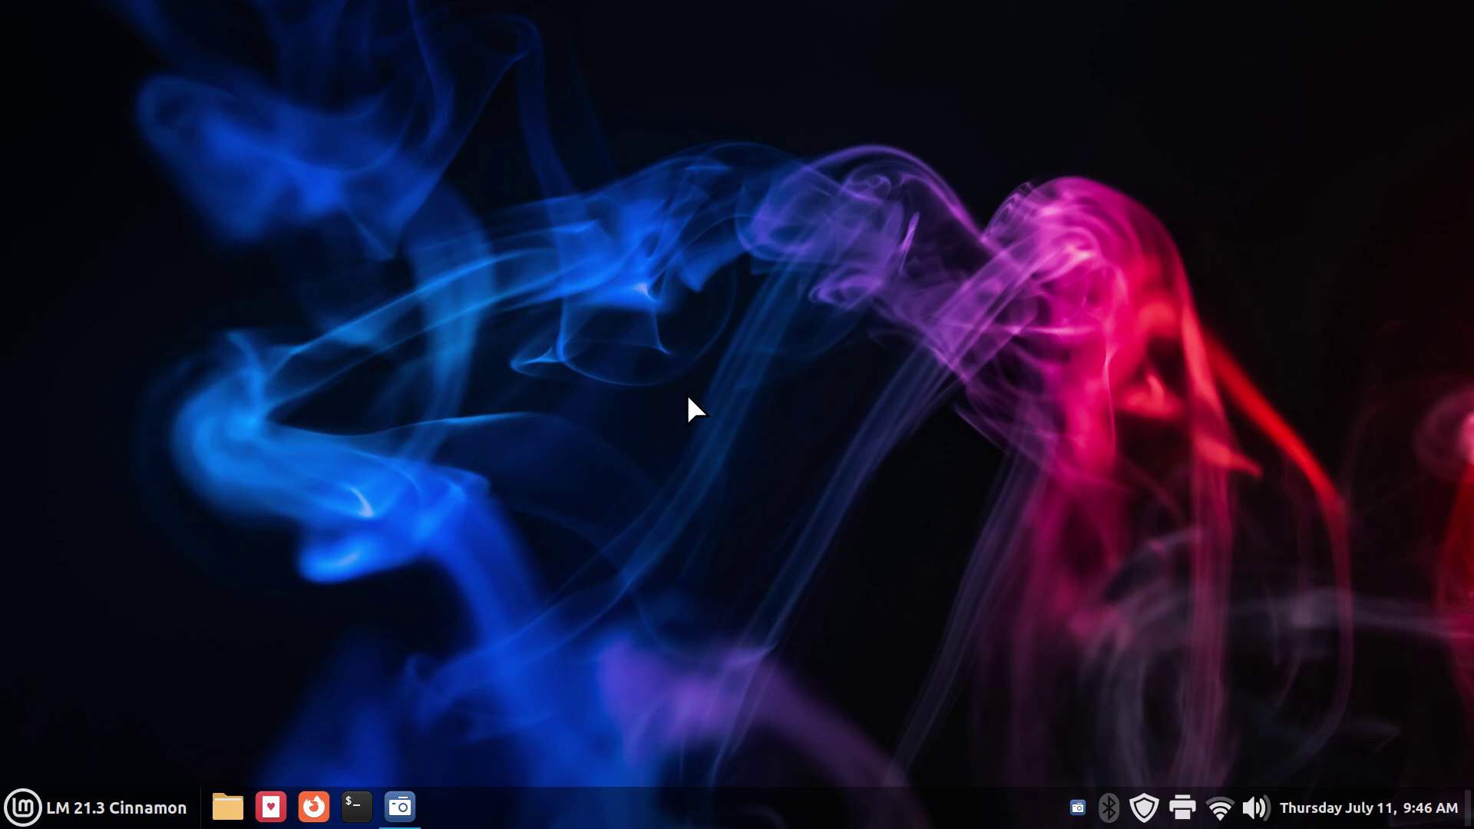
left_click(230, 805)
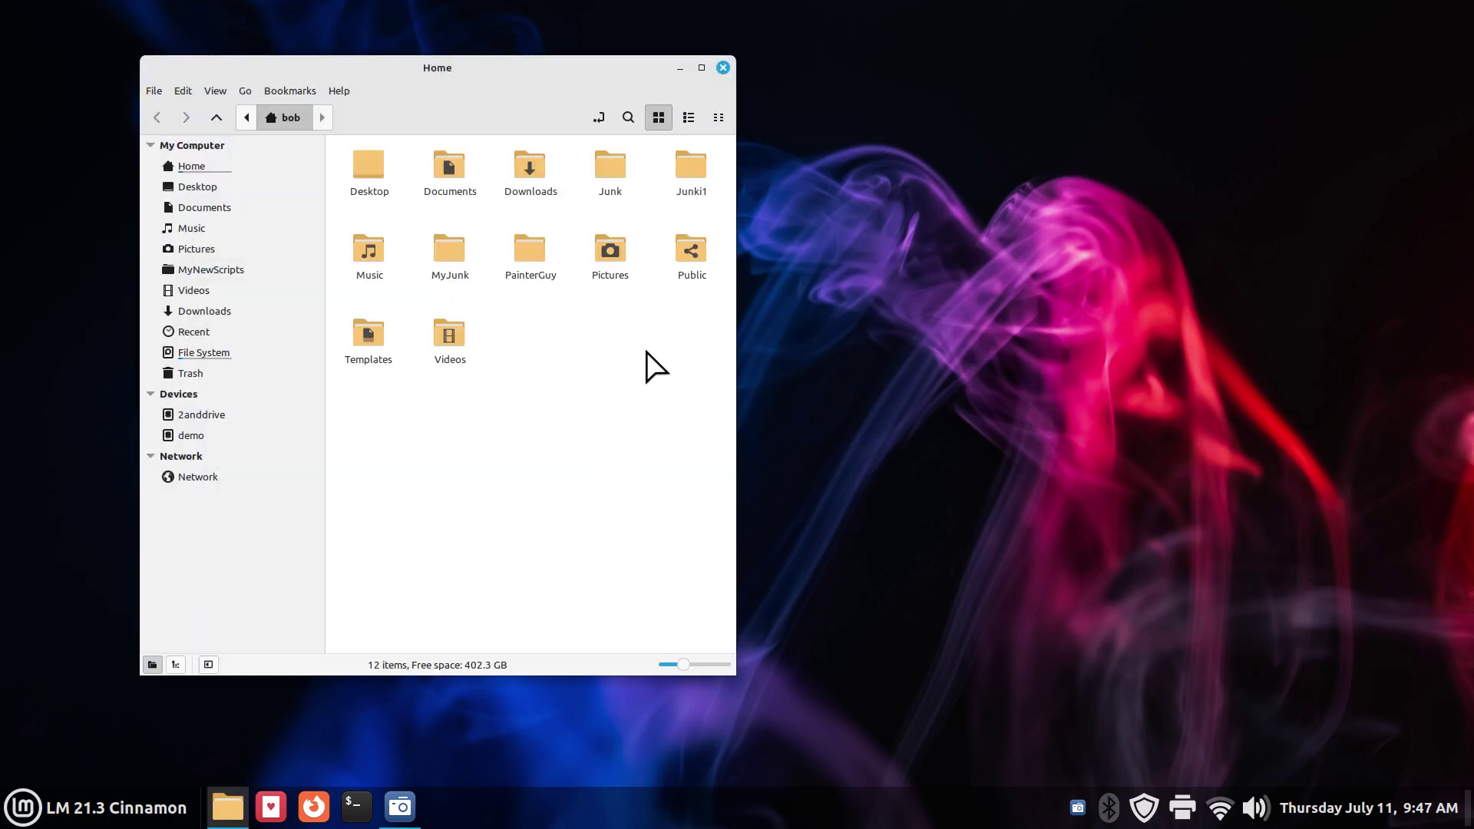
key("alt+F4")
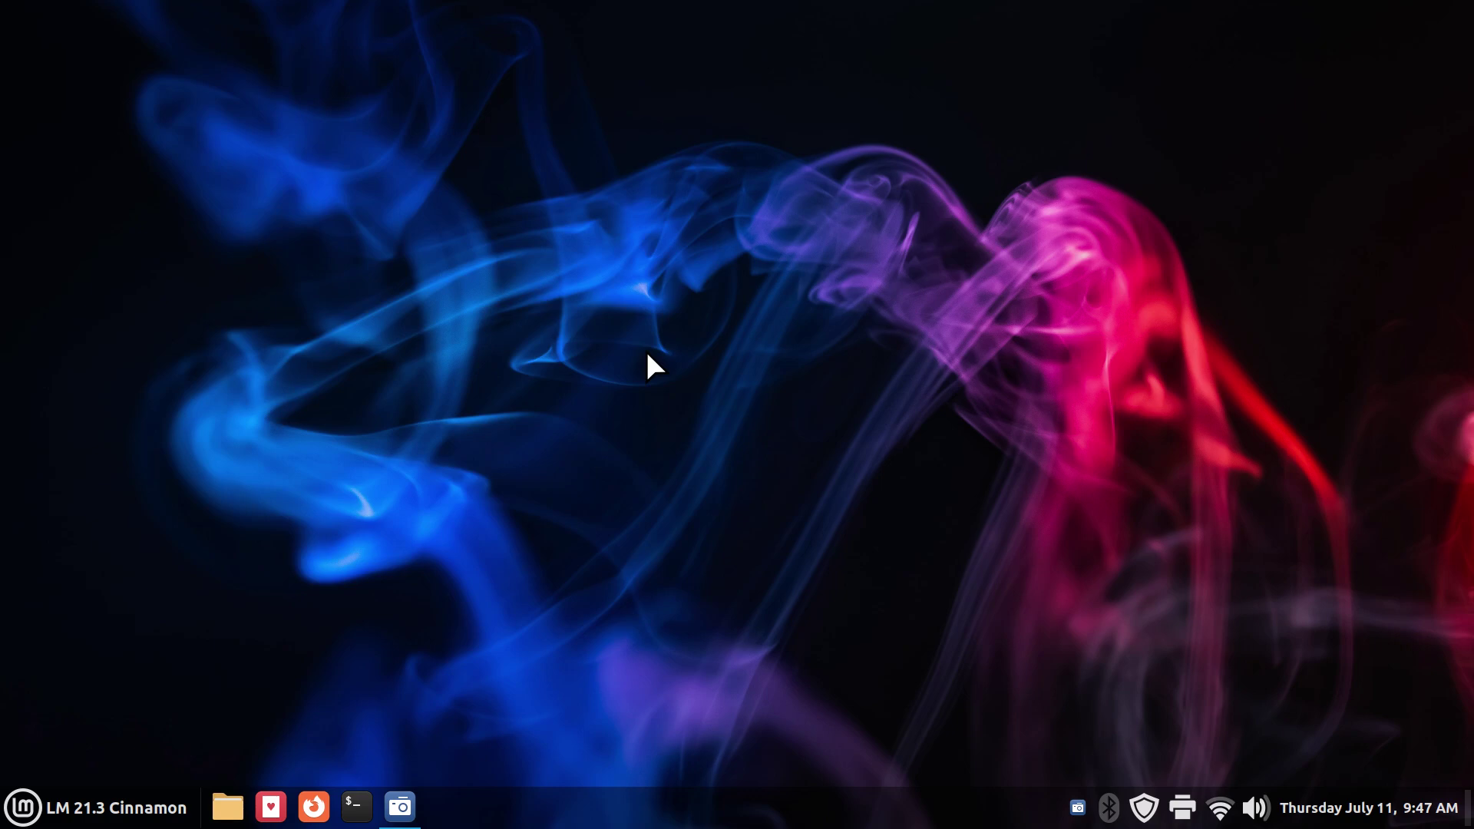
Step: Launch Software Manager by running mintinstall from the Alt+F2 prompt
key("alt+F2")
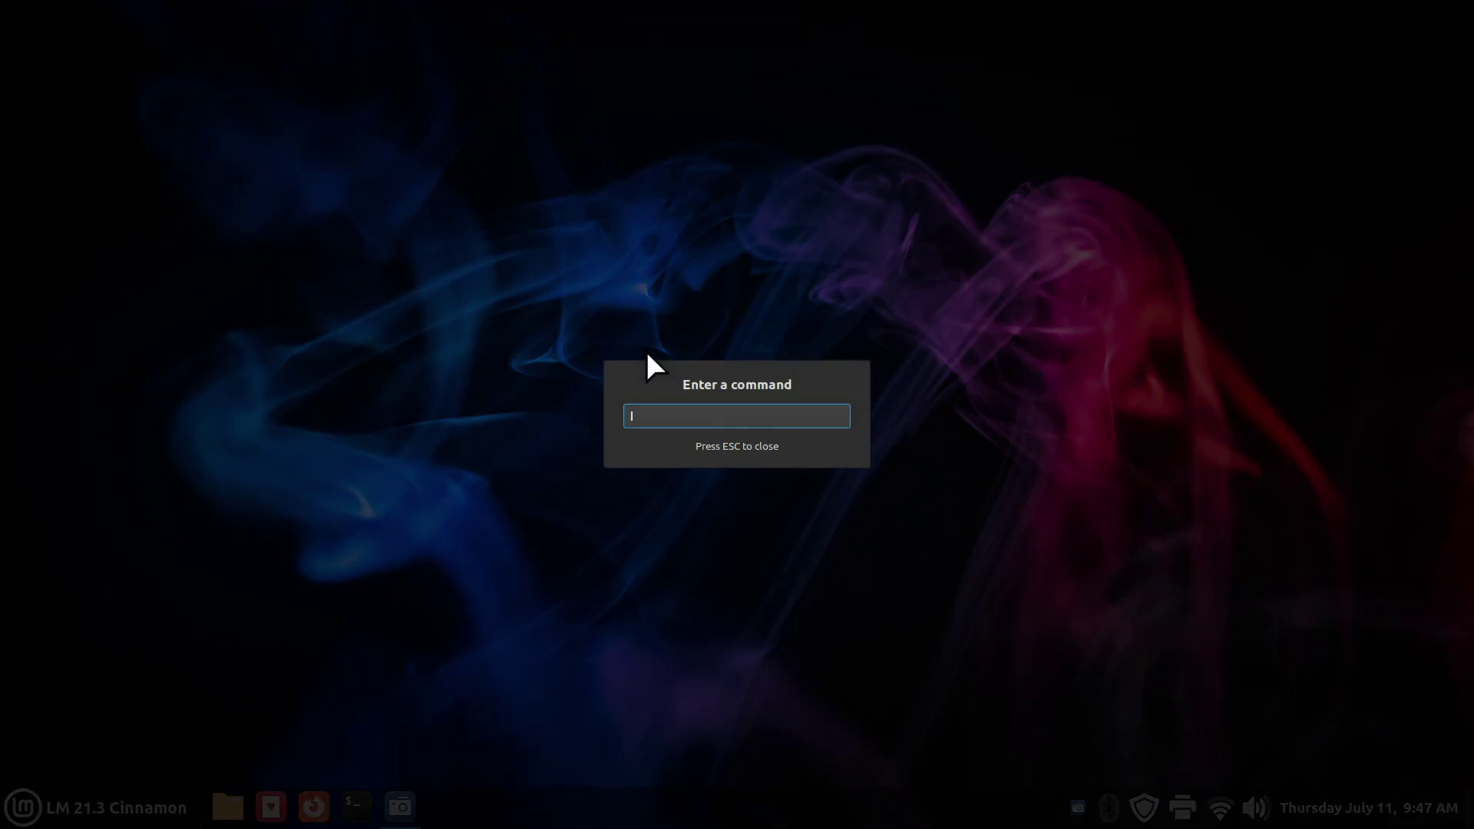
type("mintinstall")
key("Return")
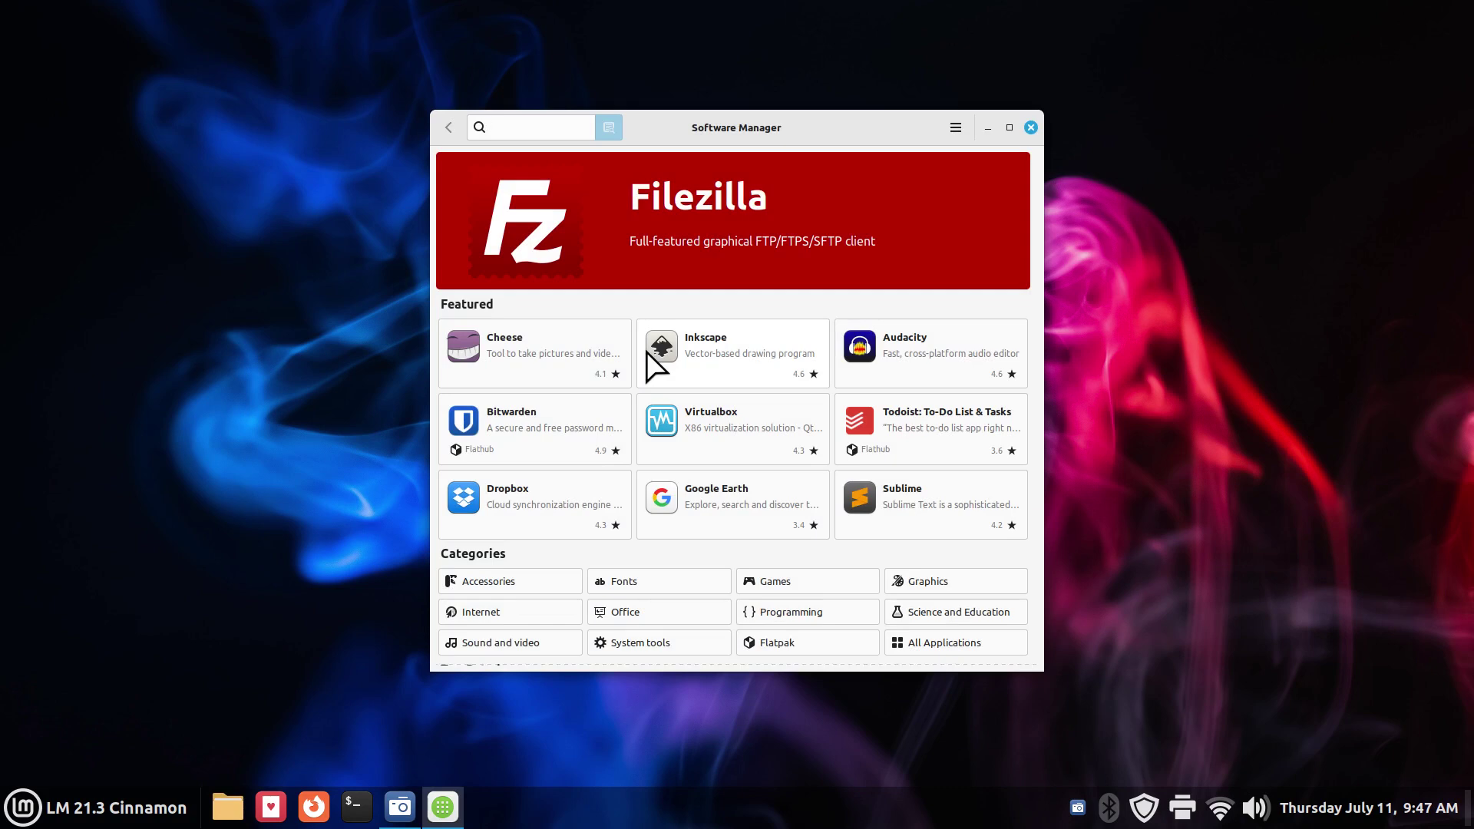
Step: Review the About box showing mintinstall 8.2.9, then close it and Software Manager
left_click(954, 128)
left_click(988, 230)
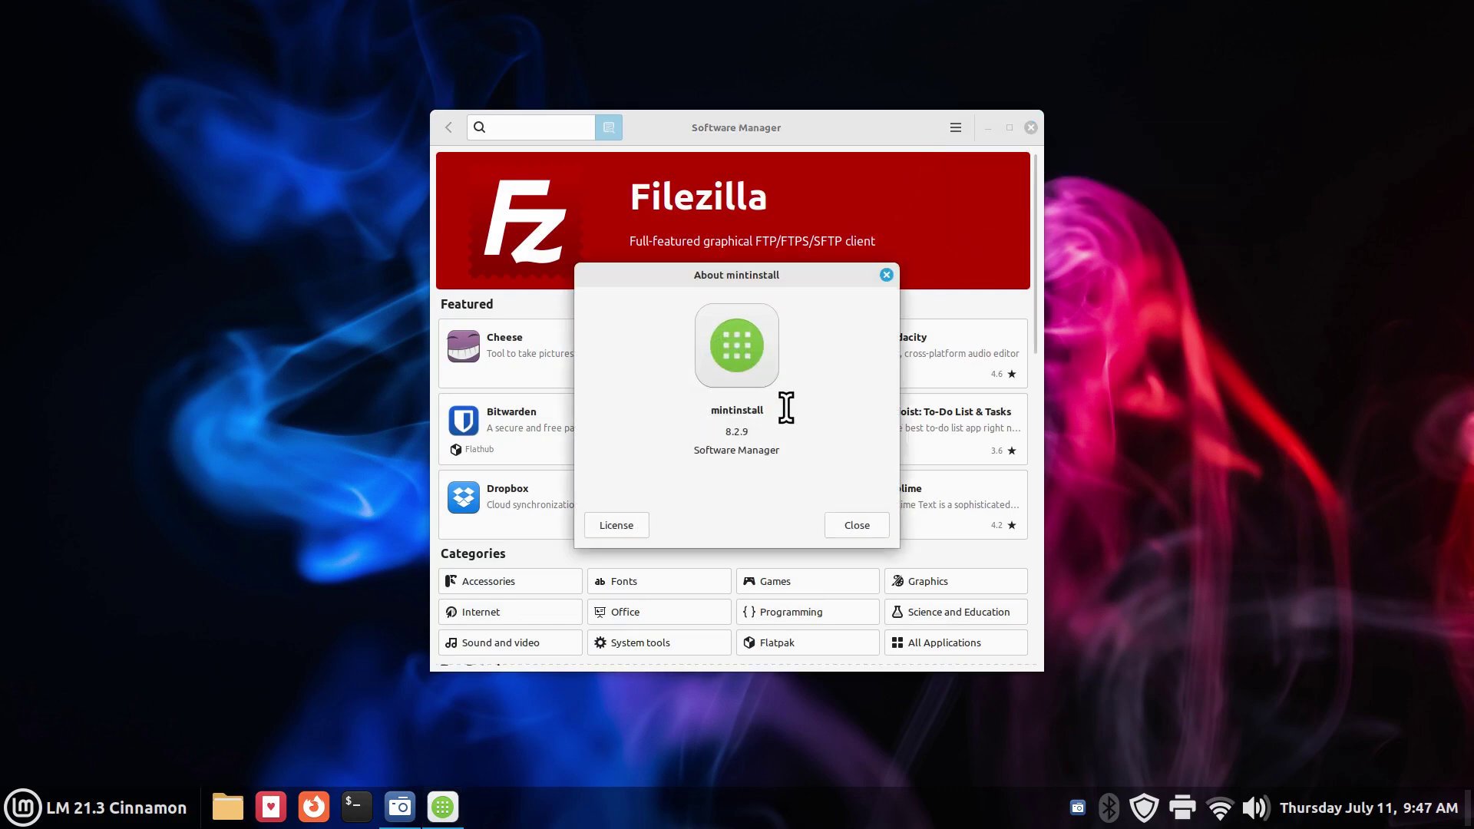
left_click_drag(785, 409, 655, 410)
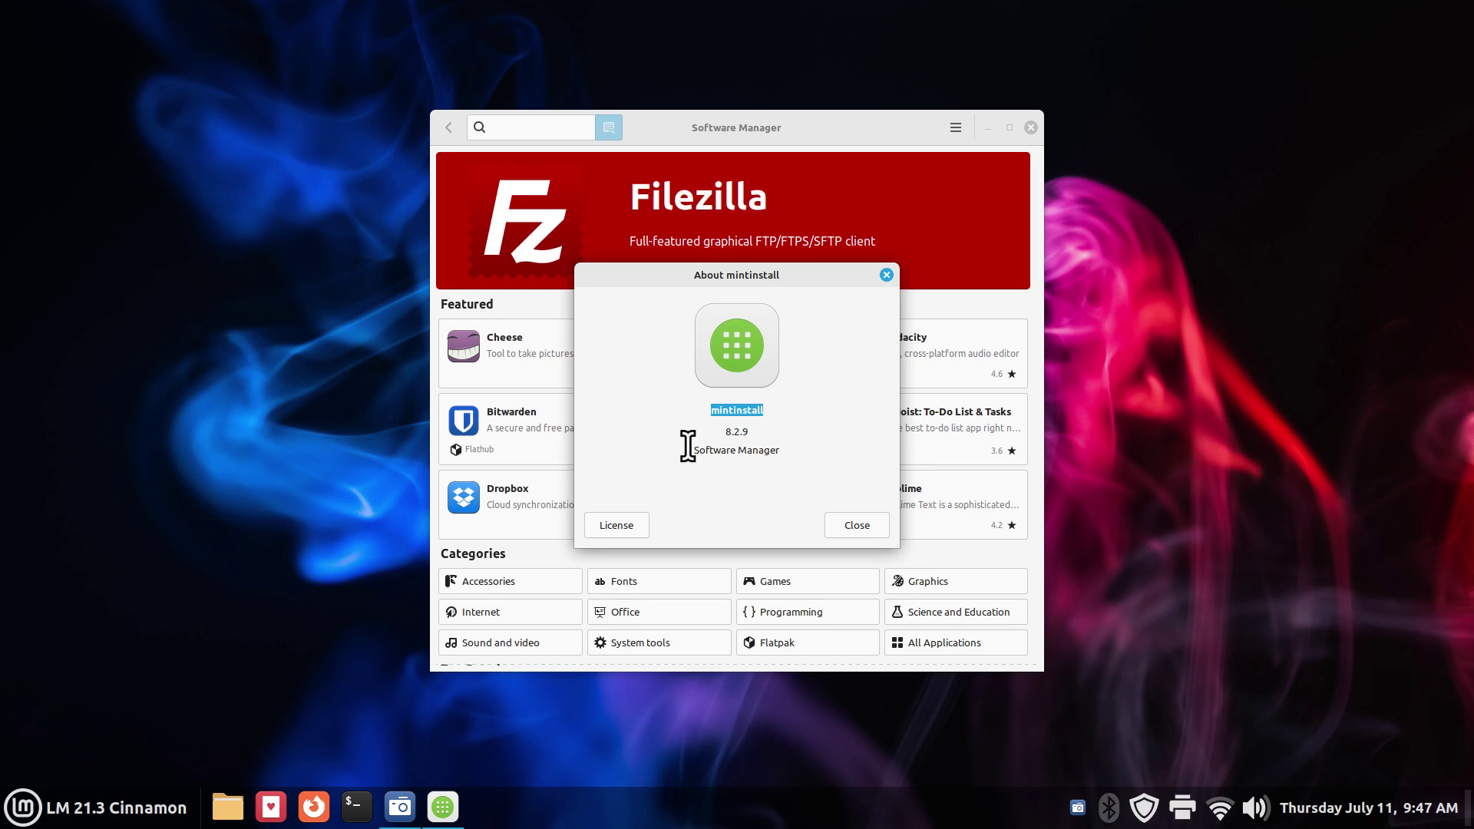
left_click_drag(688, 450, 798, 451)
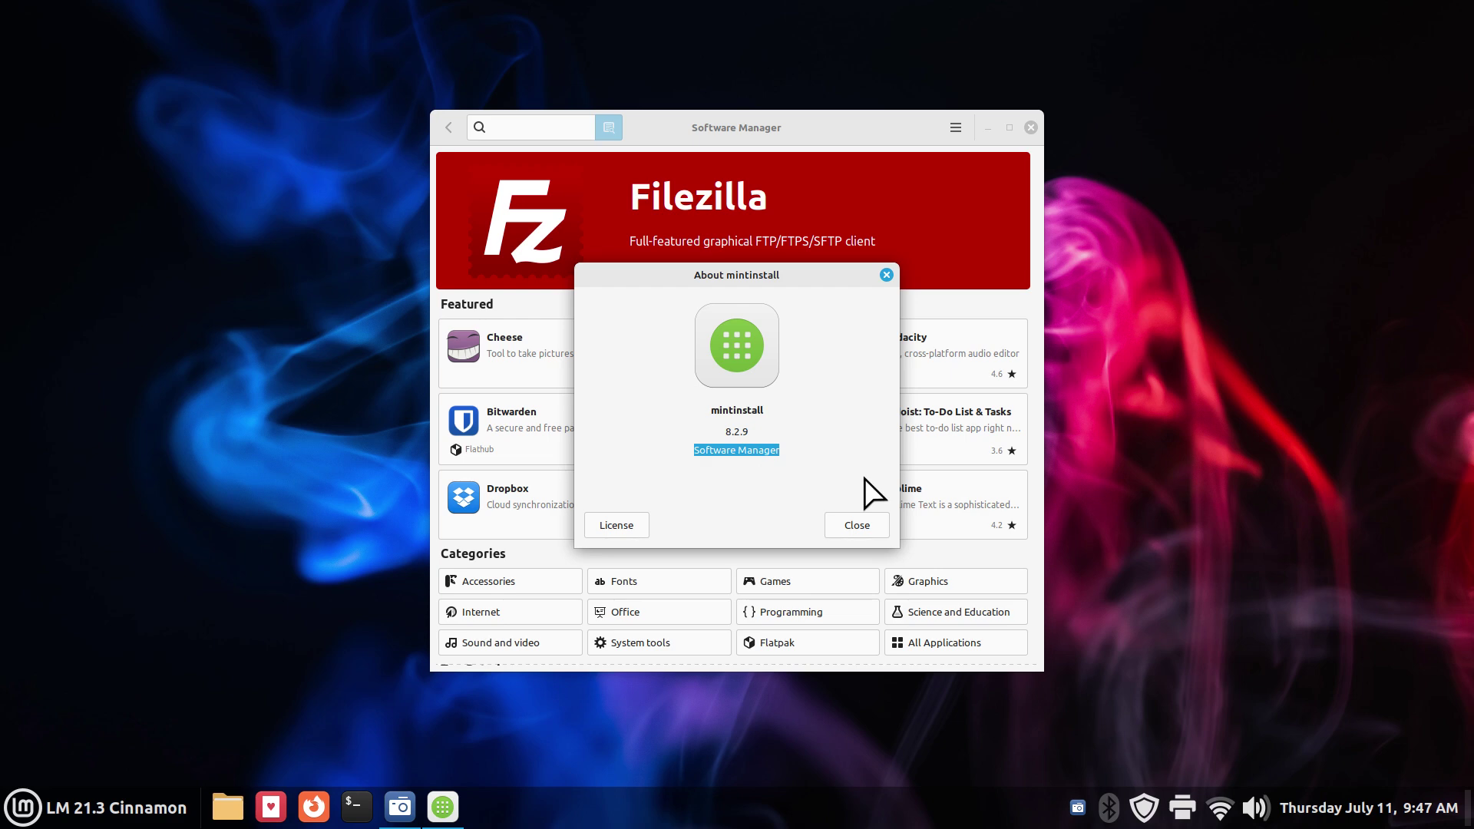
left_click(870, 524)
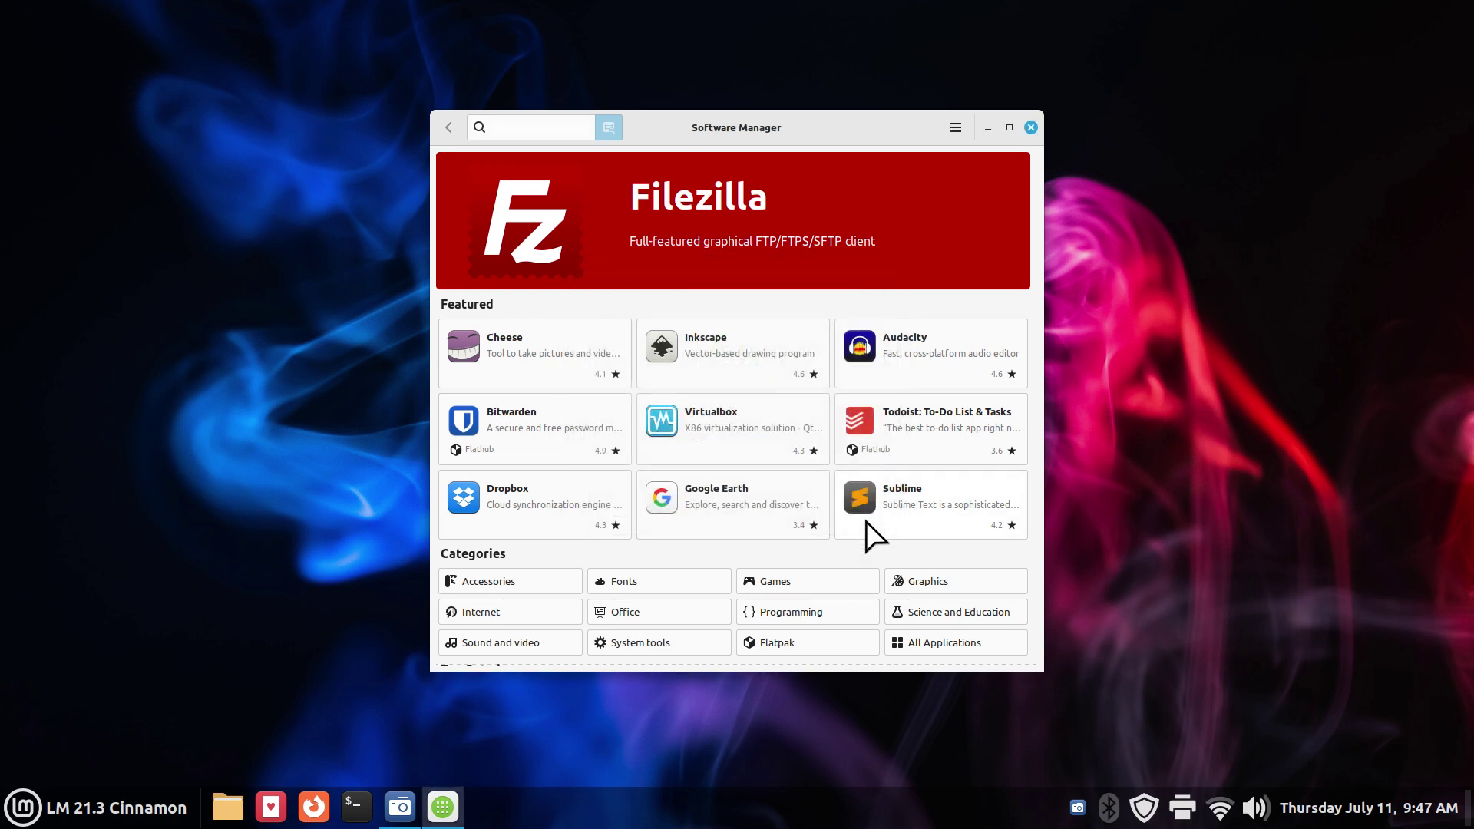
left_click(1032, 127)
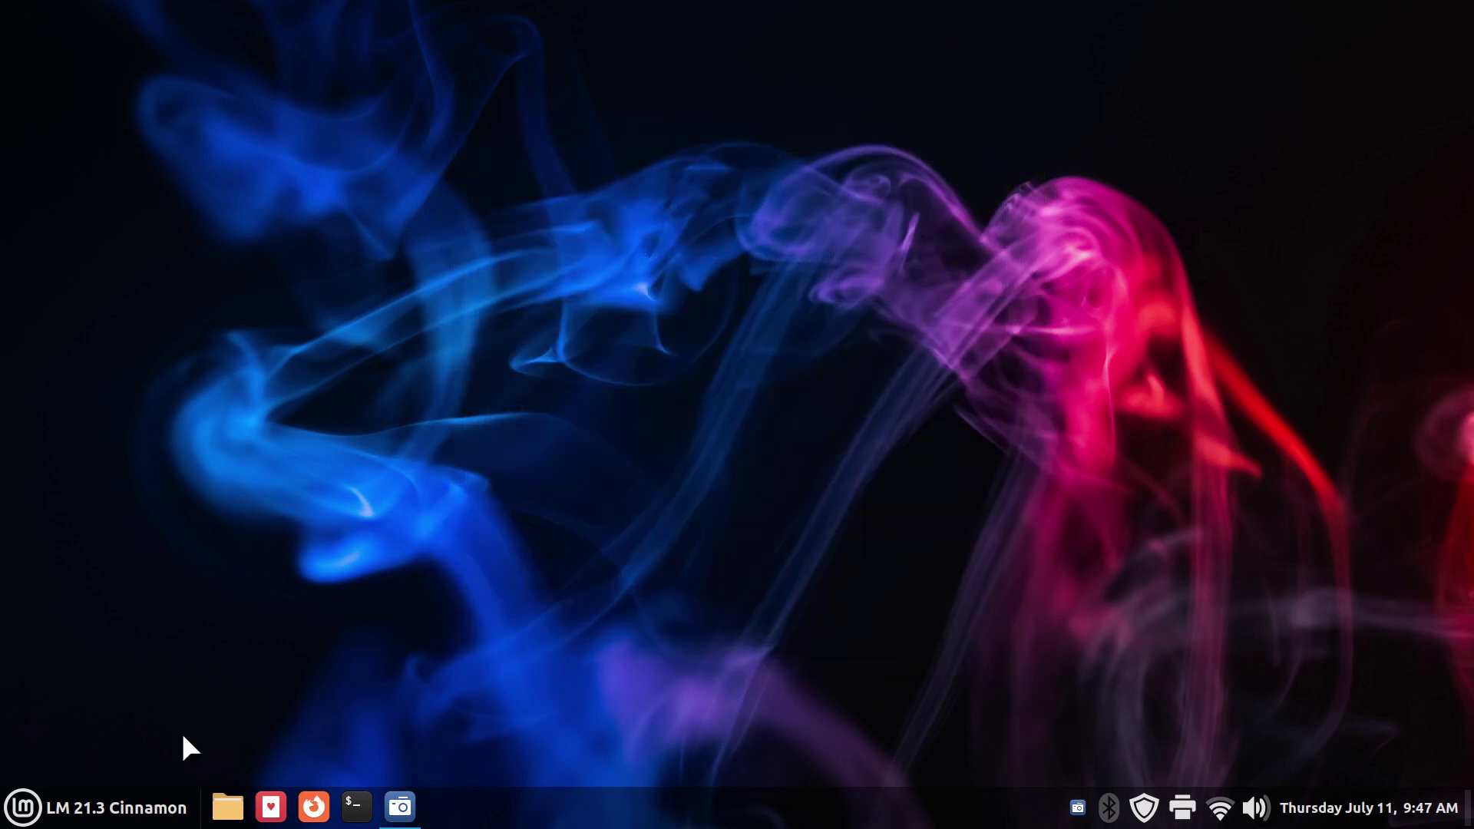
left_click(21, 806)
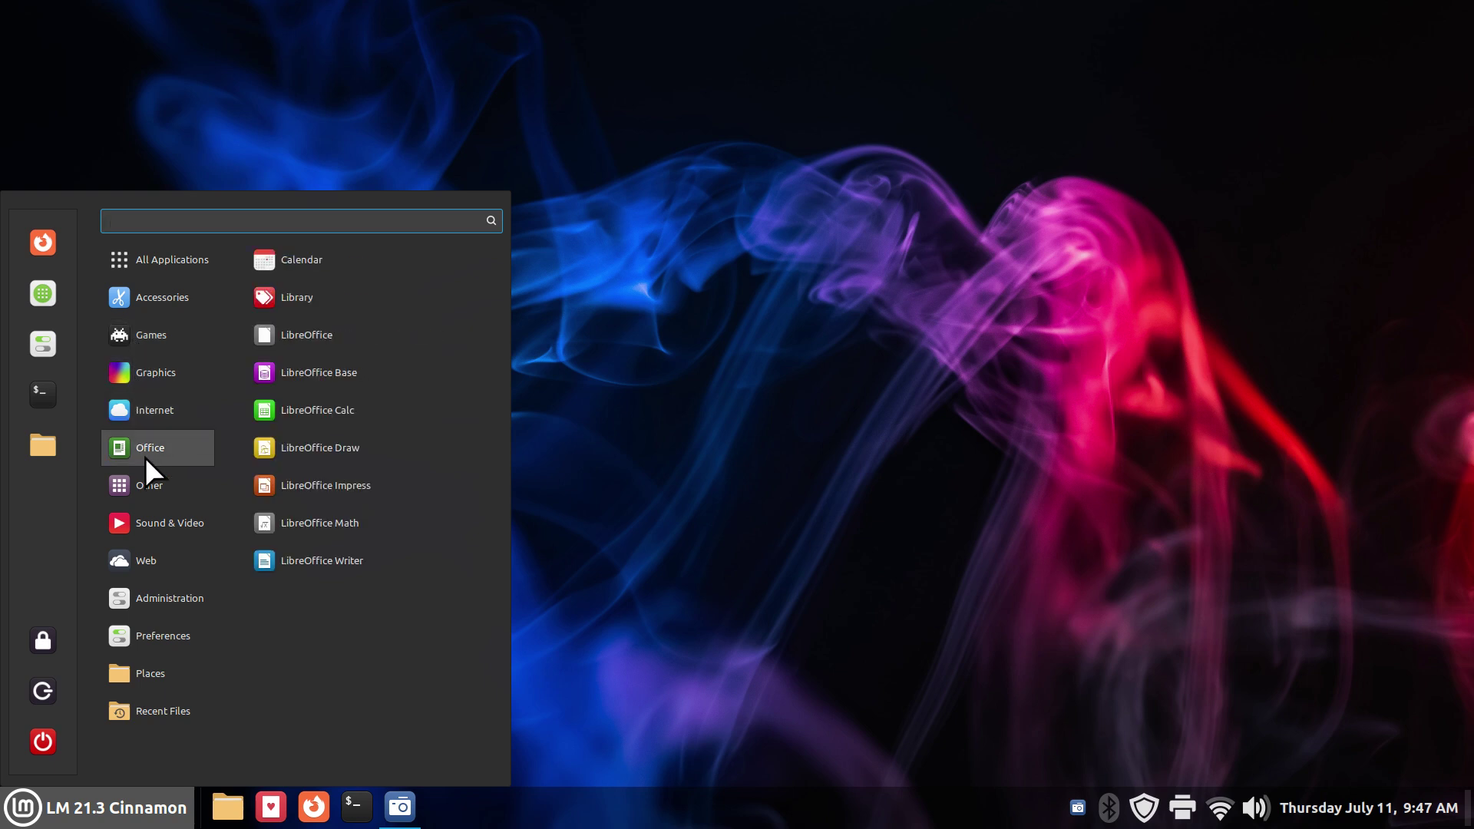
left_click(654, 481)
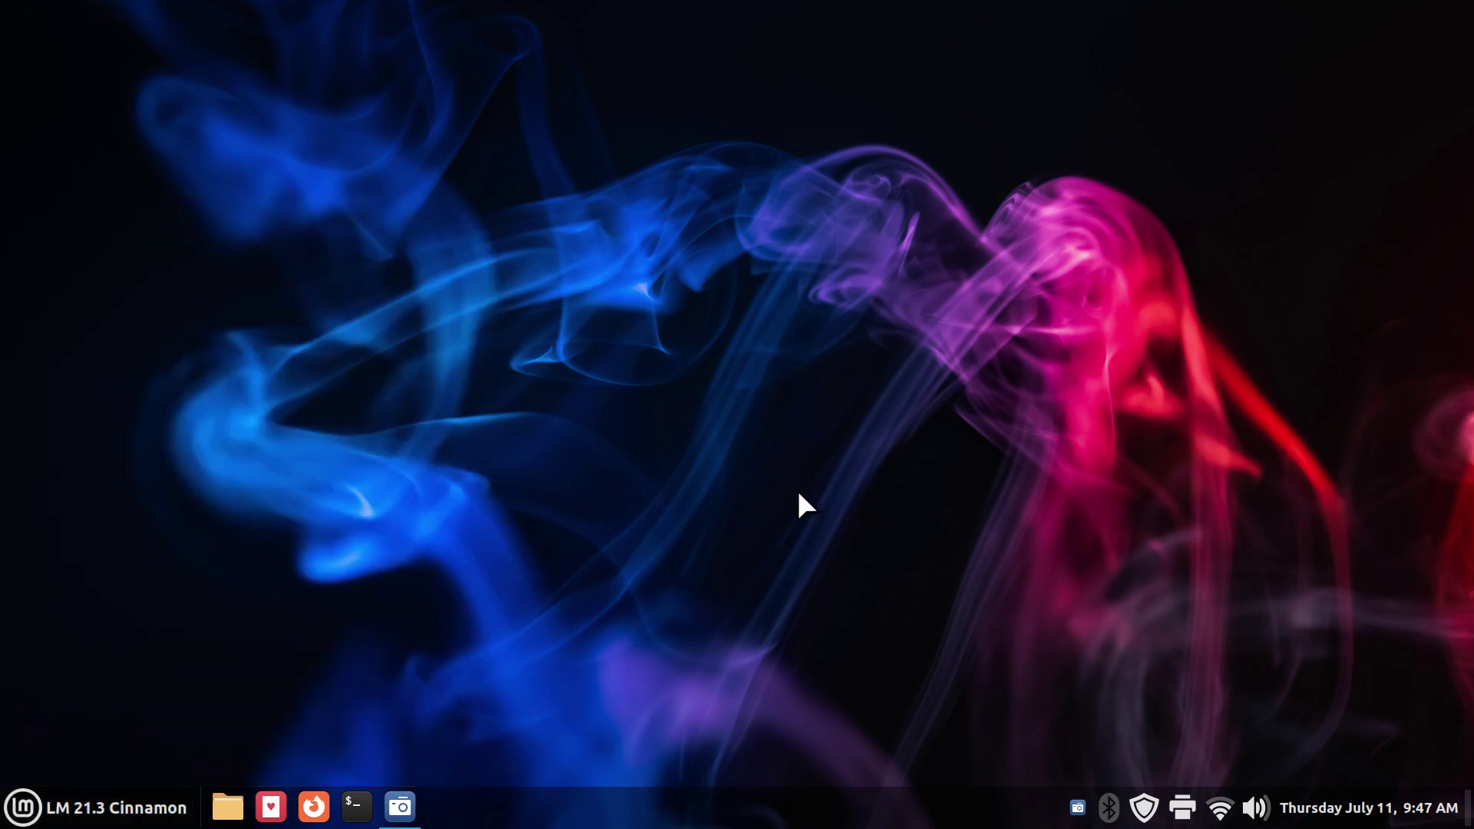
key("alt+F2")
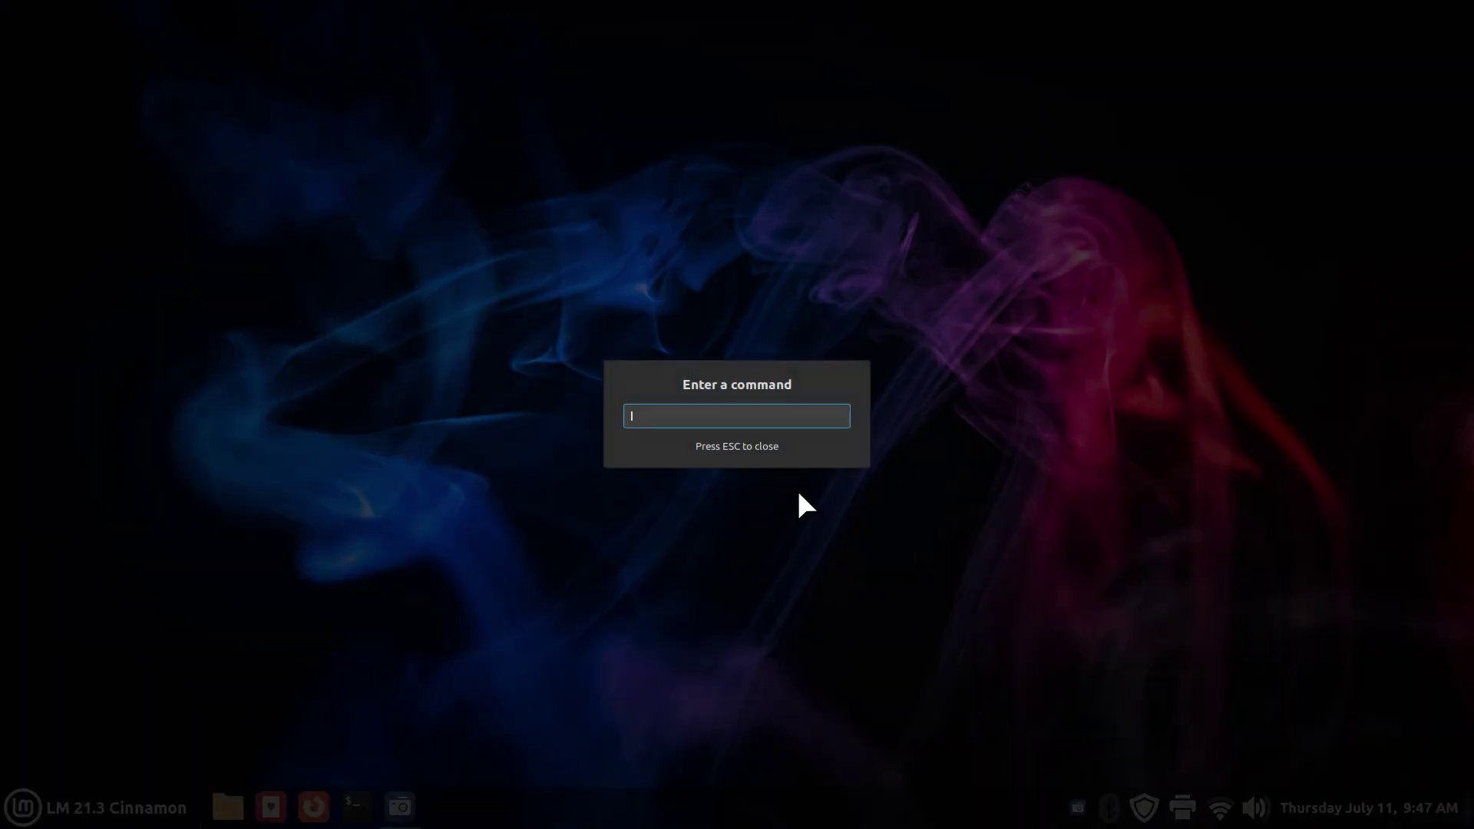
type("gnome-logs")
key("Return")
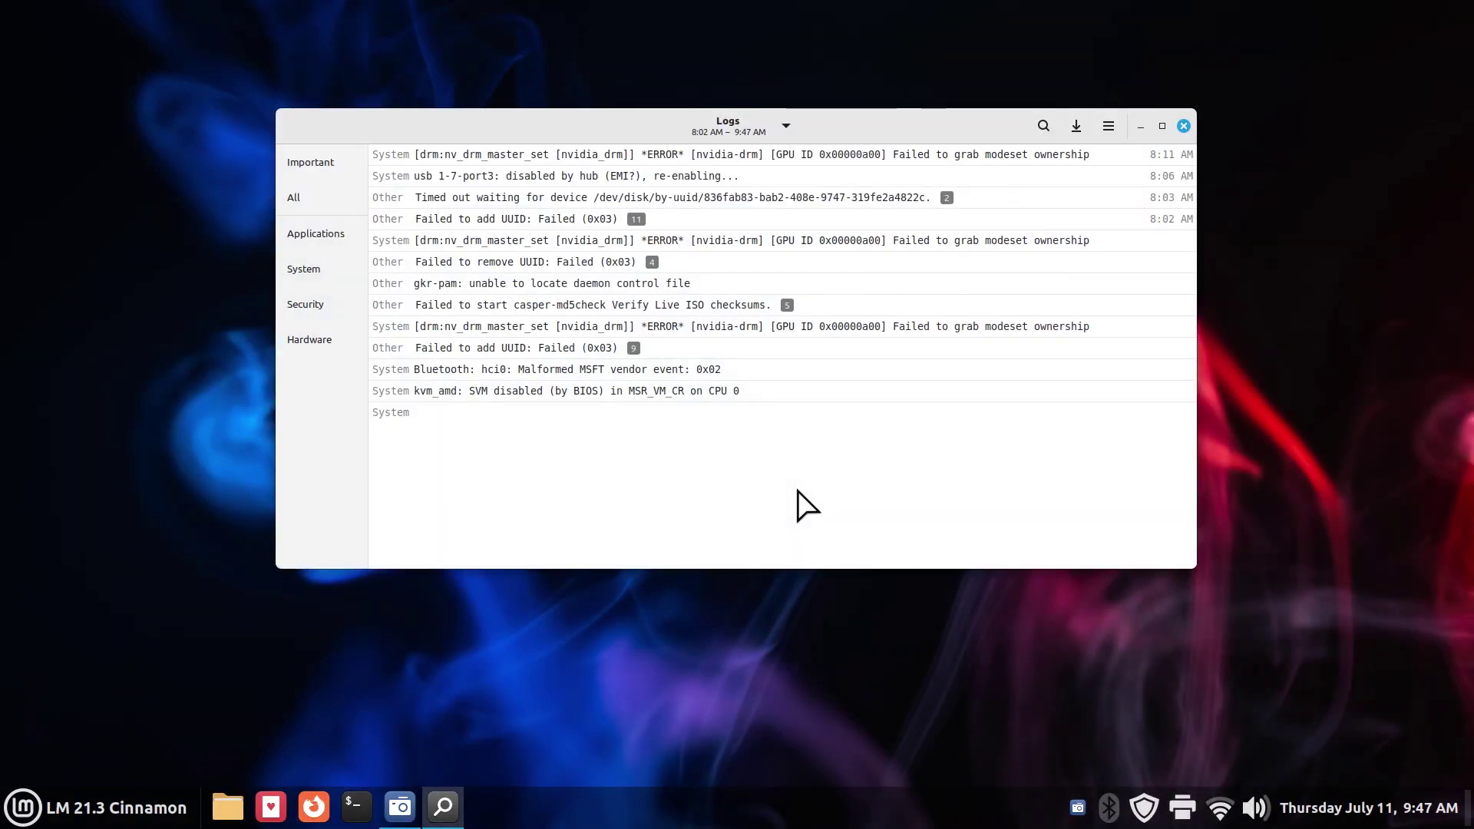
key("alt+F4")
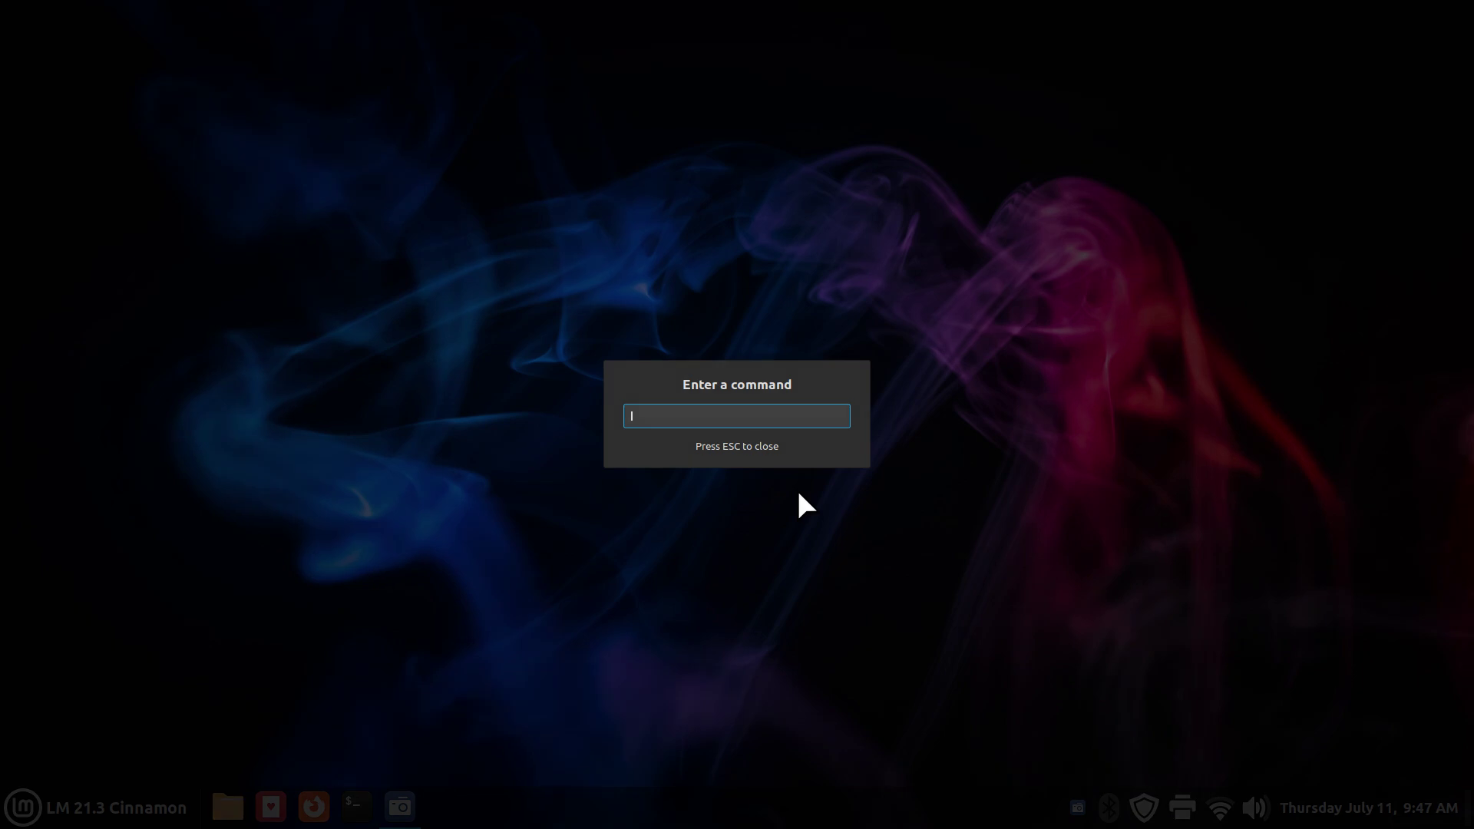
type("gimp")
key("Return")
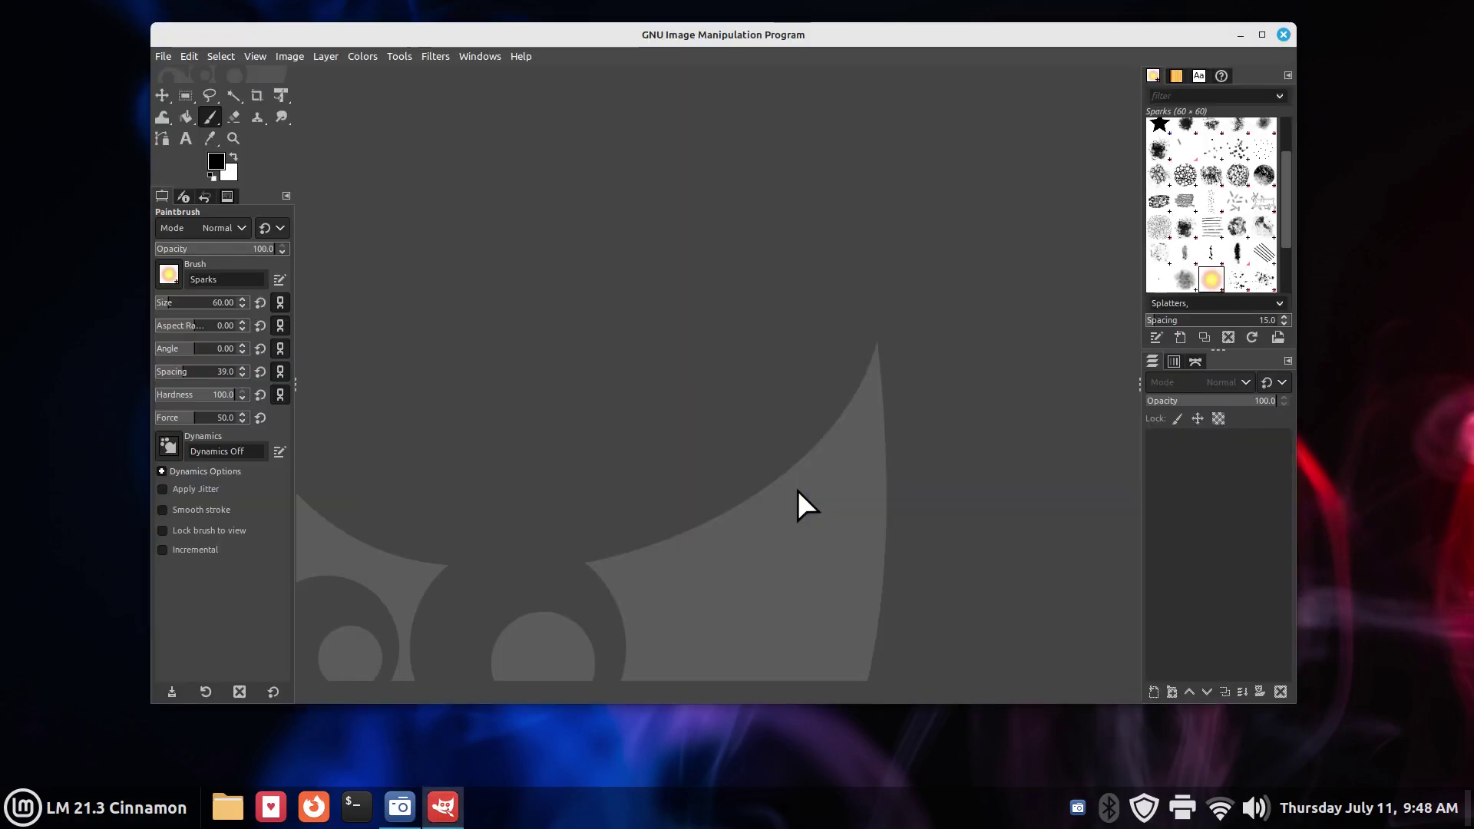
key("ctrl+q")
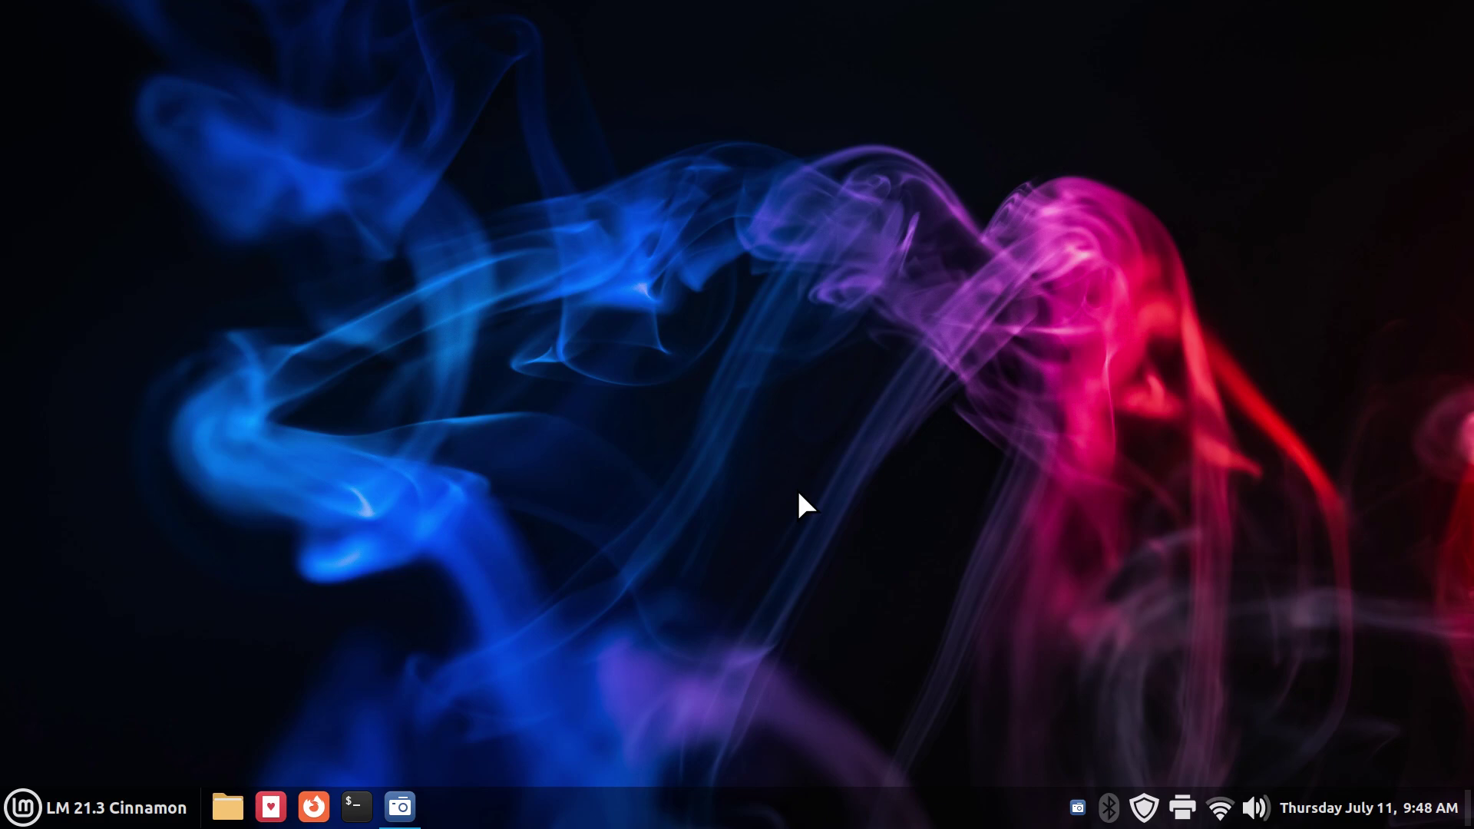
Step: Launch the Web Apps manager by running webapp-manager from the Alt+F2 prompt
key("alt+F2")
type("we")
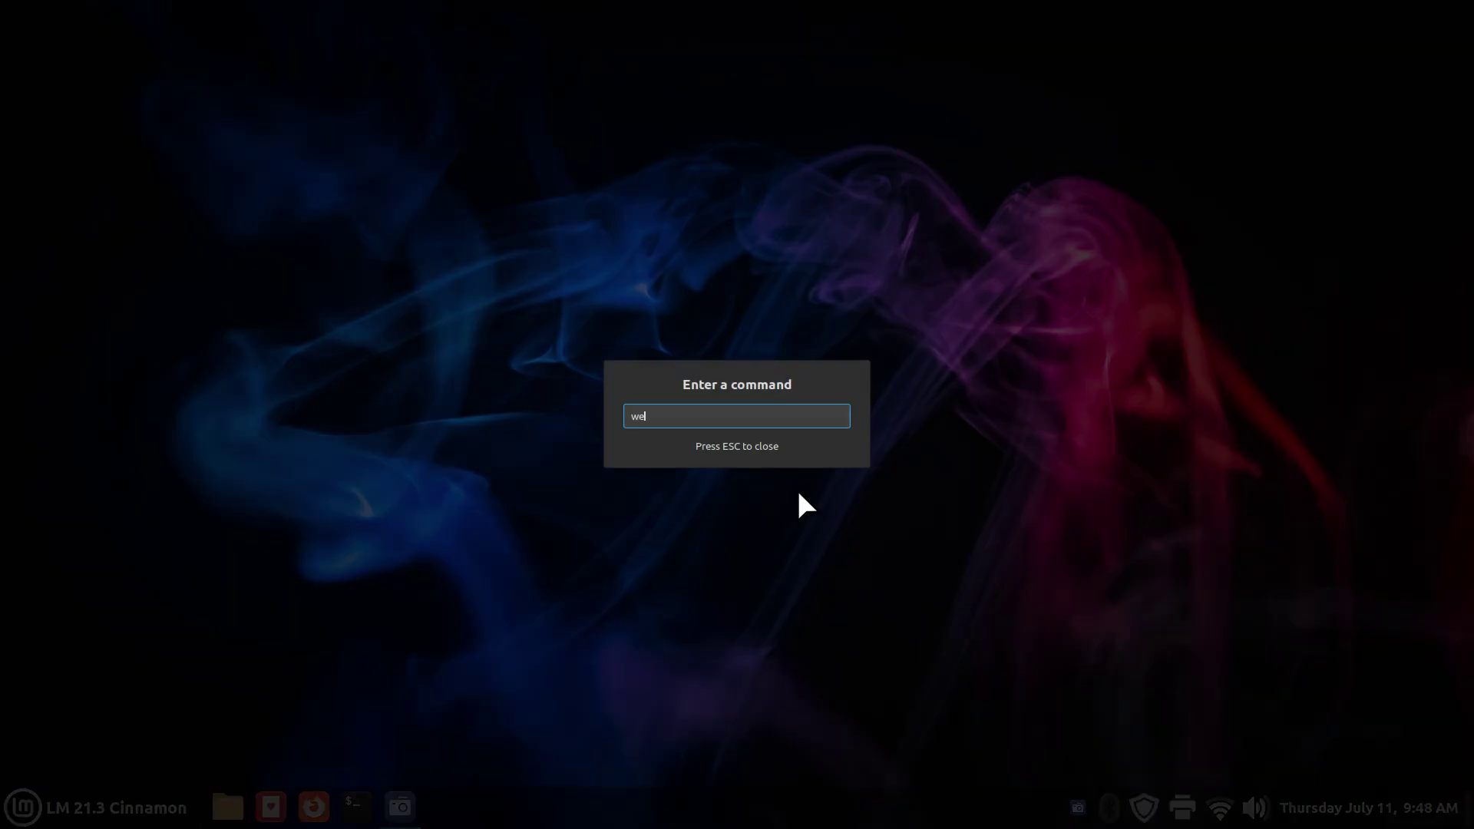
type("bapp-manager")
key("Return")
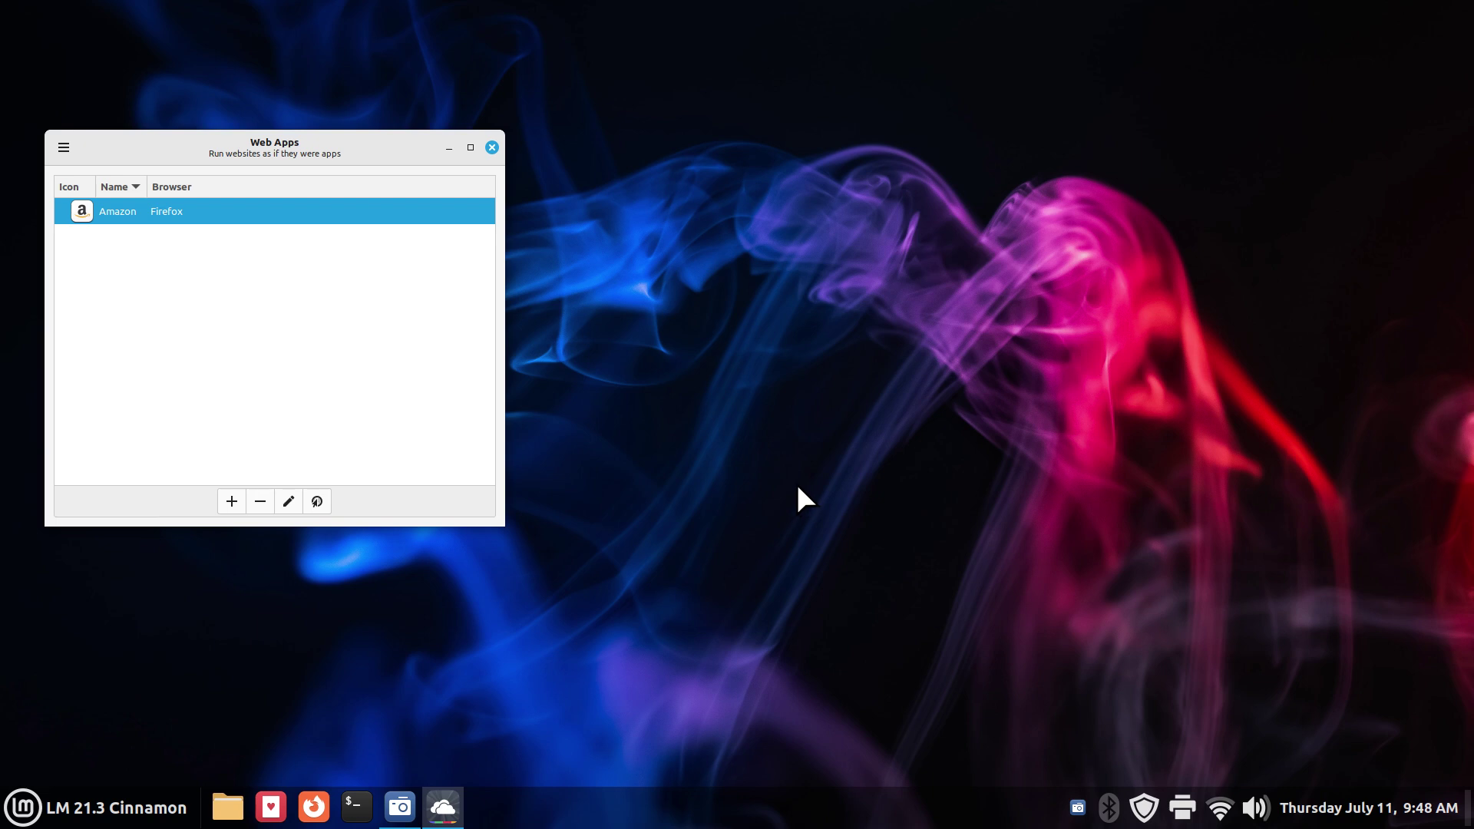
Step: Centre the Web Apps window, find Web Apps in the menu's Internet category, then close it
left_click(64, 147)
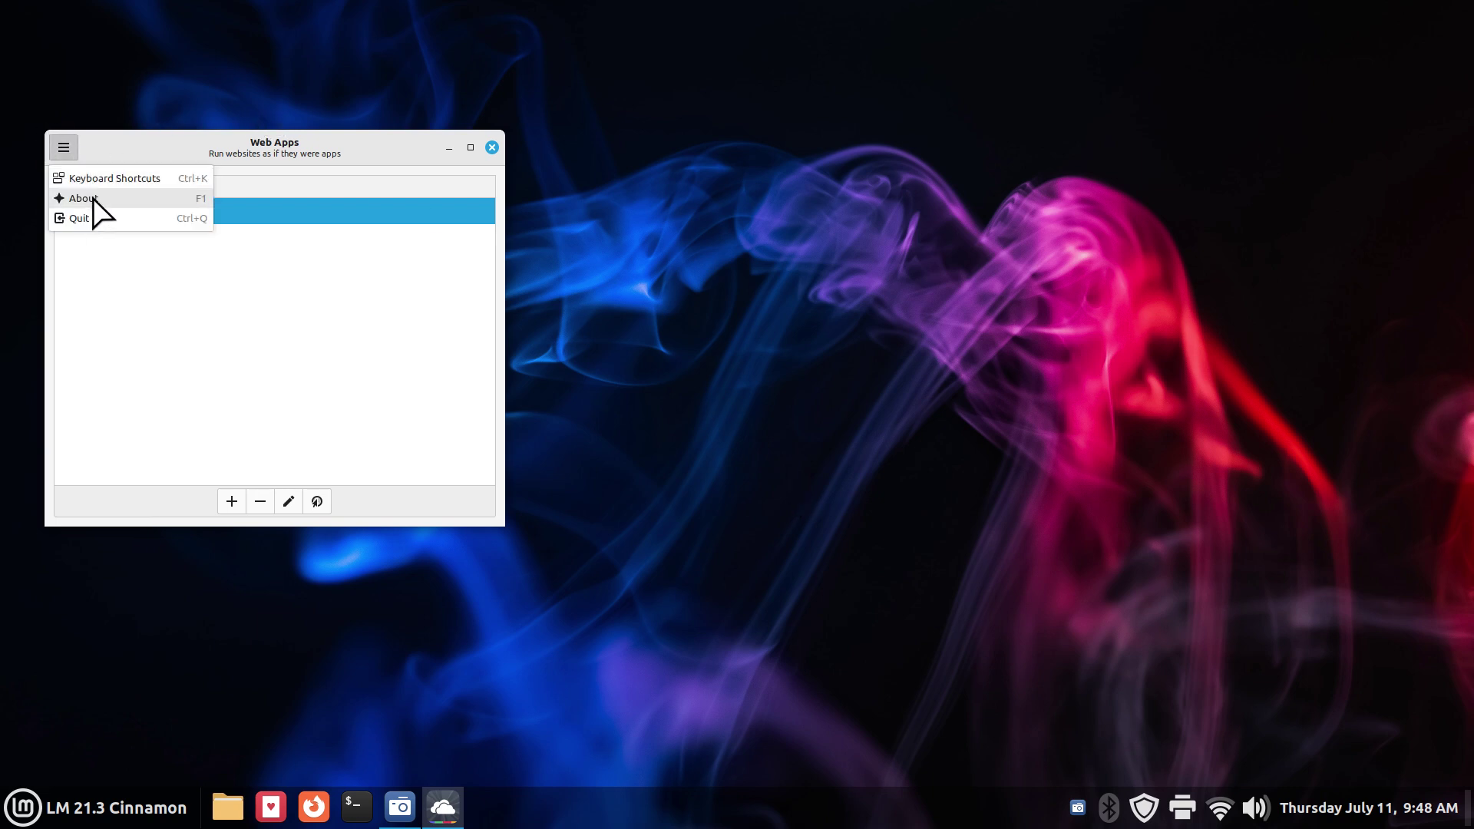
left_click(366, 385)
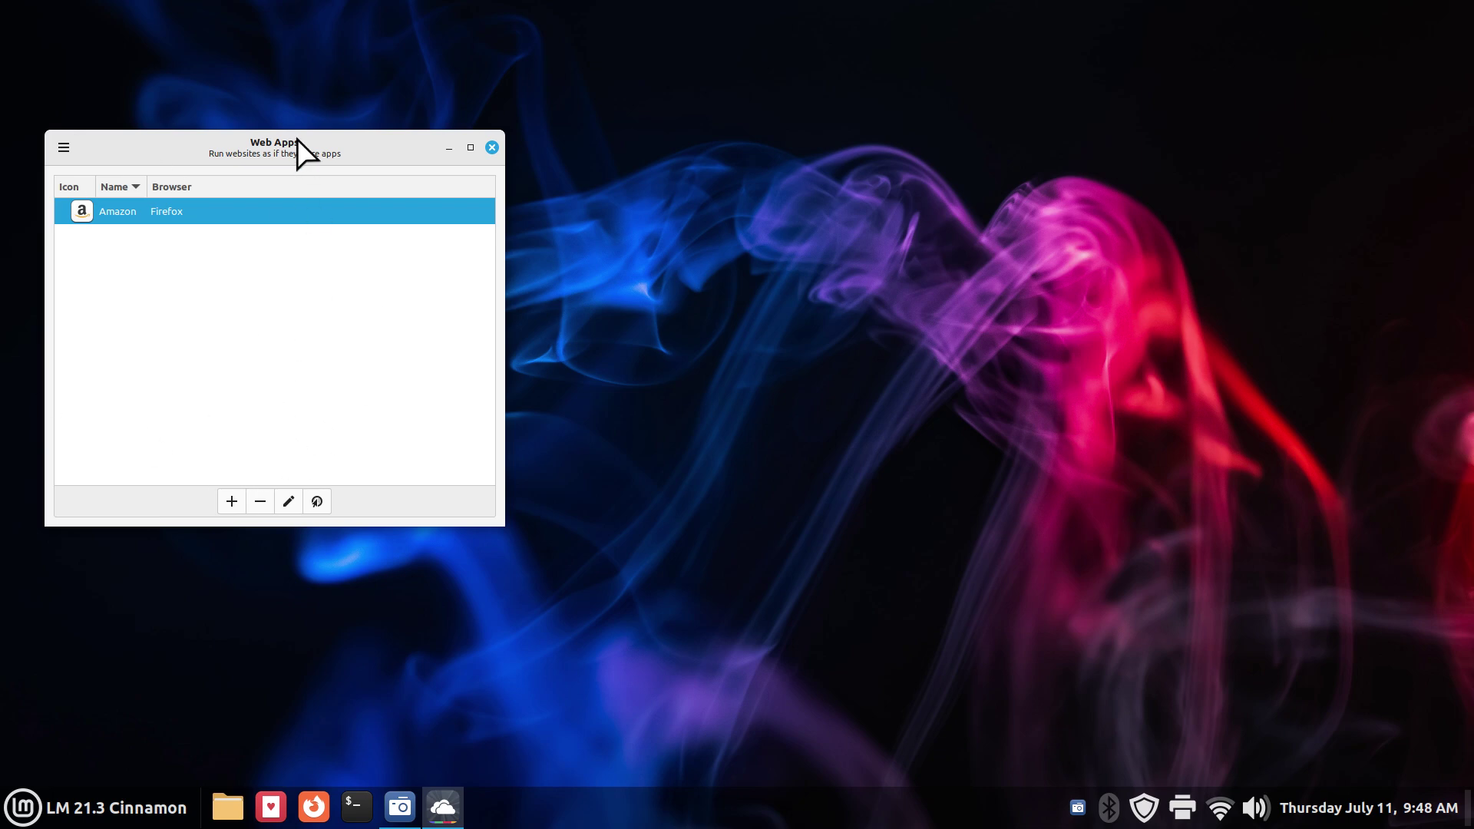
left_click_drag(300, 146, 758, 277)
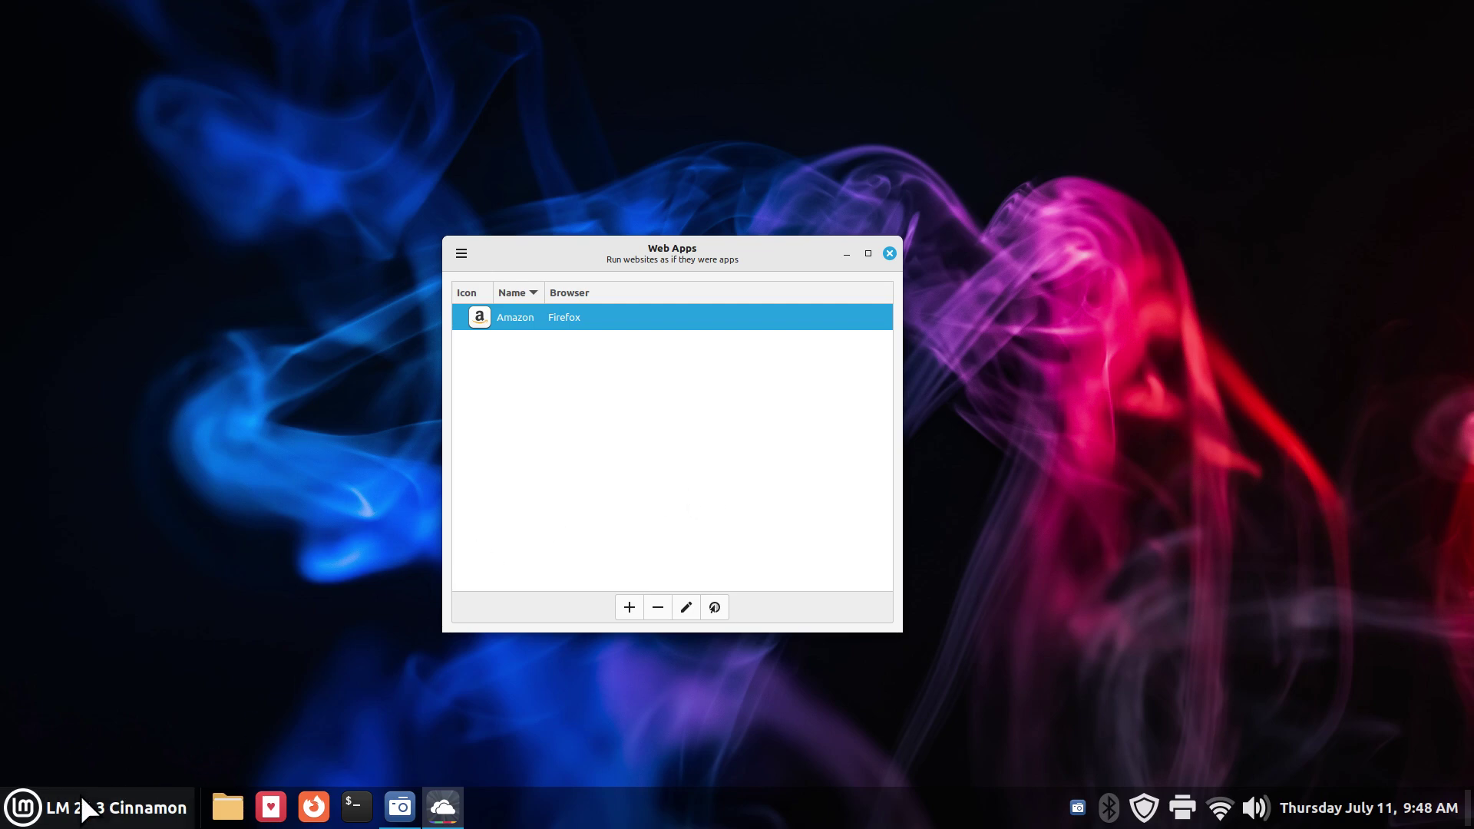
left_click(26, 812)
mouse_move(155, 412)
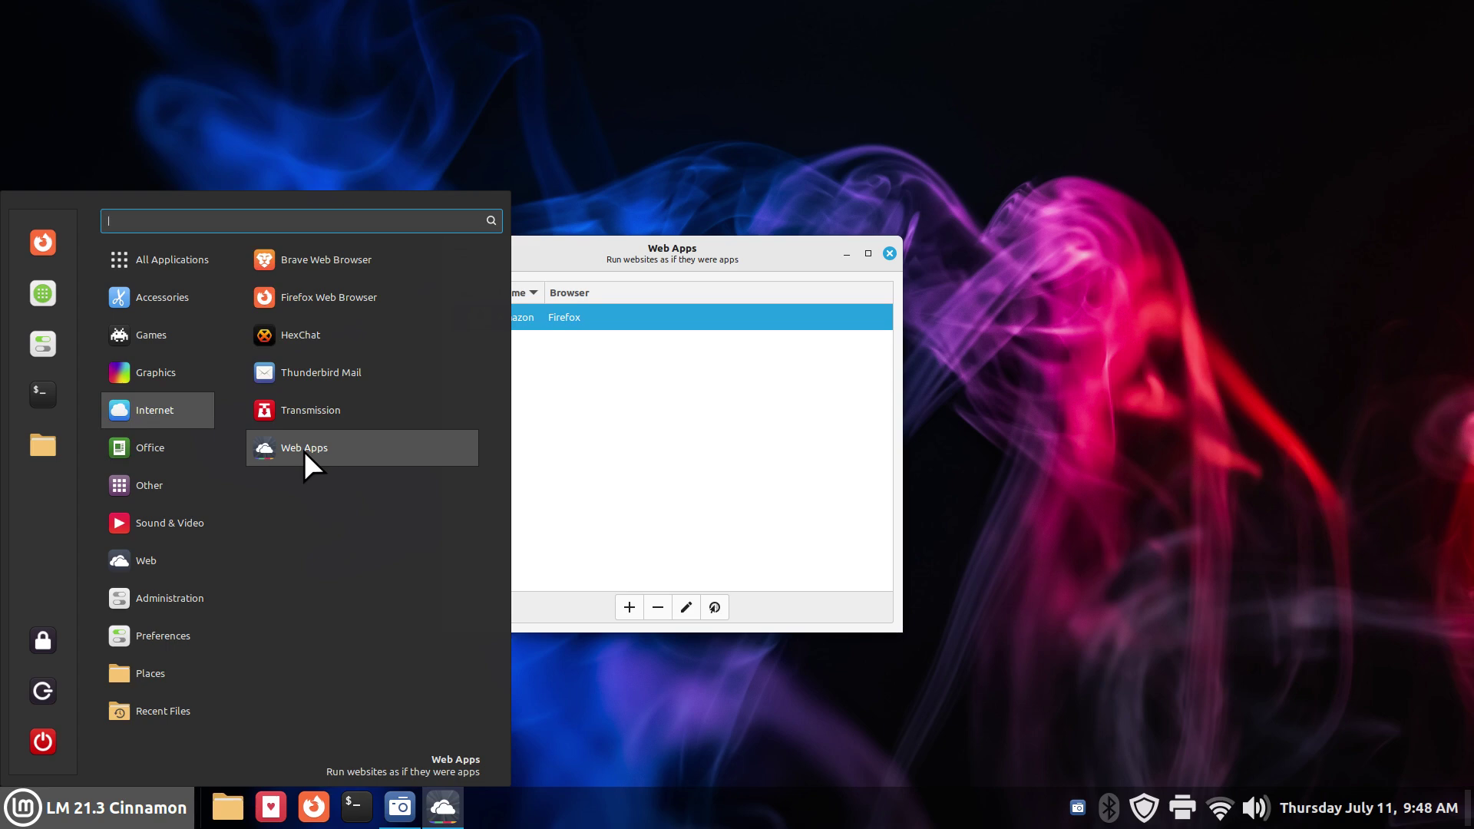
left_click(833, 269)
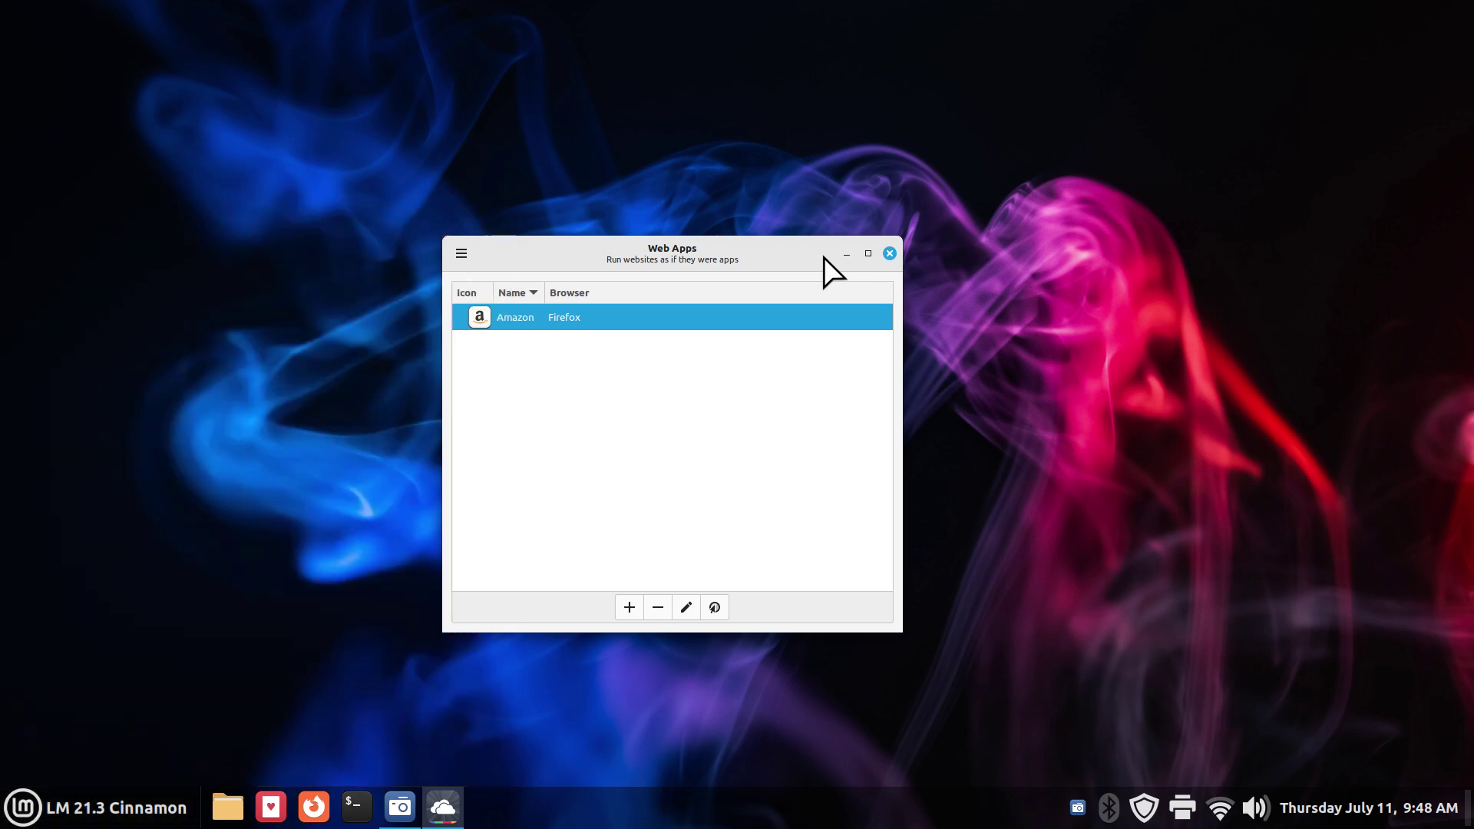
left_click(889, 254)
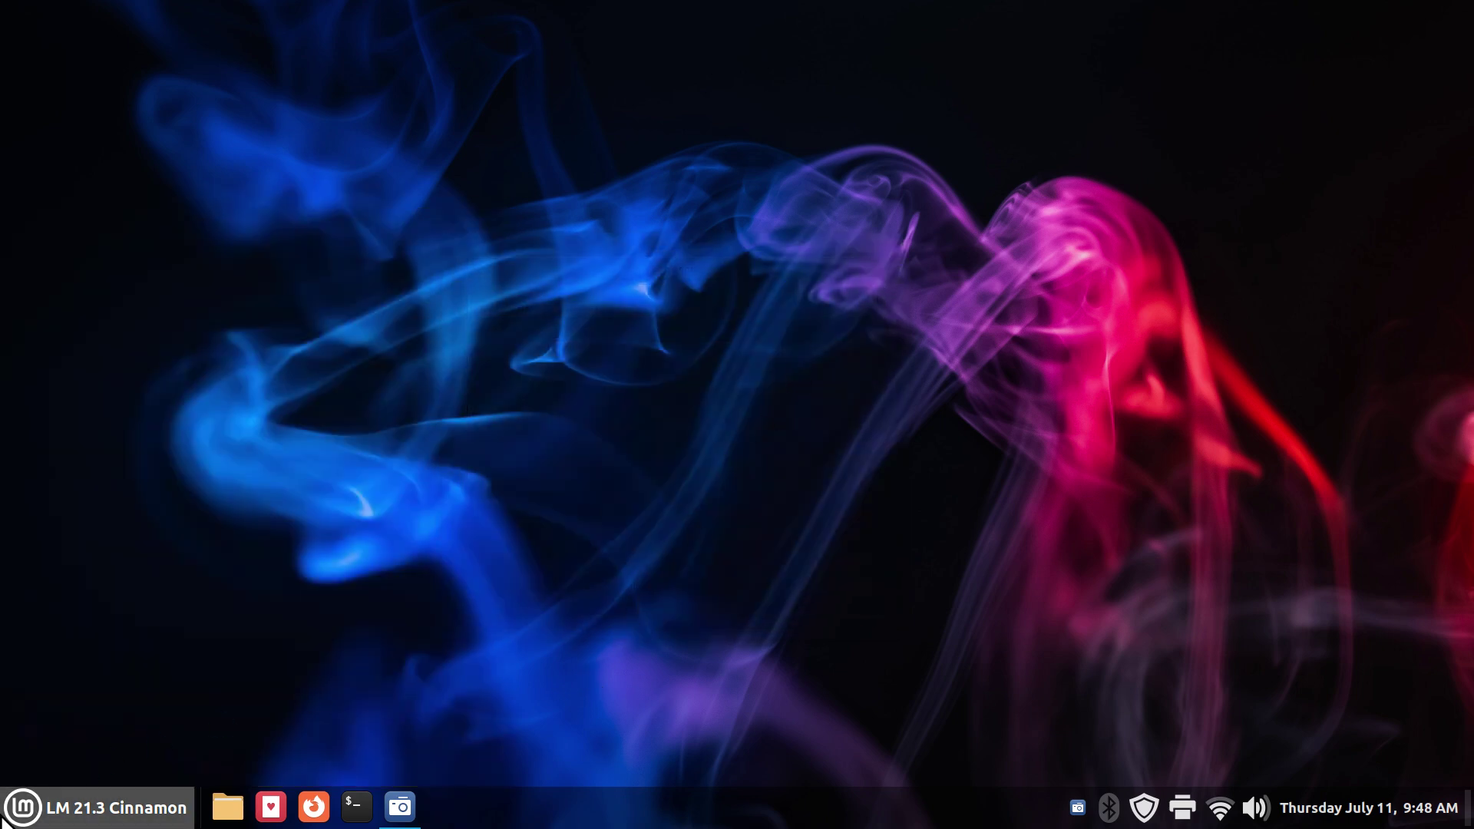
left_click(19, 814)
mouse_move(171, 316)
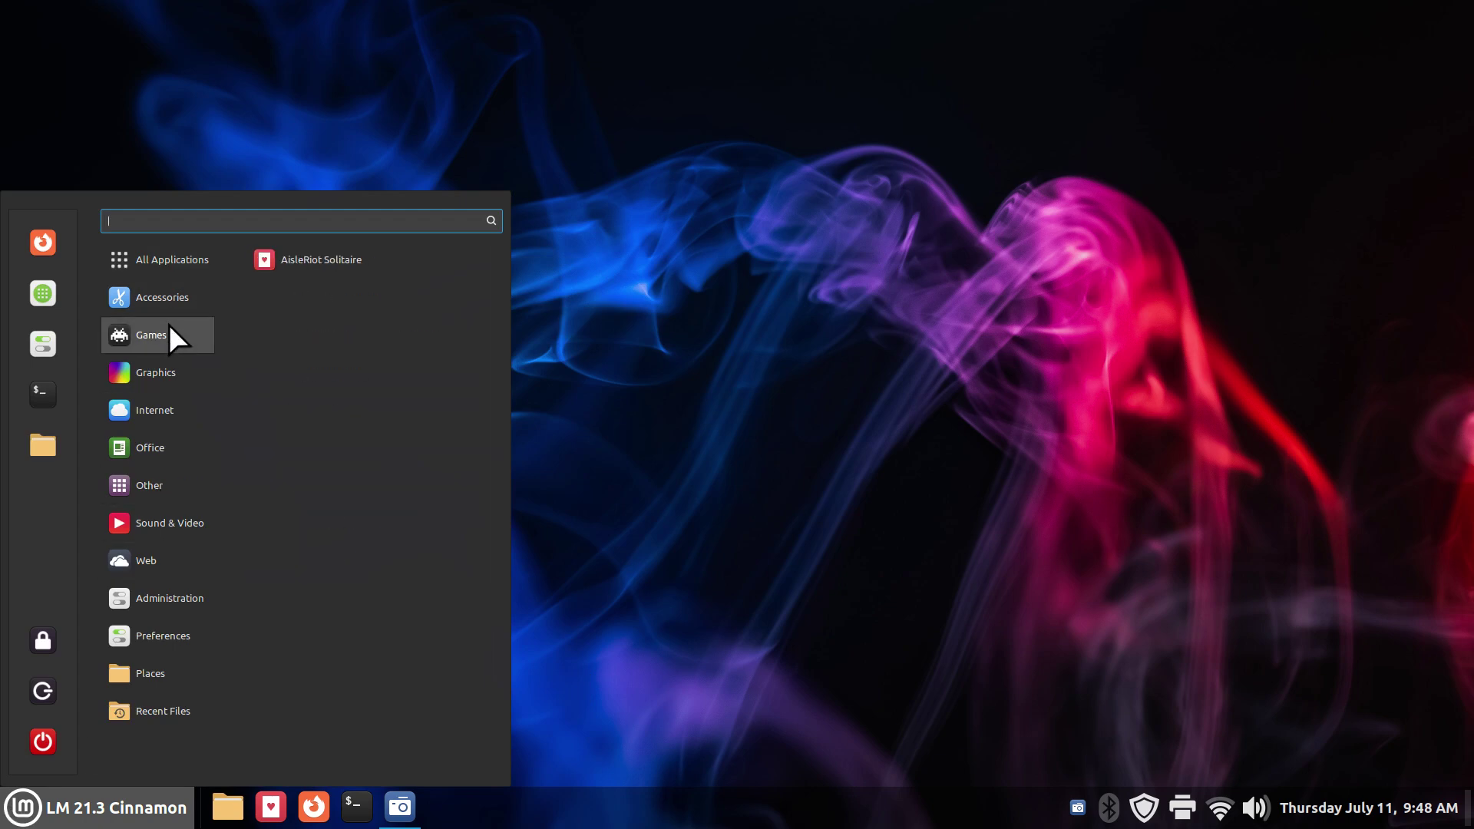
right_click(291, 259)
left_click(325, 346)
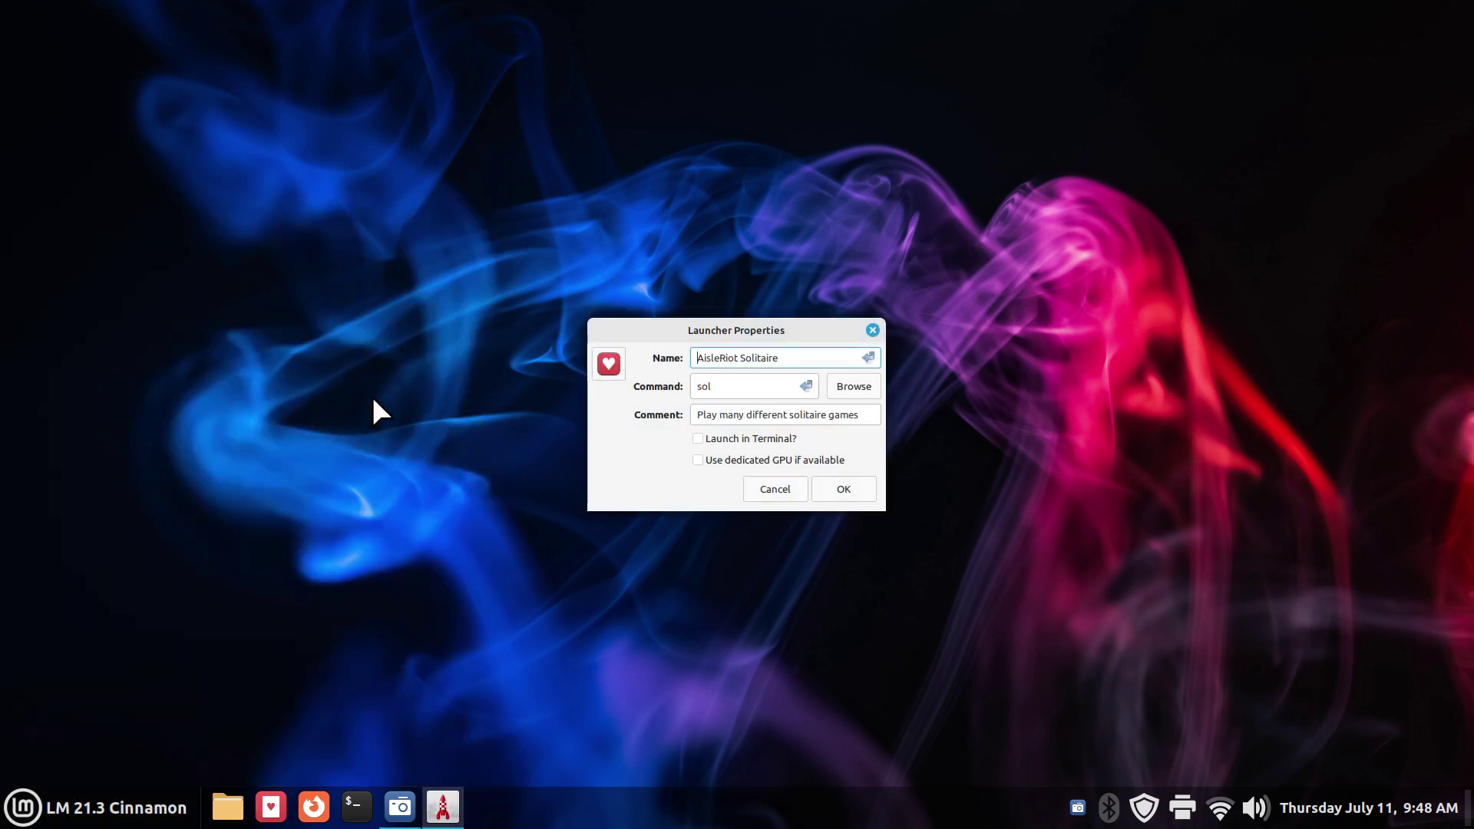
left_click_drag(726, 386, 693, 388)
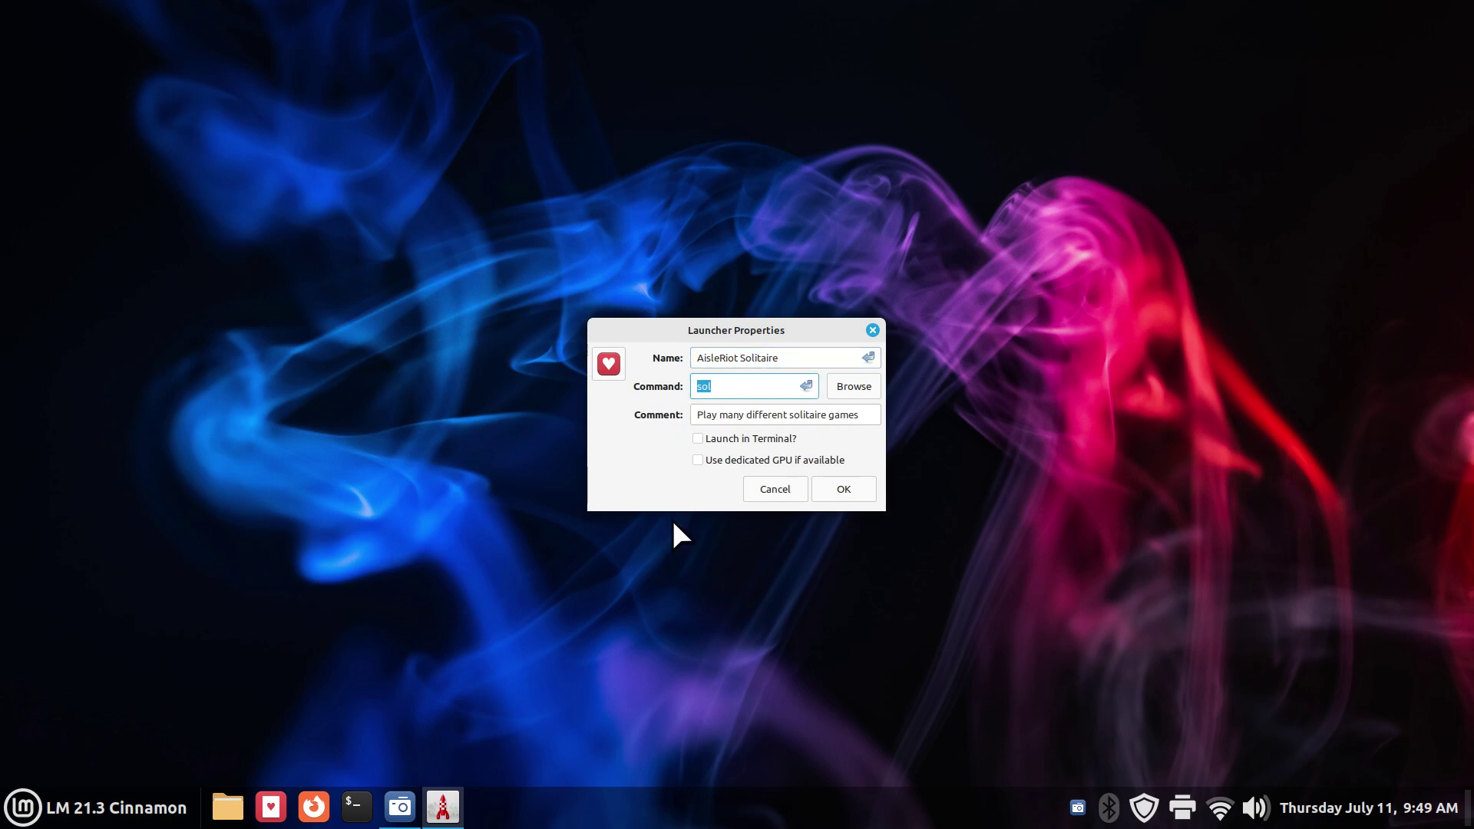
left_click(795, 497)
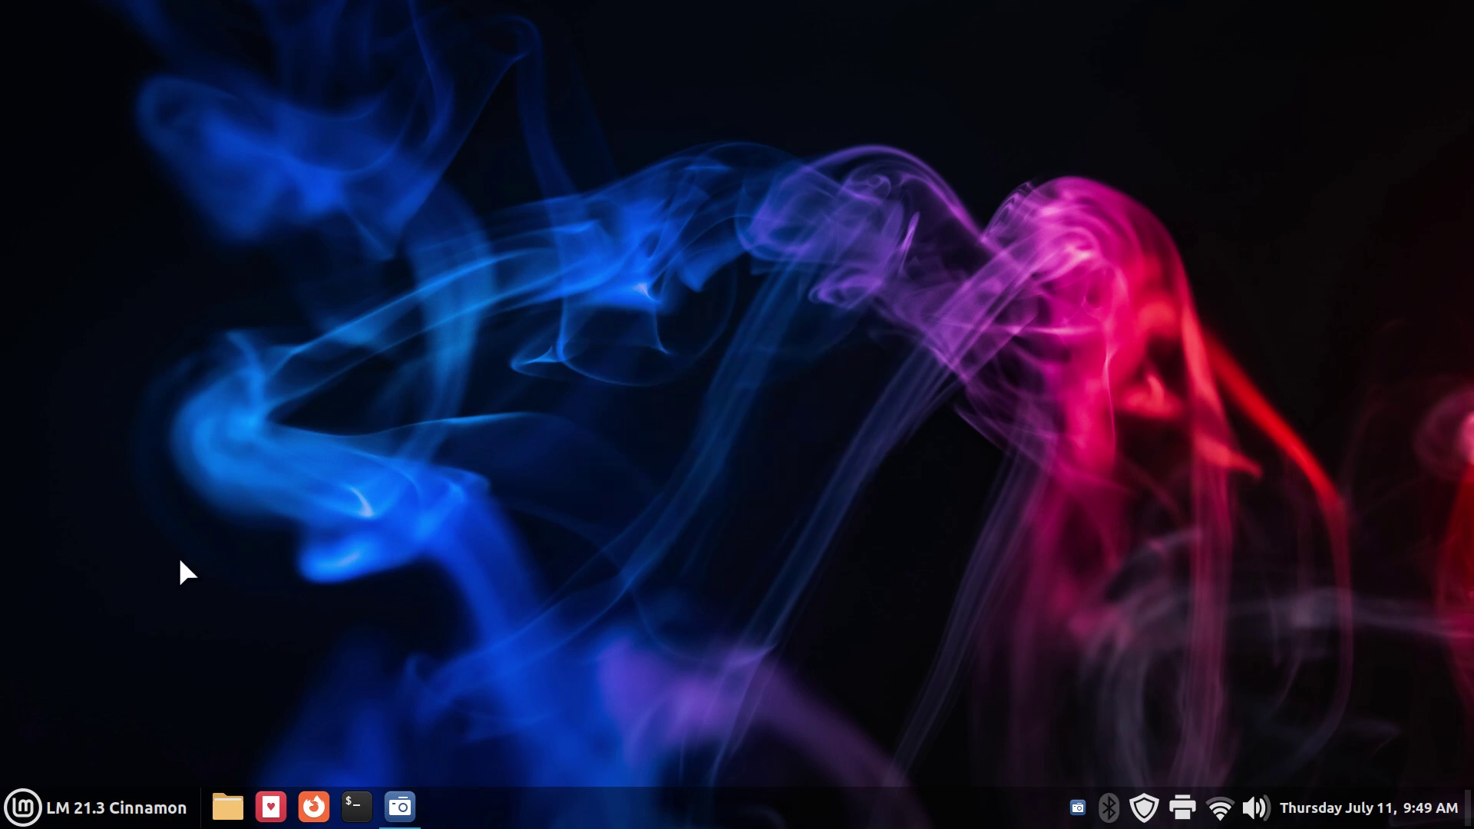
left_click(66, 807)
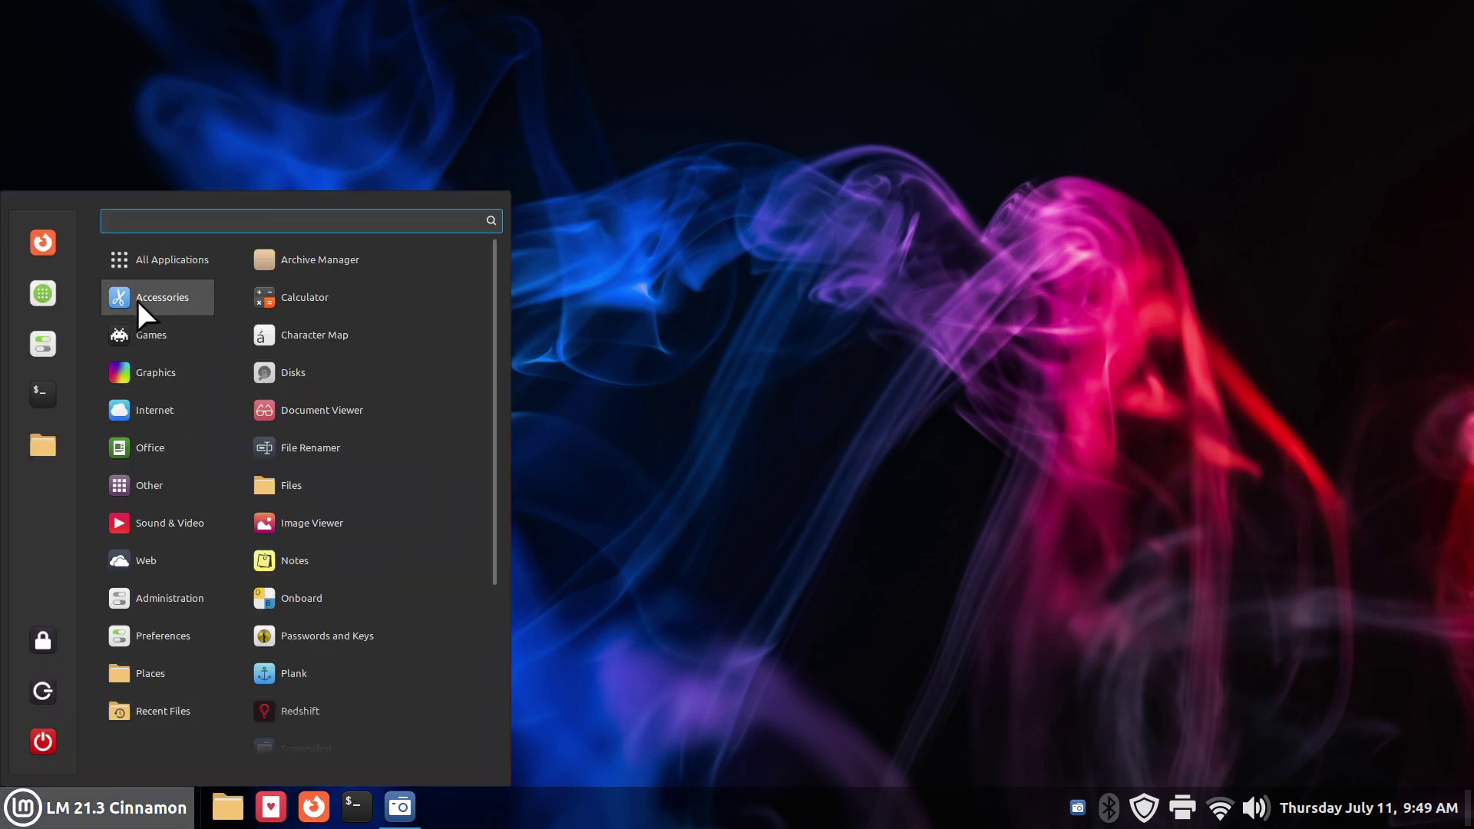
mouse_move(154, 338)
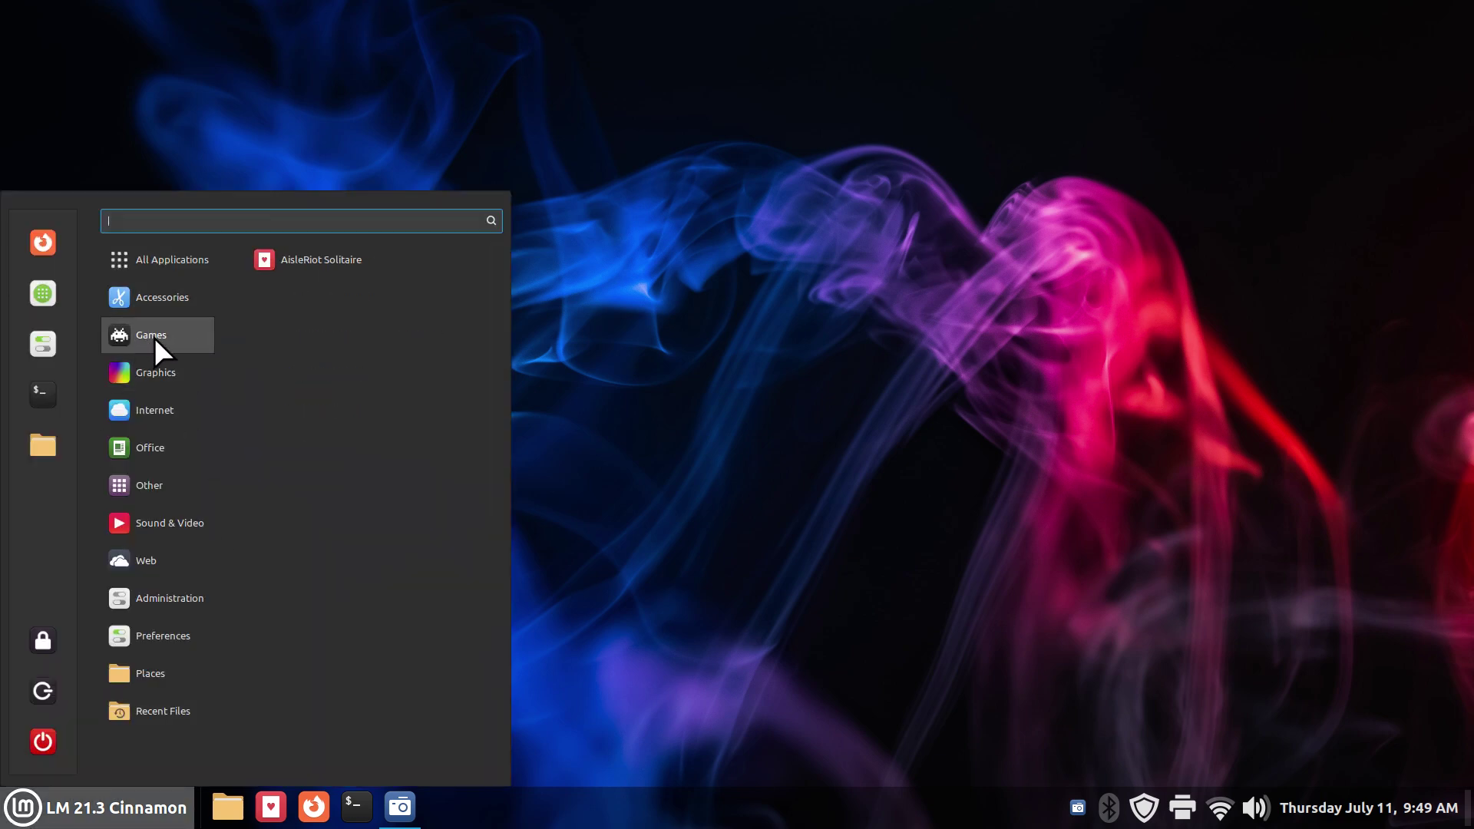
right_click(306, 256)
left_click(701, 323)
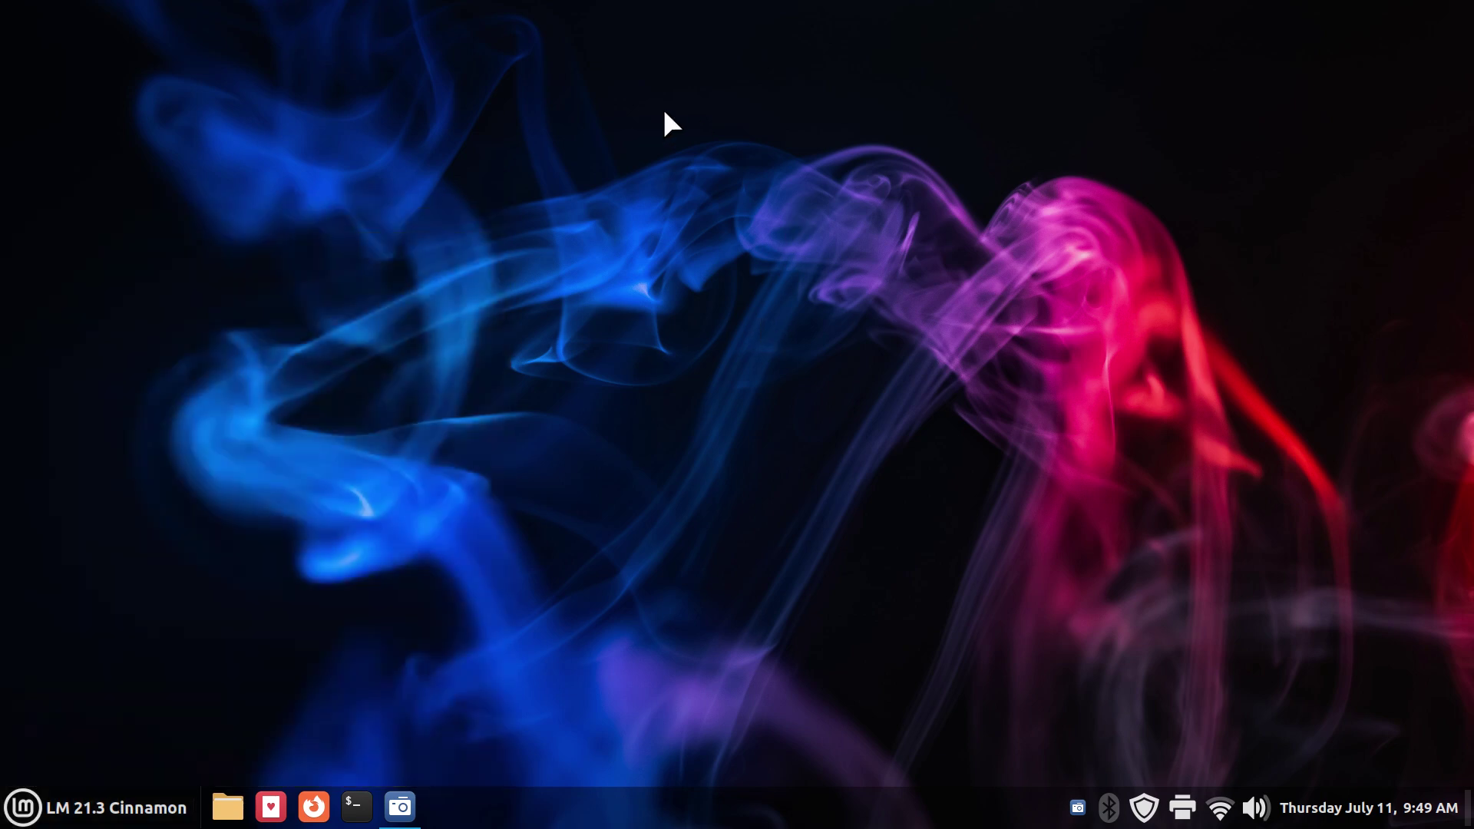
Step: Start a new desktop launcher and name it 'Card Game'
right_click(711, 274)
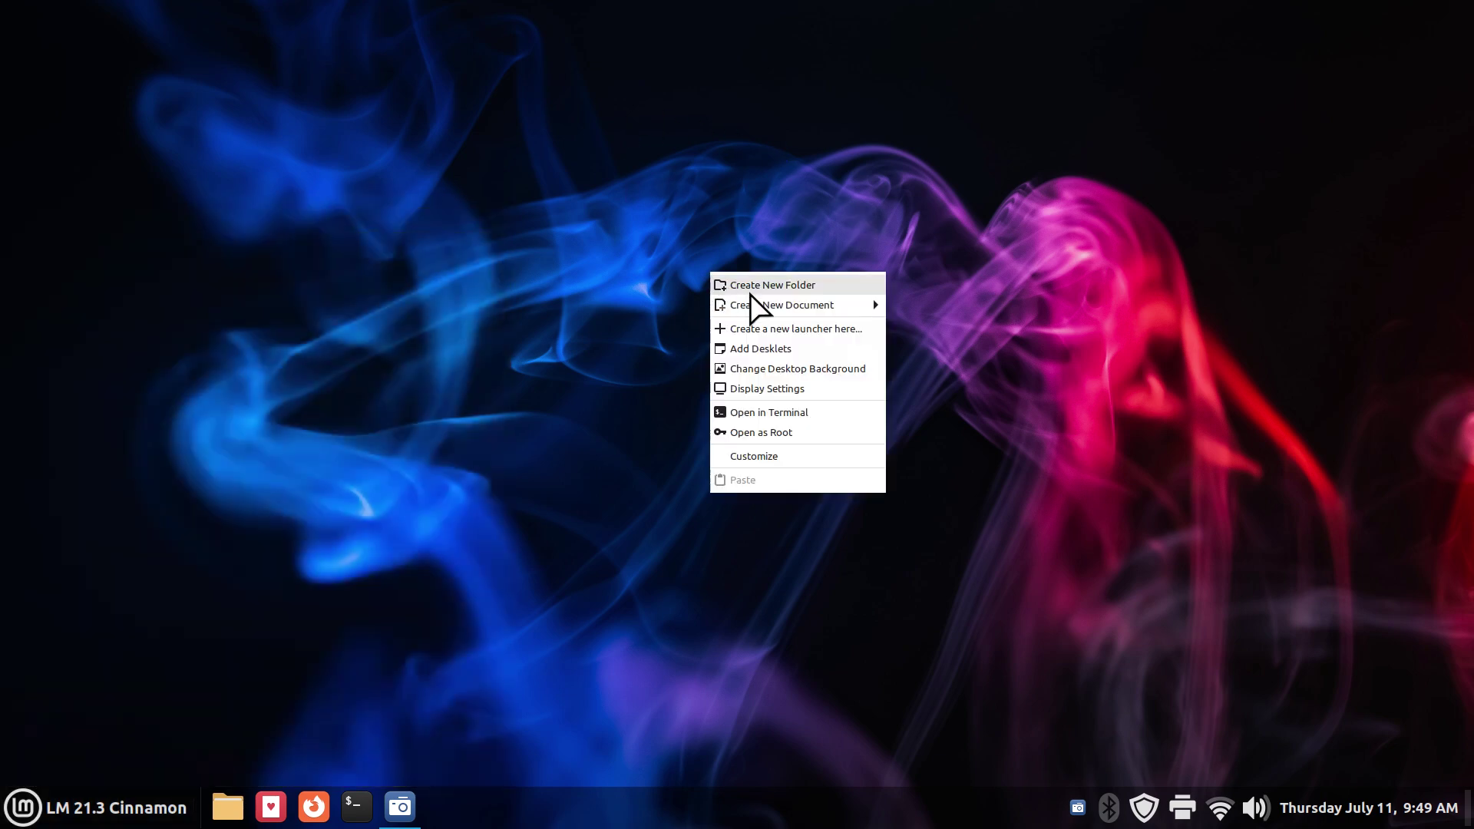
left_click(803, 331)
left_click_drag(671, 340, 671, 416)
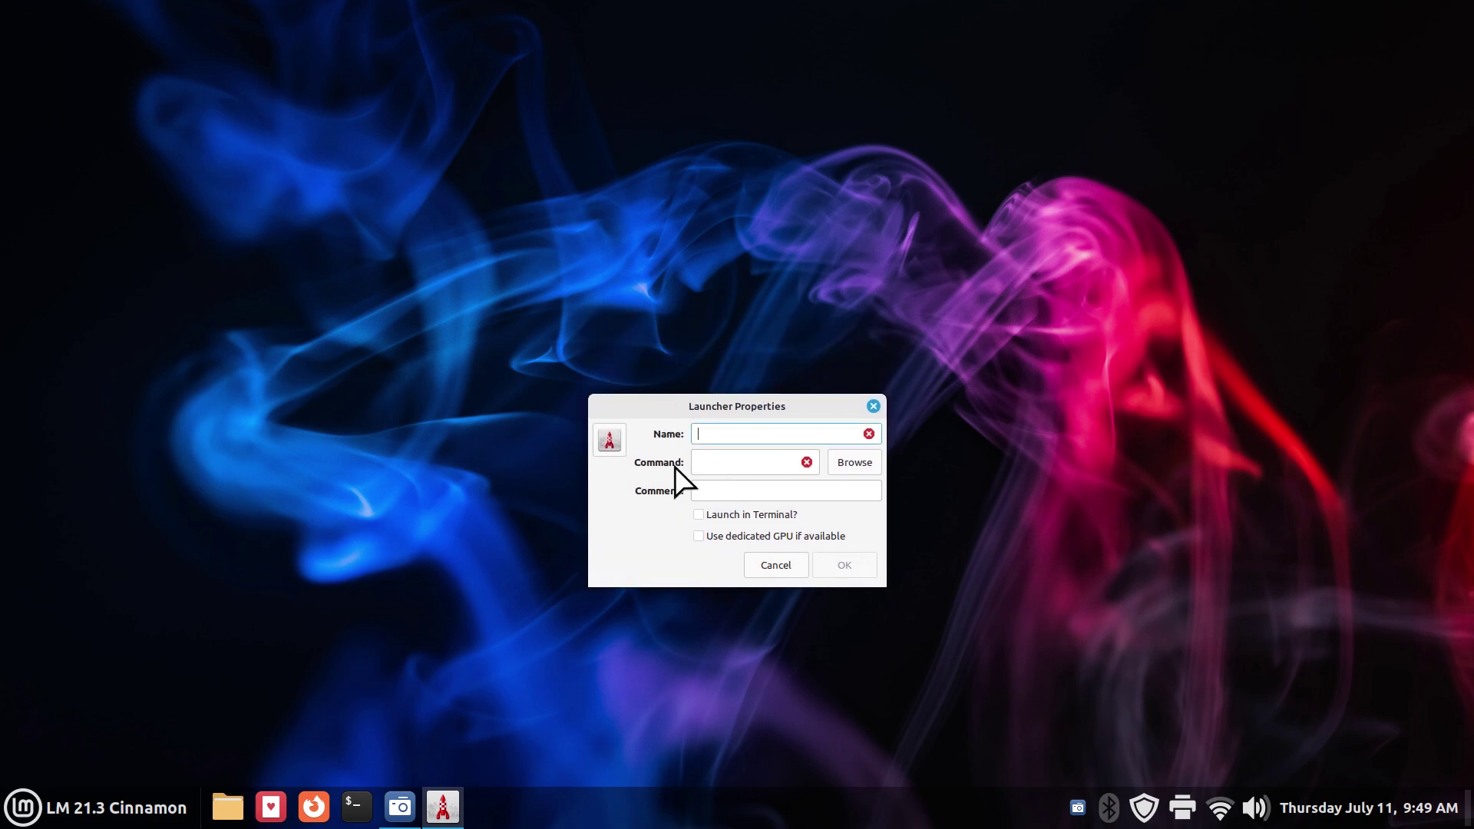
type("Card Game")
Step: Give the launcher the Emoji face-laugh icon
left_click(609, 440)
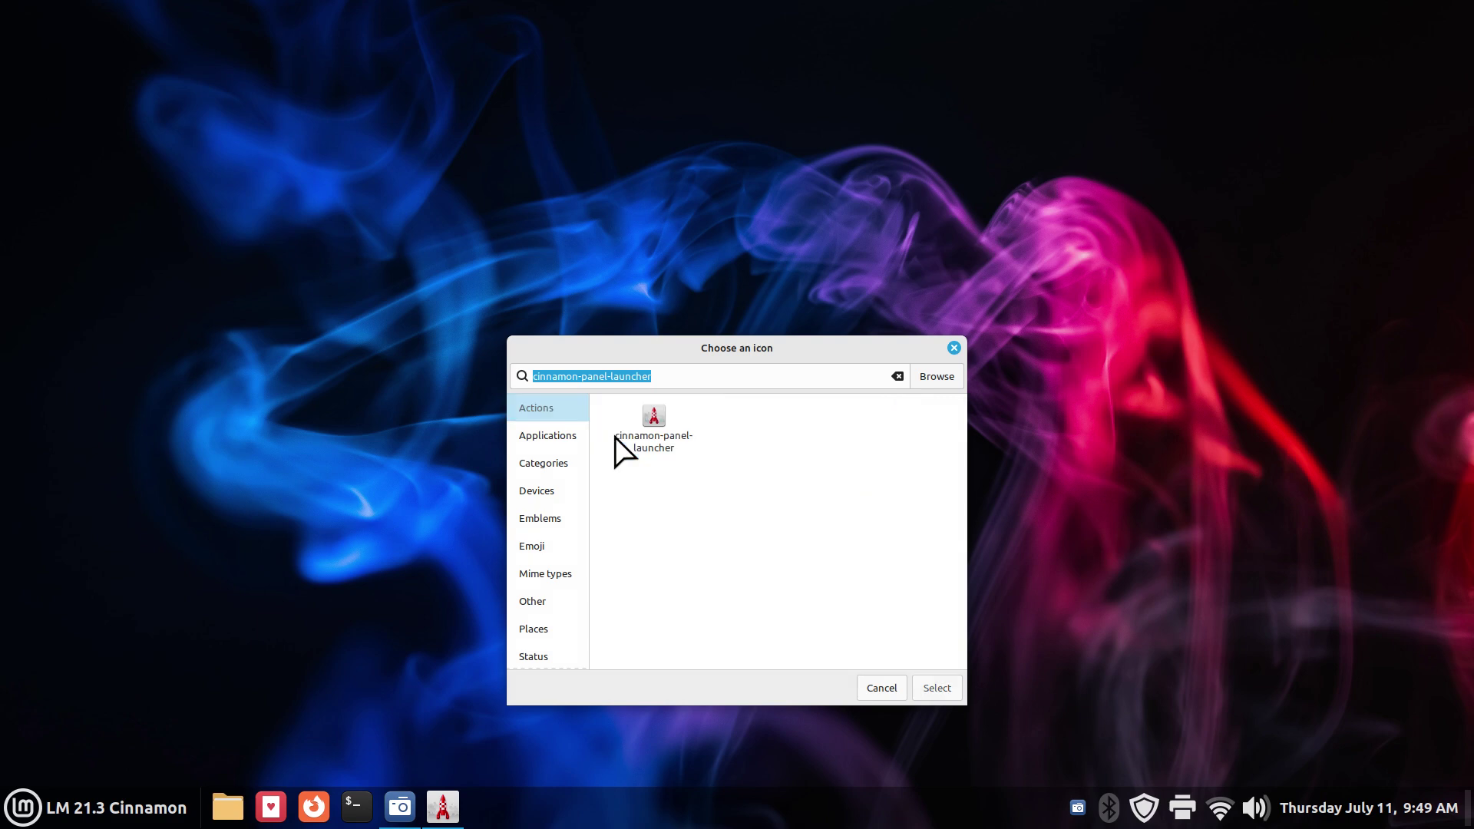
left_click(549, 547)
scroll(716, 643, "down", 3)
scroll(716, 644, "down", 3)
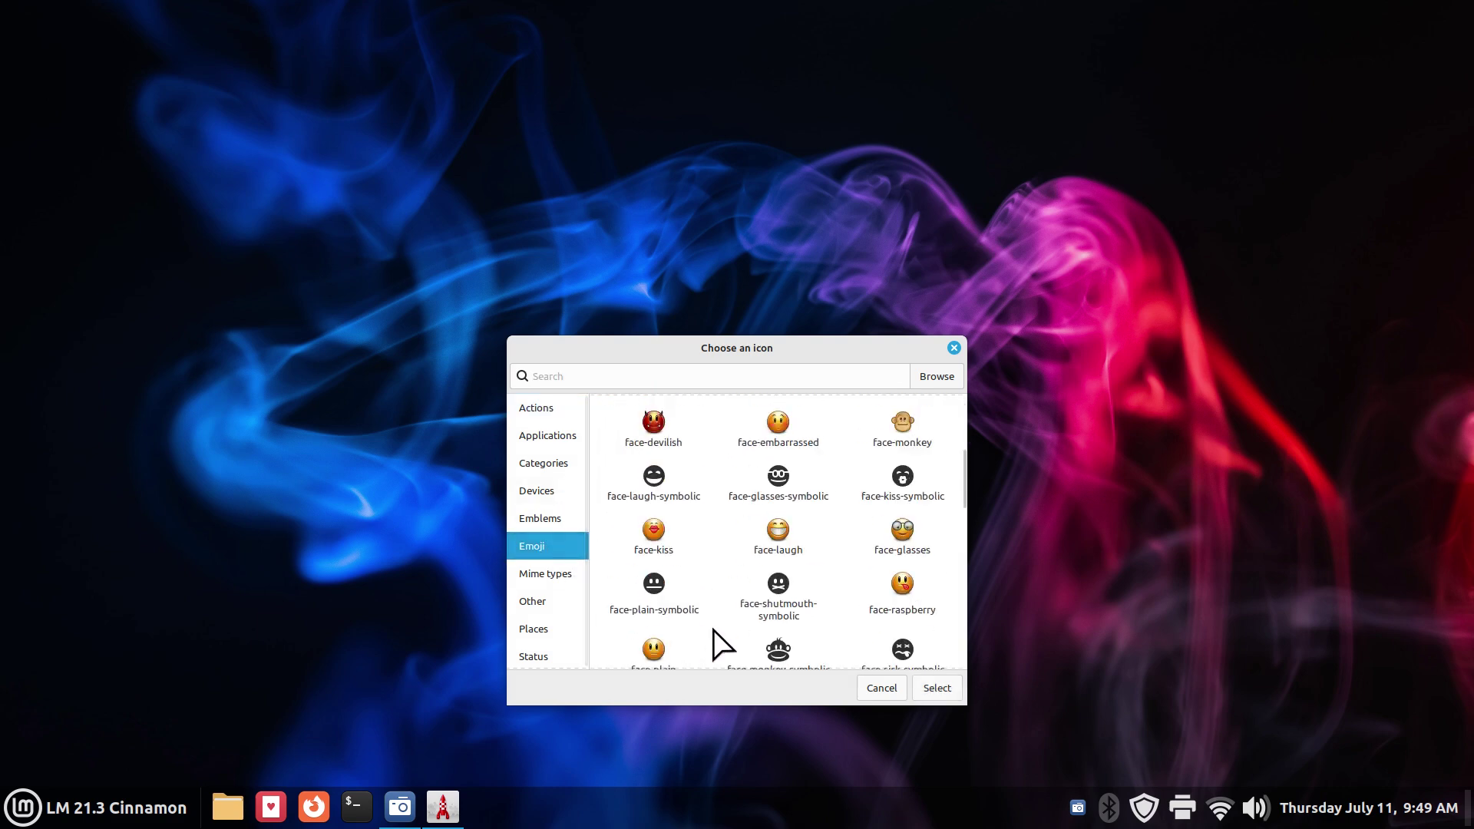
scroll(717, 642, "down", 2)
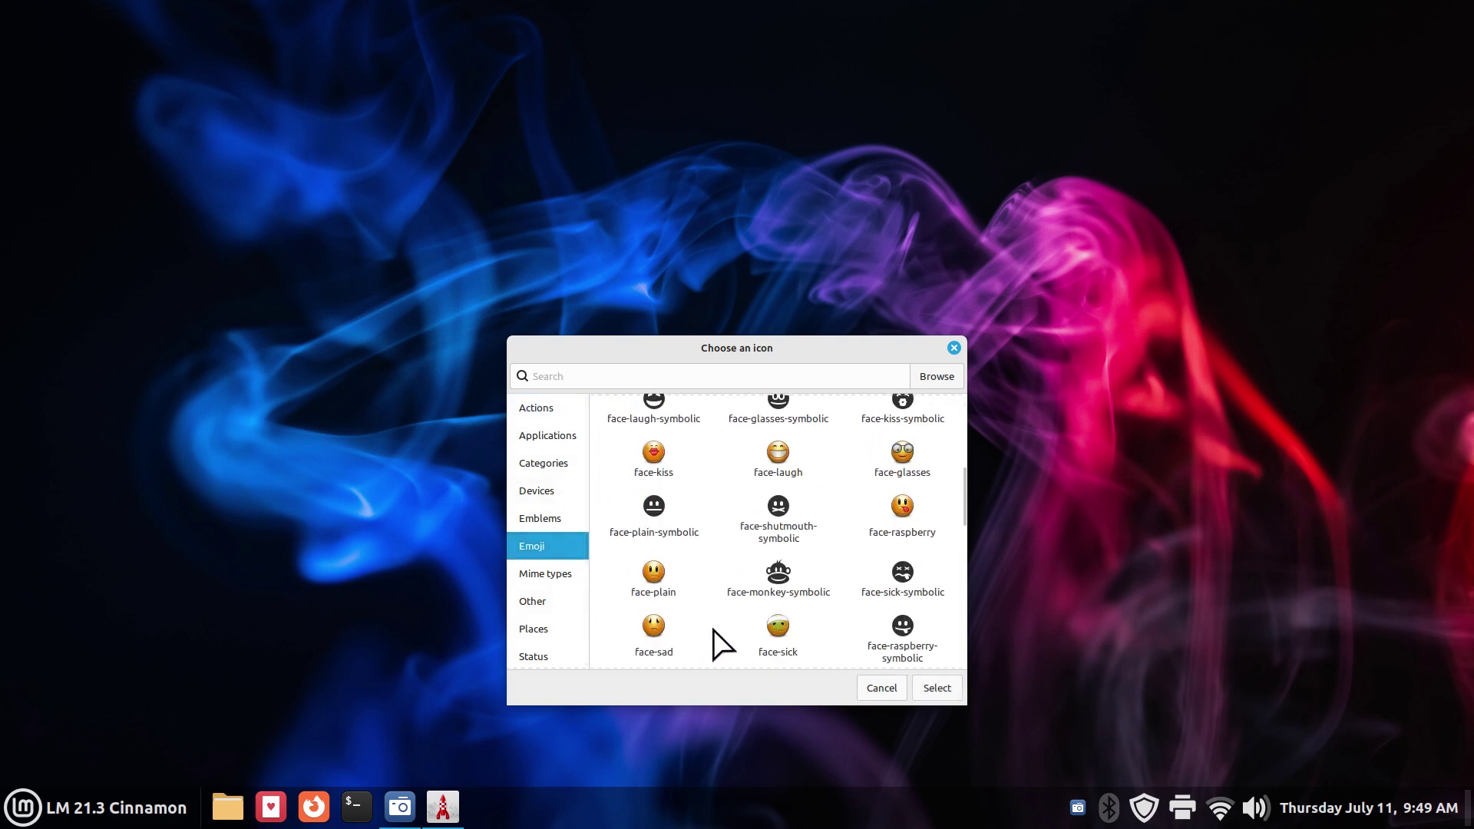
left_click(783, 467)
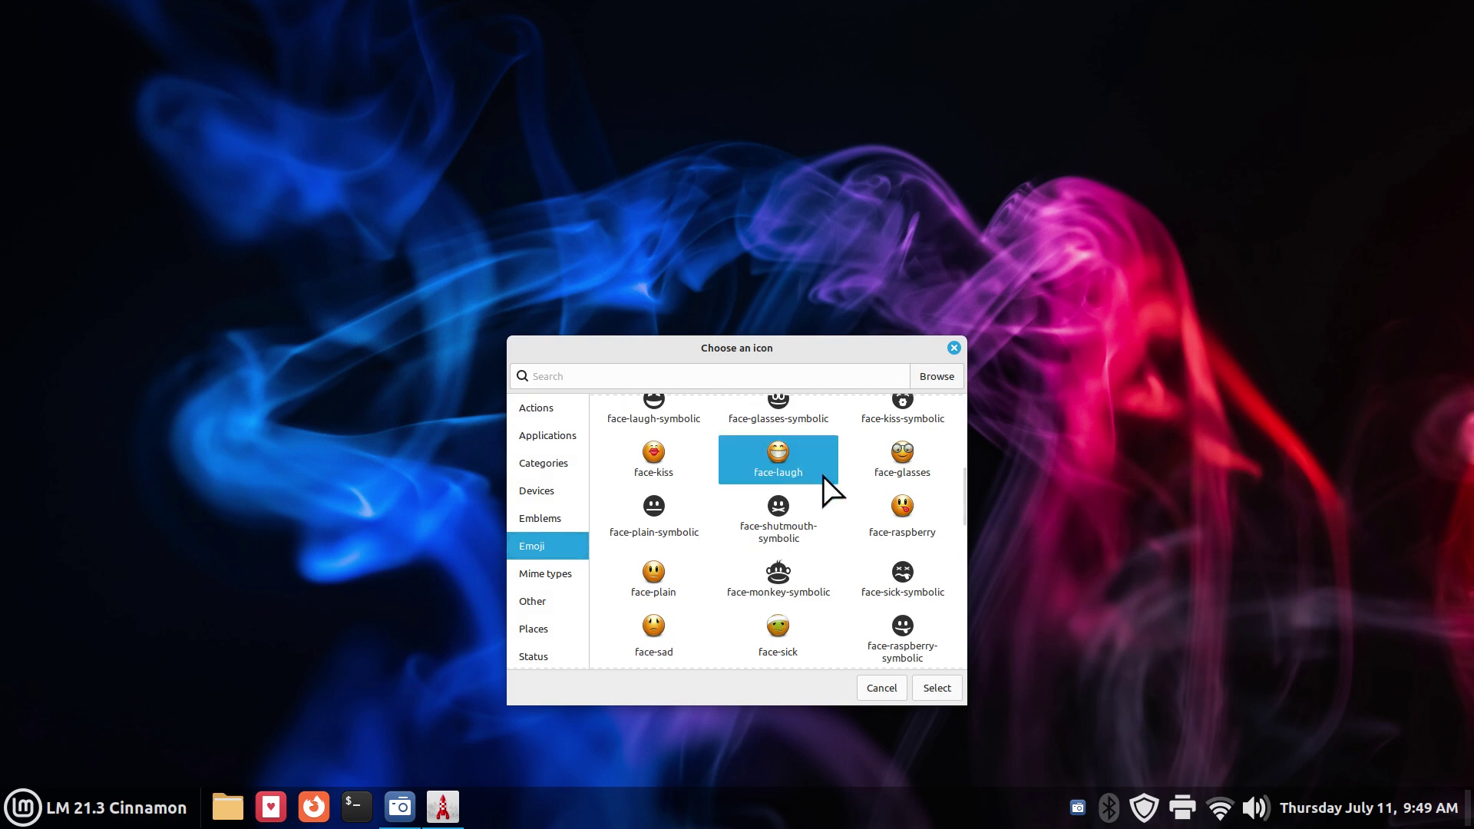
left_click(937, 688)
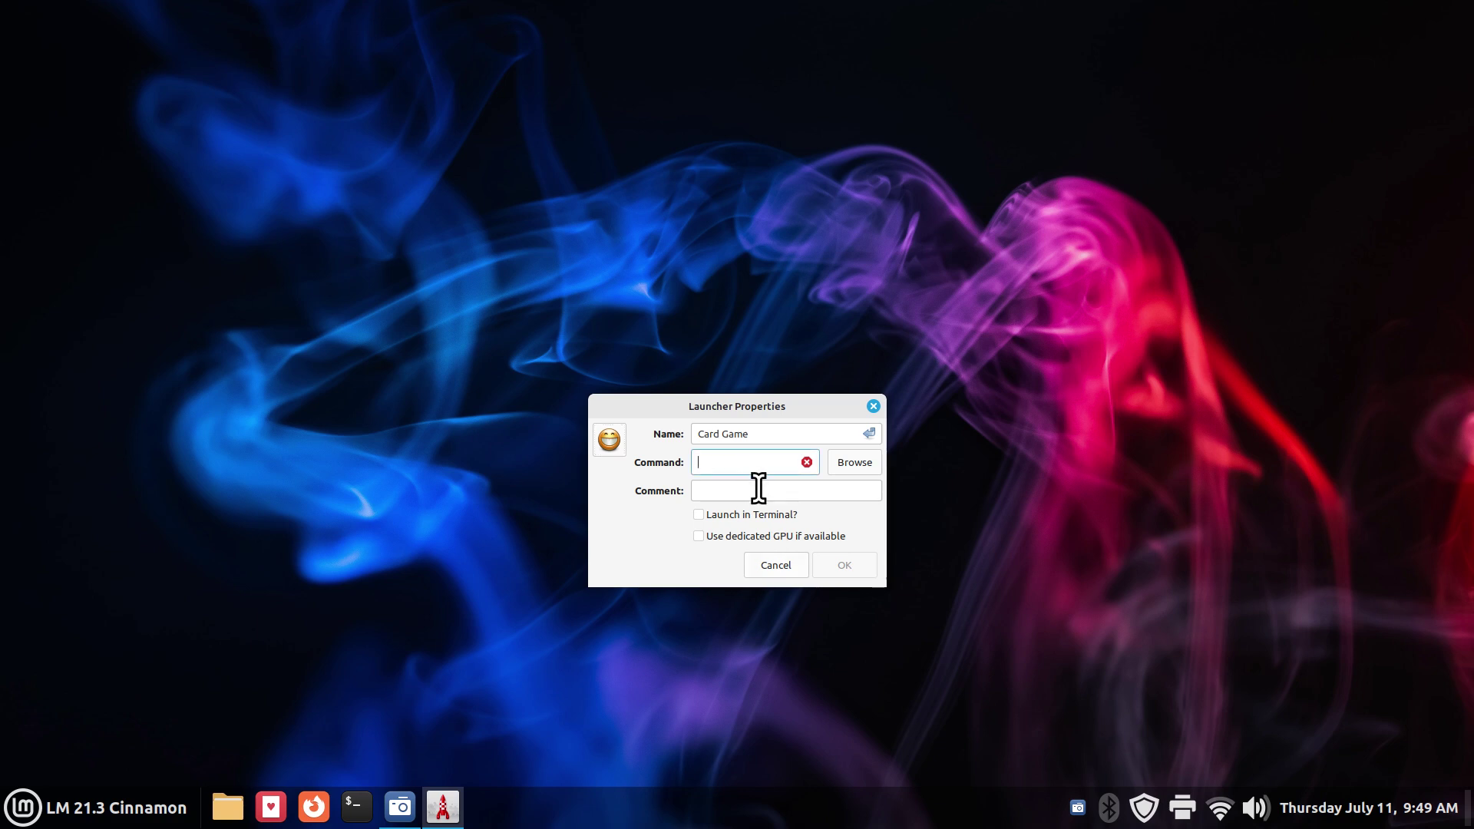
Step: Set the command to sol, save without adding to the menu, and test-launch solitaire
type("sol")
left_click(846, 565)
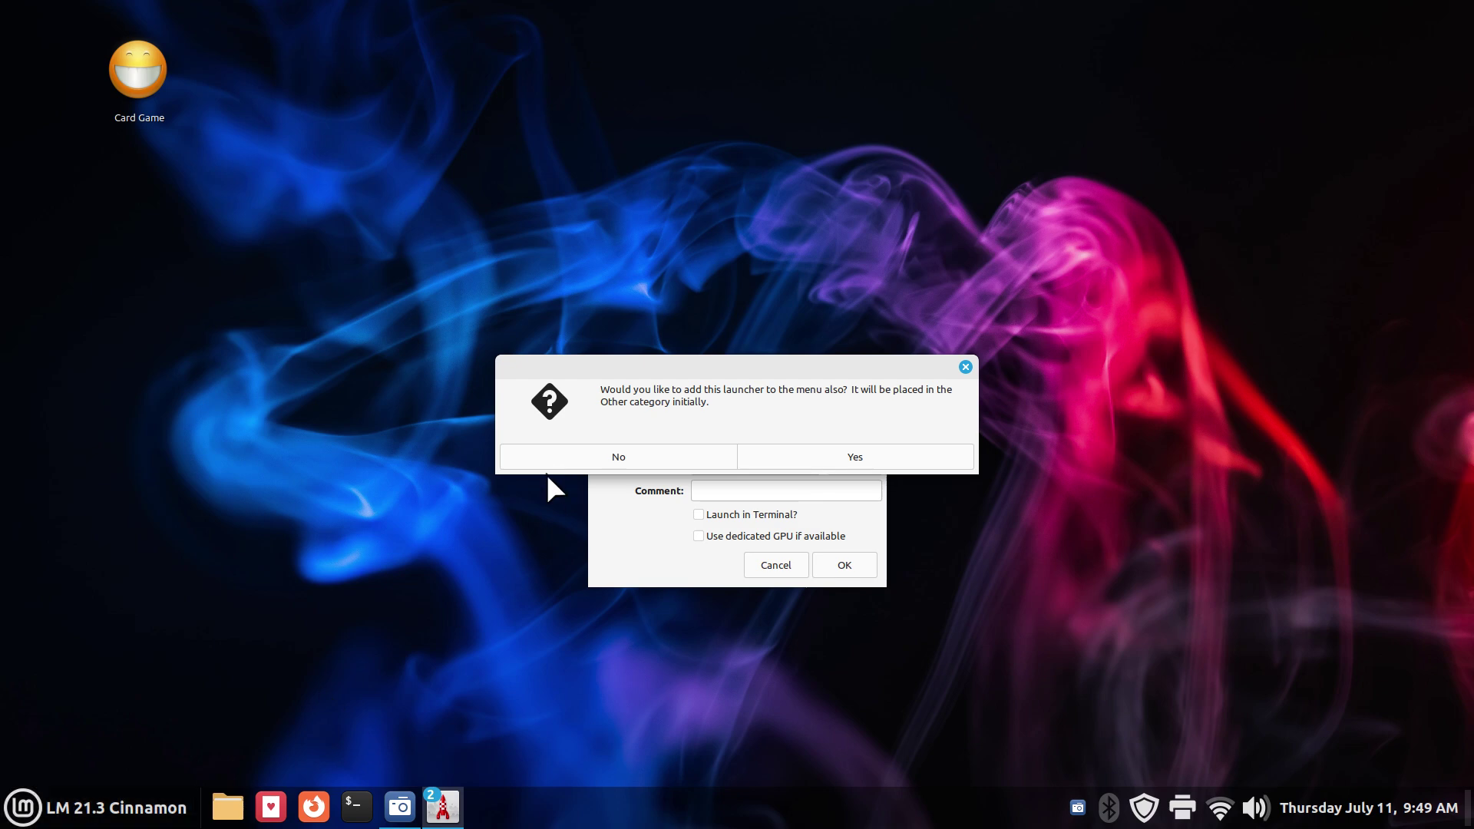
left_click(558, 453)
double_click(135, 60)
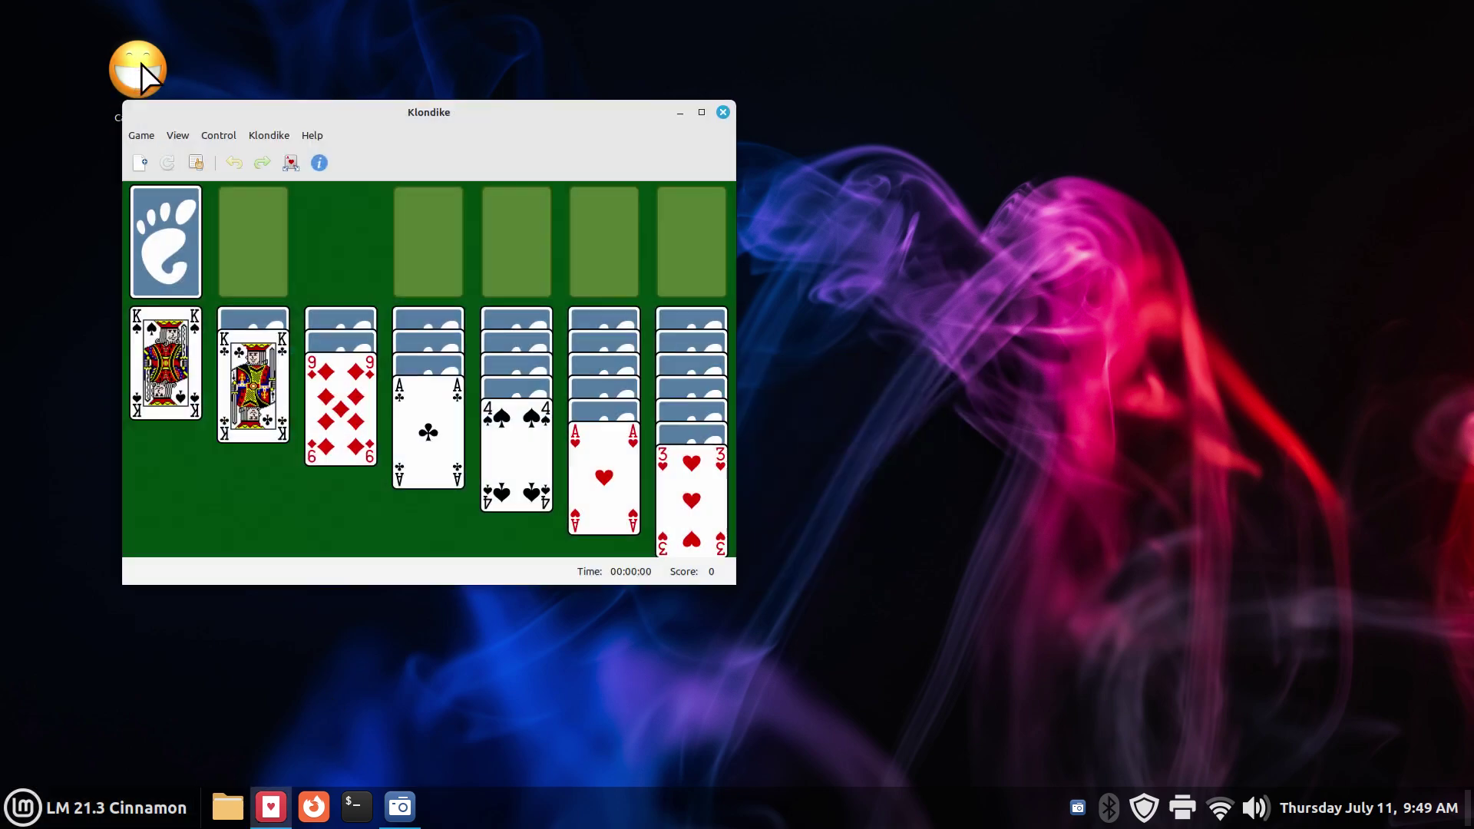
Step: Close solitaire and delete the Card Game launcher from the desktop
left_click(723, 113)
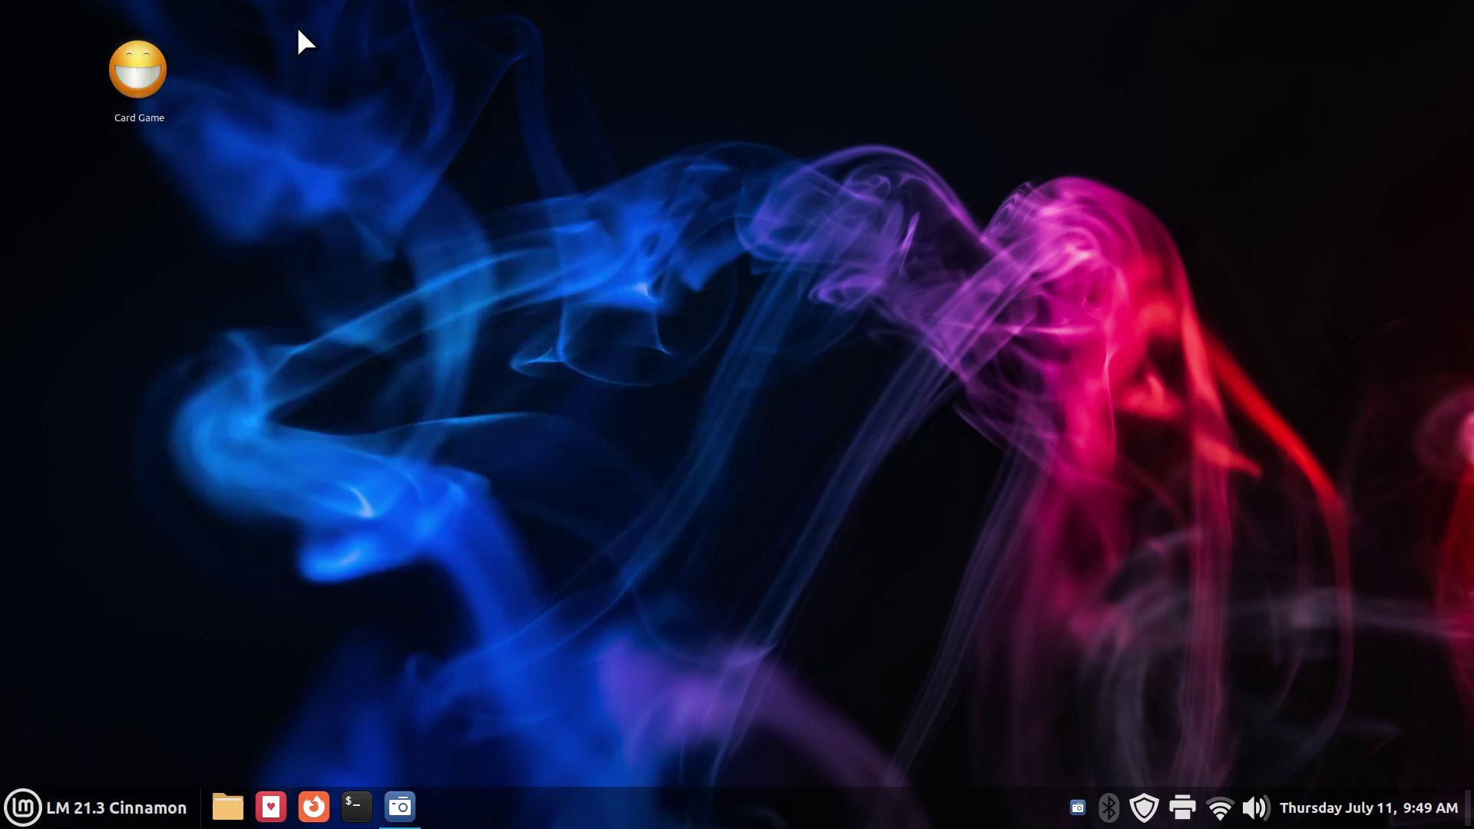
left_click_drag(286, 29, 84, 170)
key("Delete")
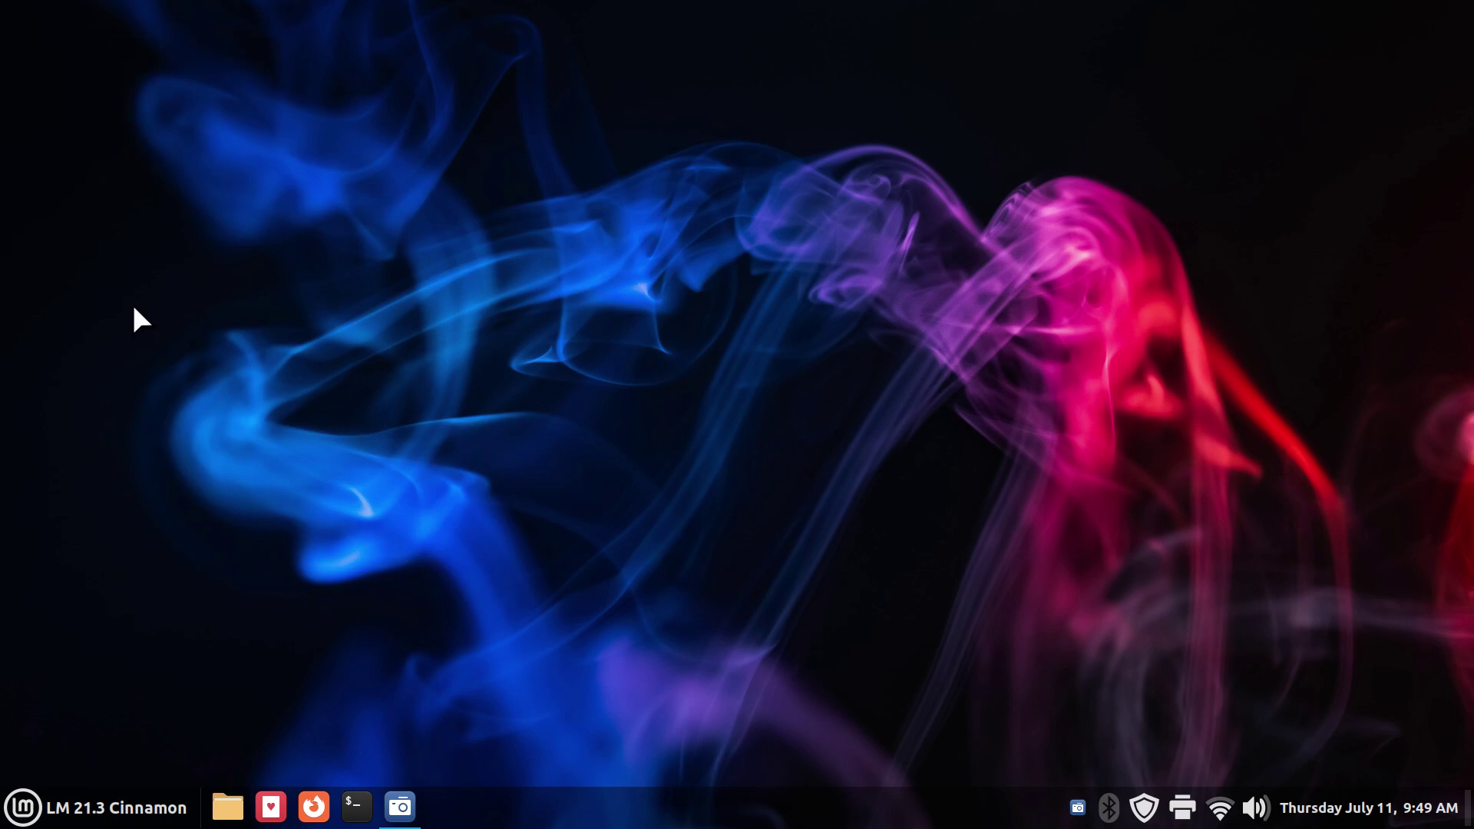
Step: Pin AisleRiot Solitaire from the Games menu onto the panel
left_click(73, 807)
mouse_move(154, 334)
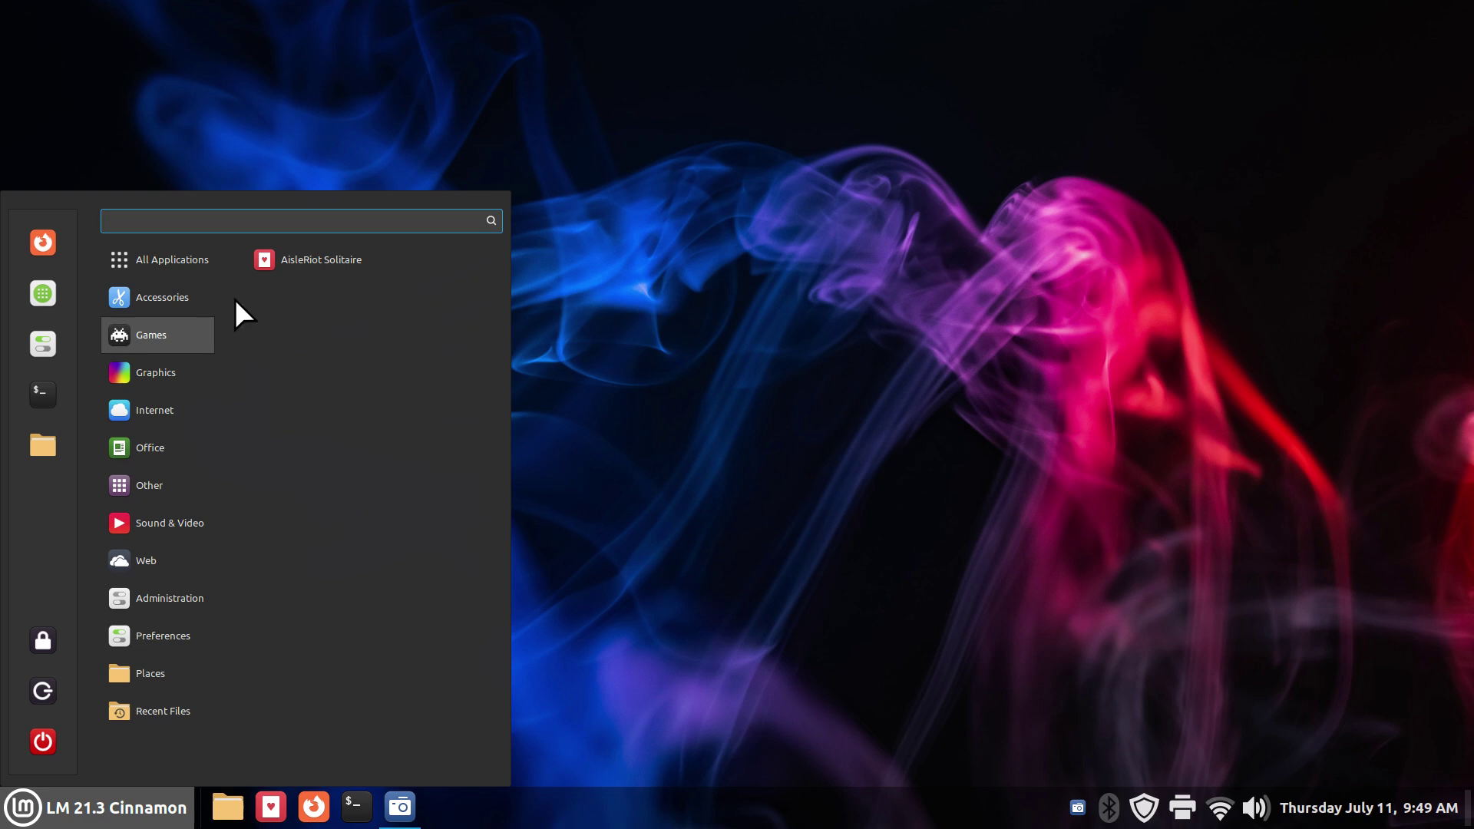
right_click(274, 258)
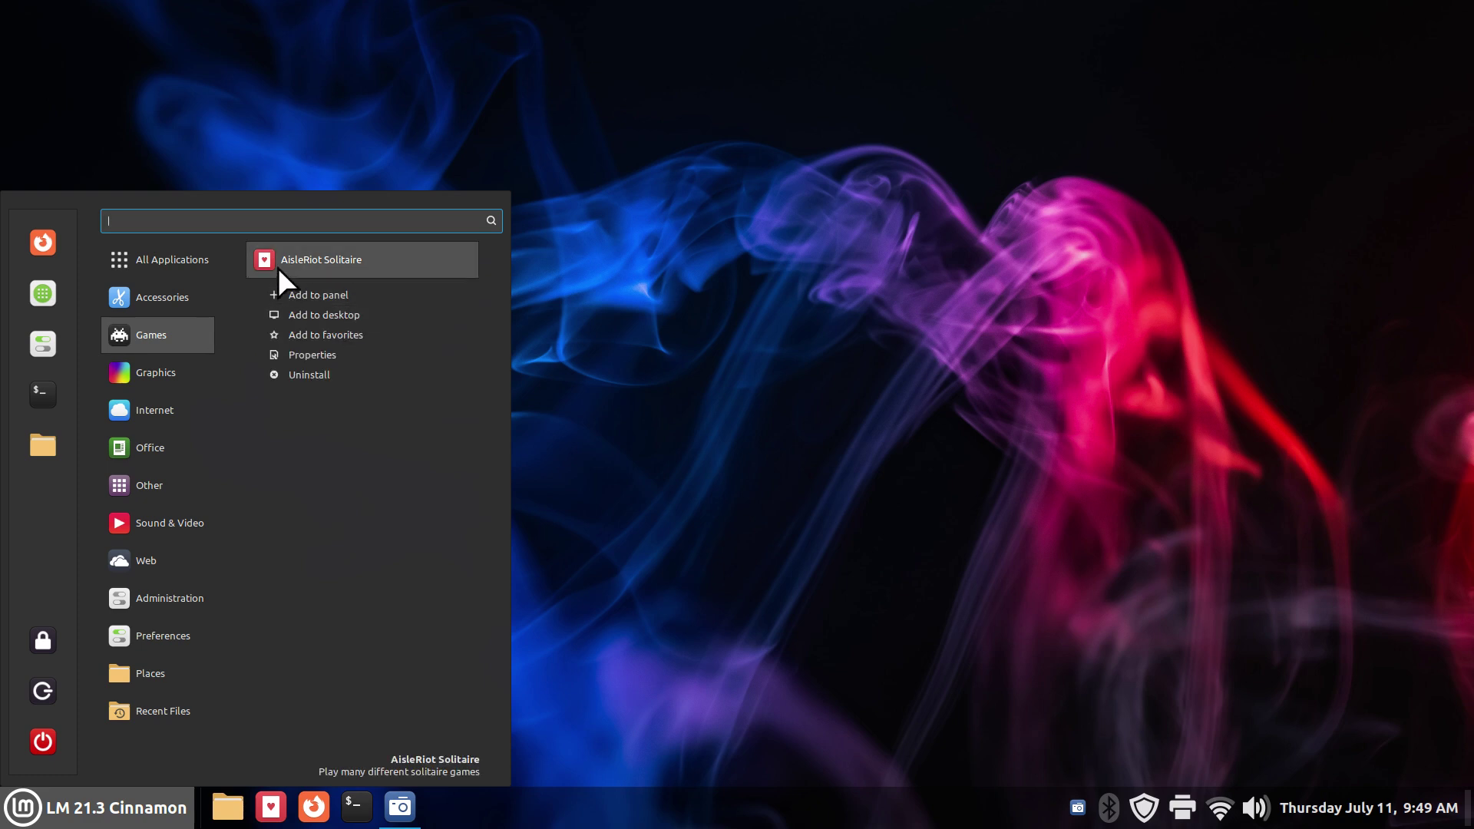
left_click_drag(278, 267, 275, 815)
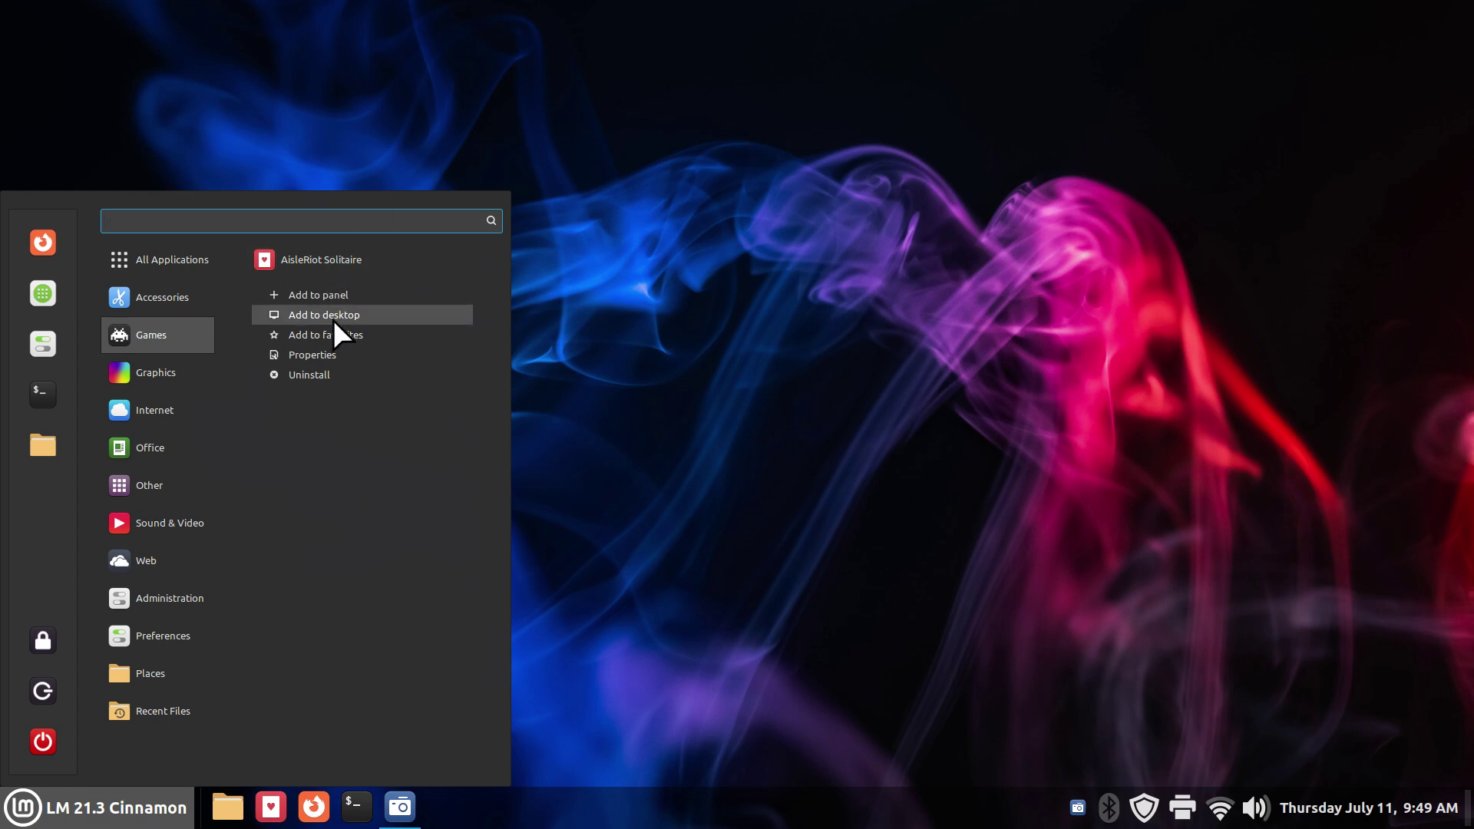
left_click(536, 546)
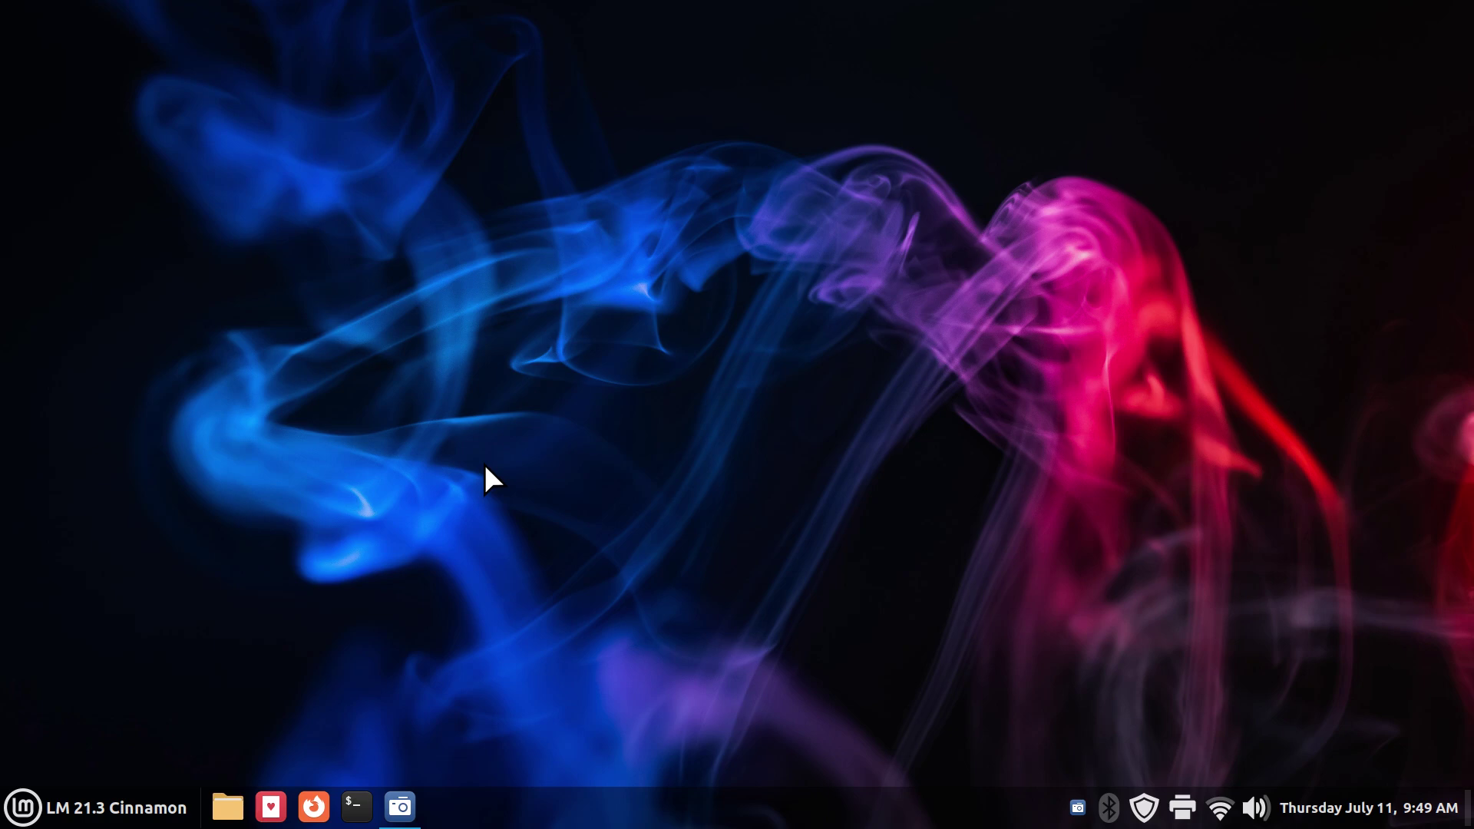
Step: Toggle the Expo workspace overview four times, each time returning to the Workspace 3 desktop
key("ctrl+alt+Up")
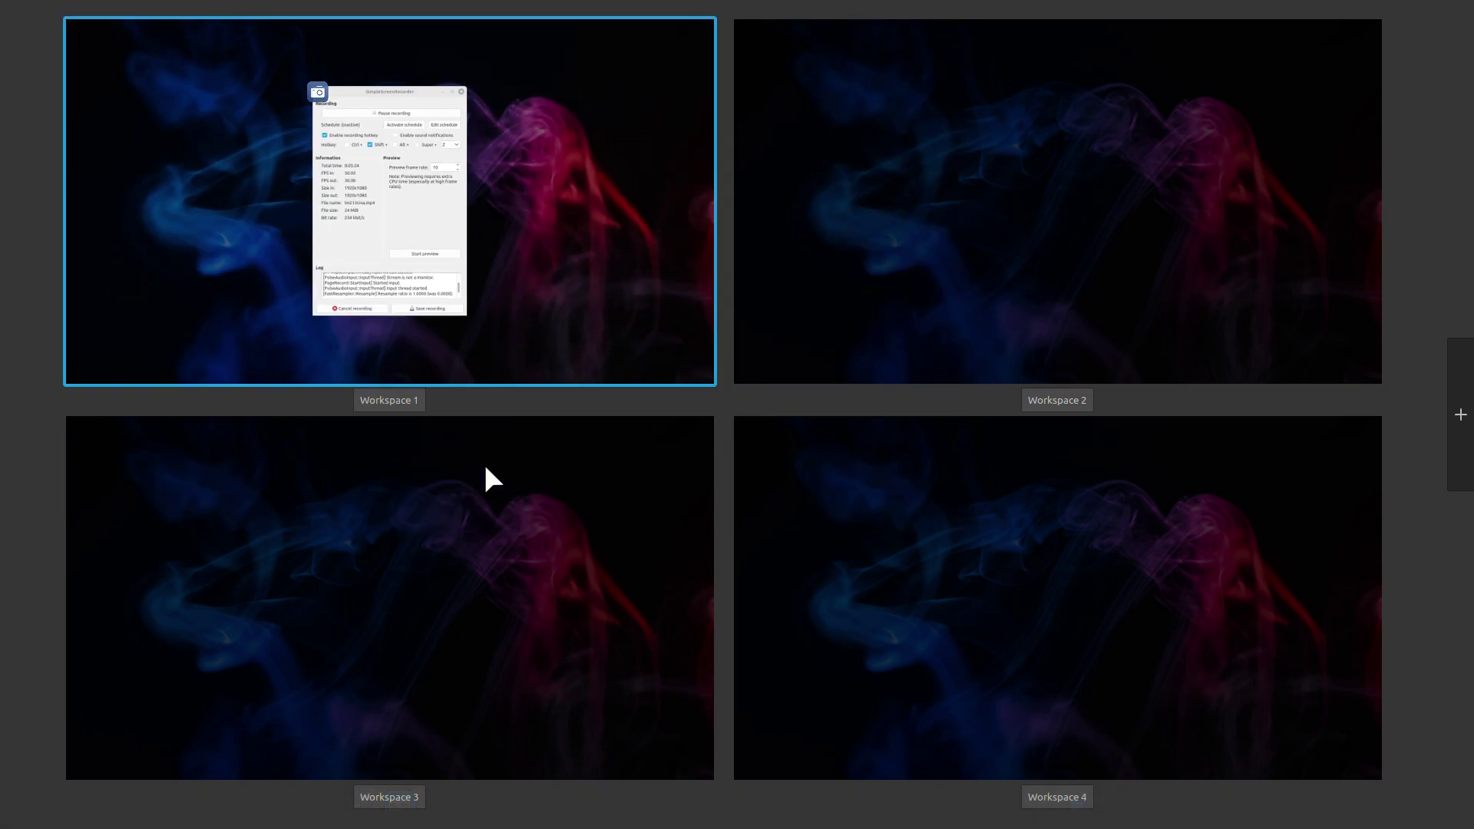
left_click(491, 476)
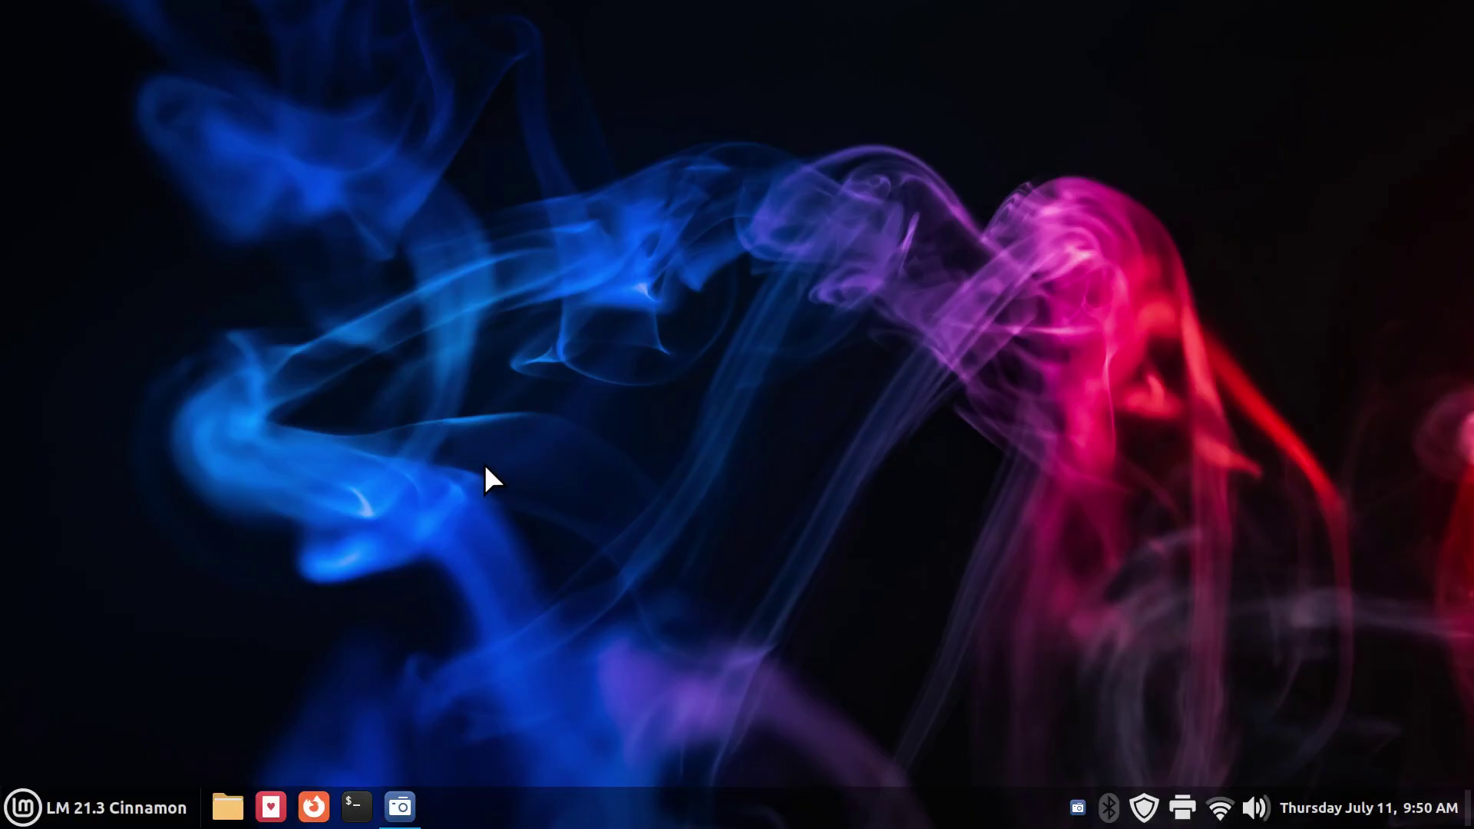
key("ctrl+alt+Up")
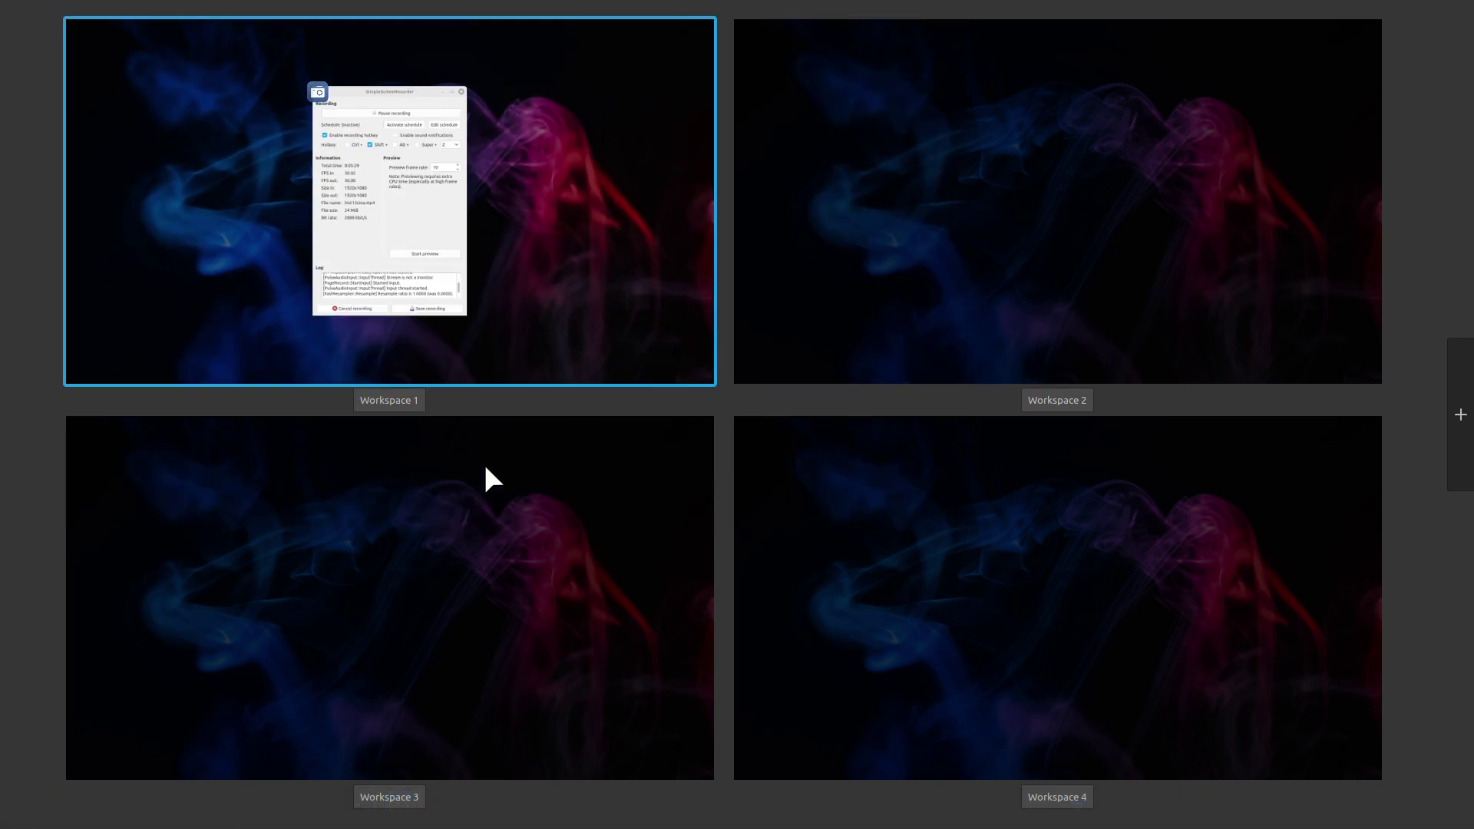
left_click(486, 468)
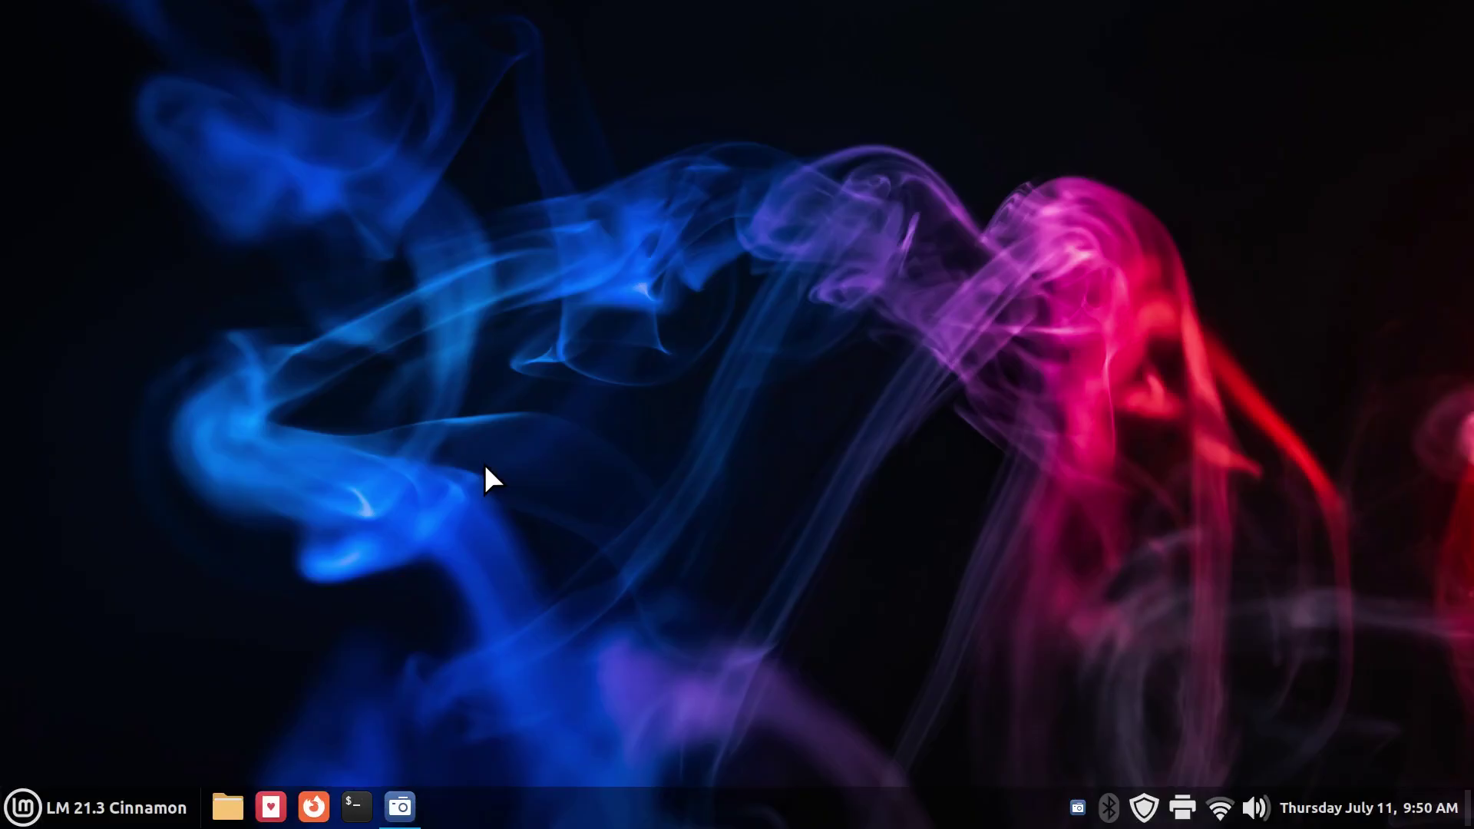
key("ctrl+alt+Up")
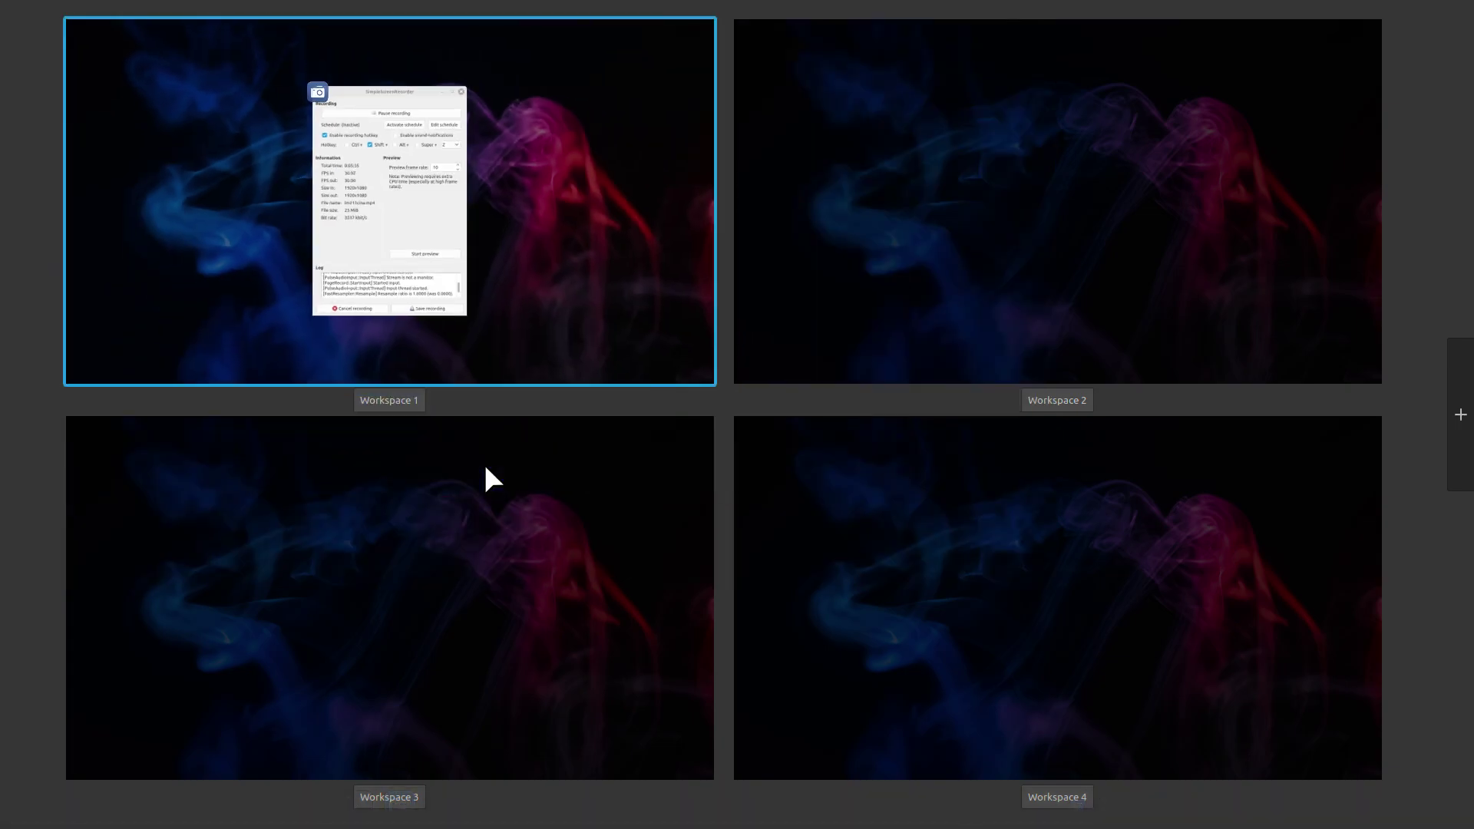
left_click(486, 468)
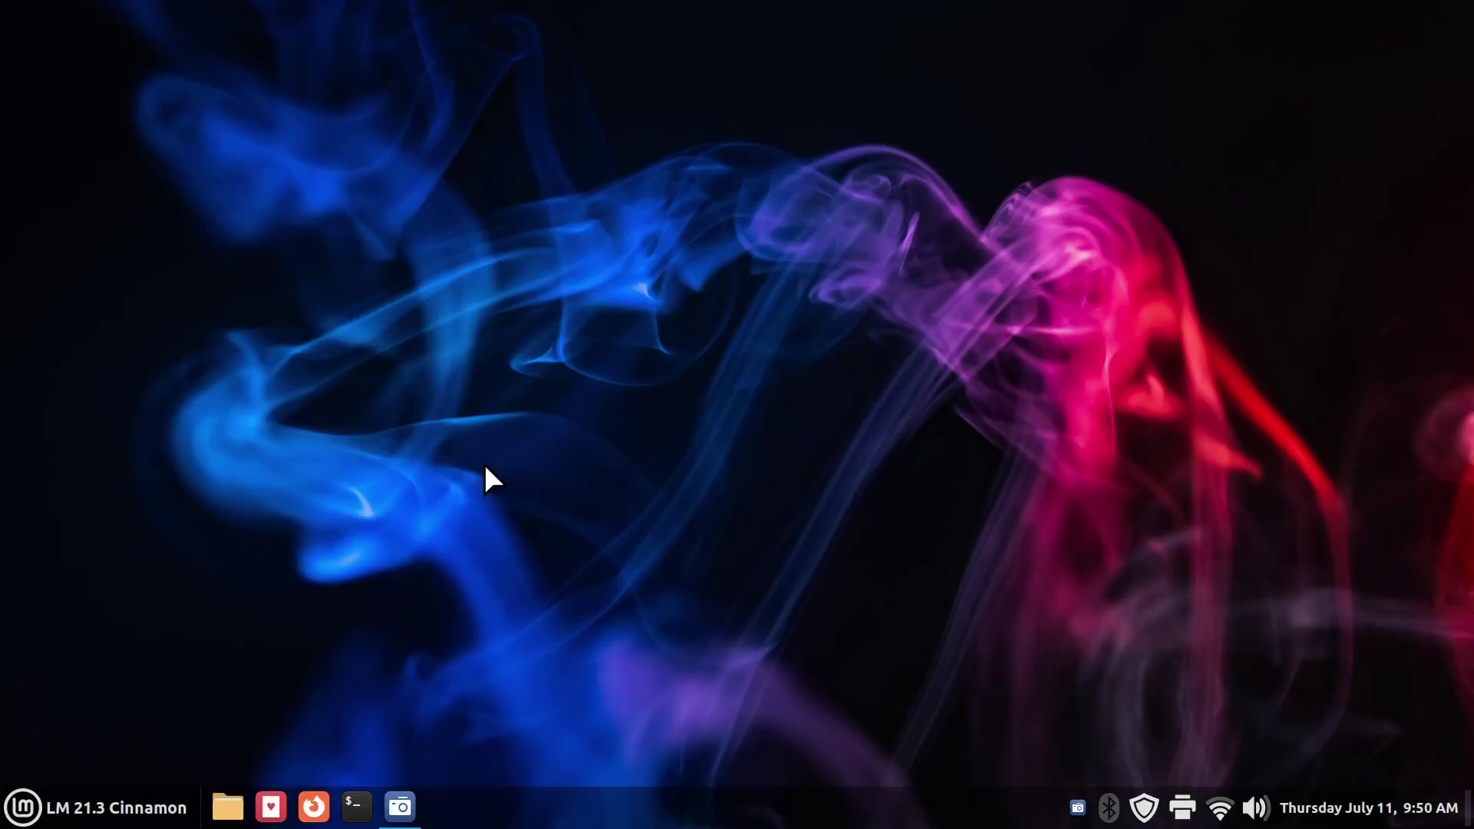
key("ctrl+alt+Up")
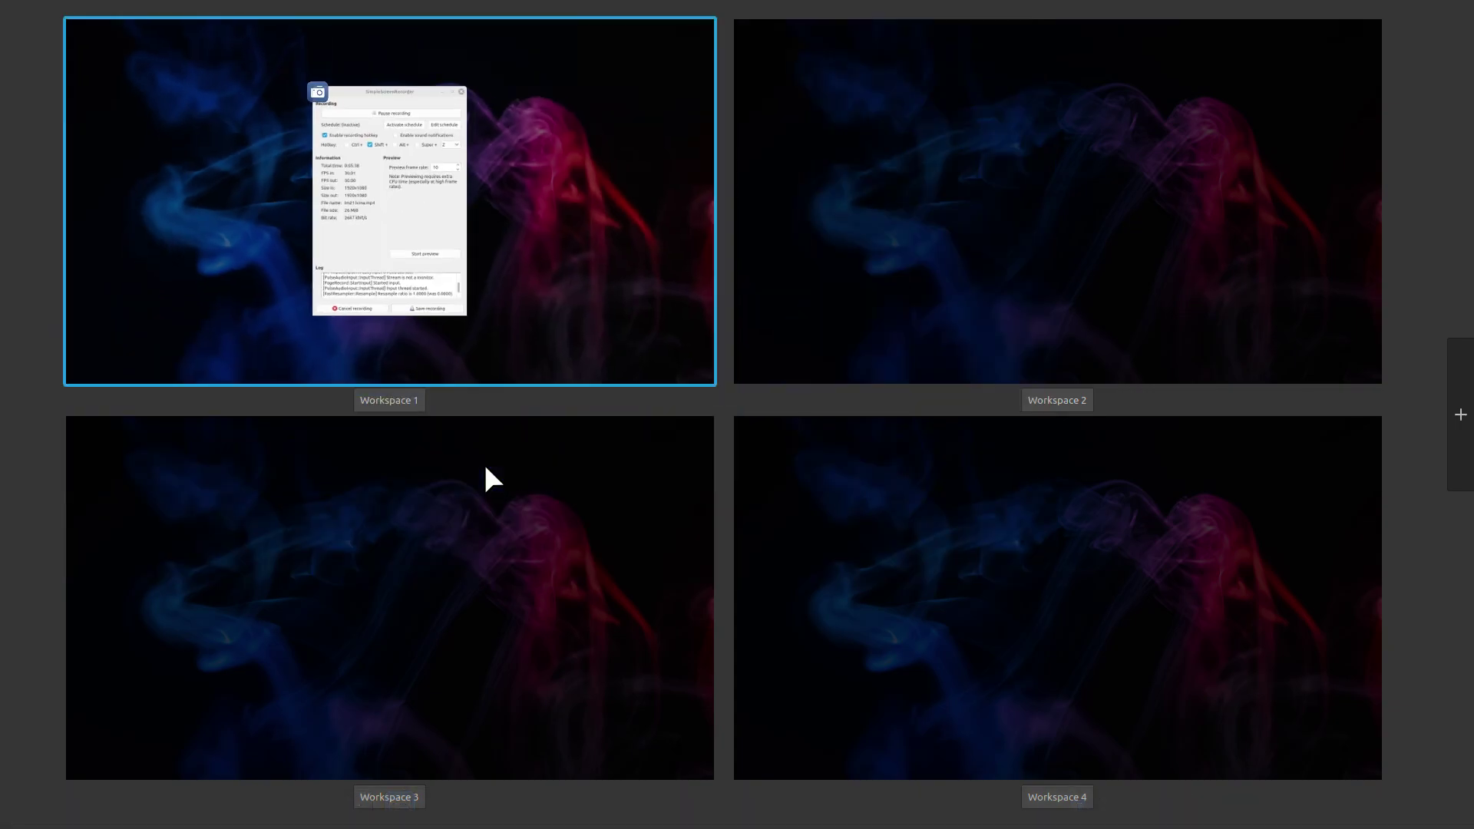
left_click(486, 467)
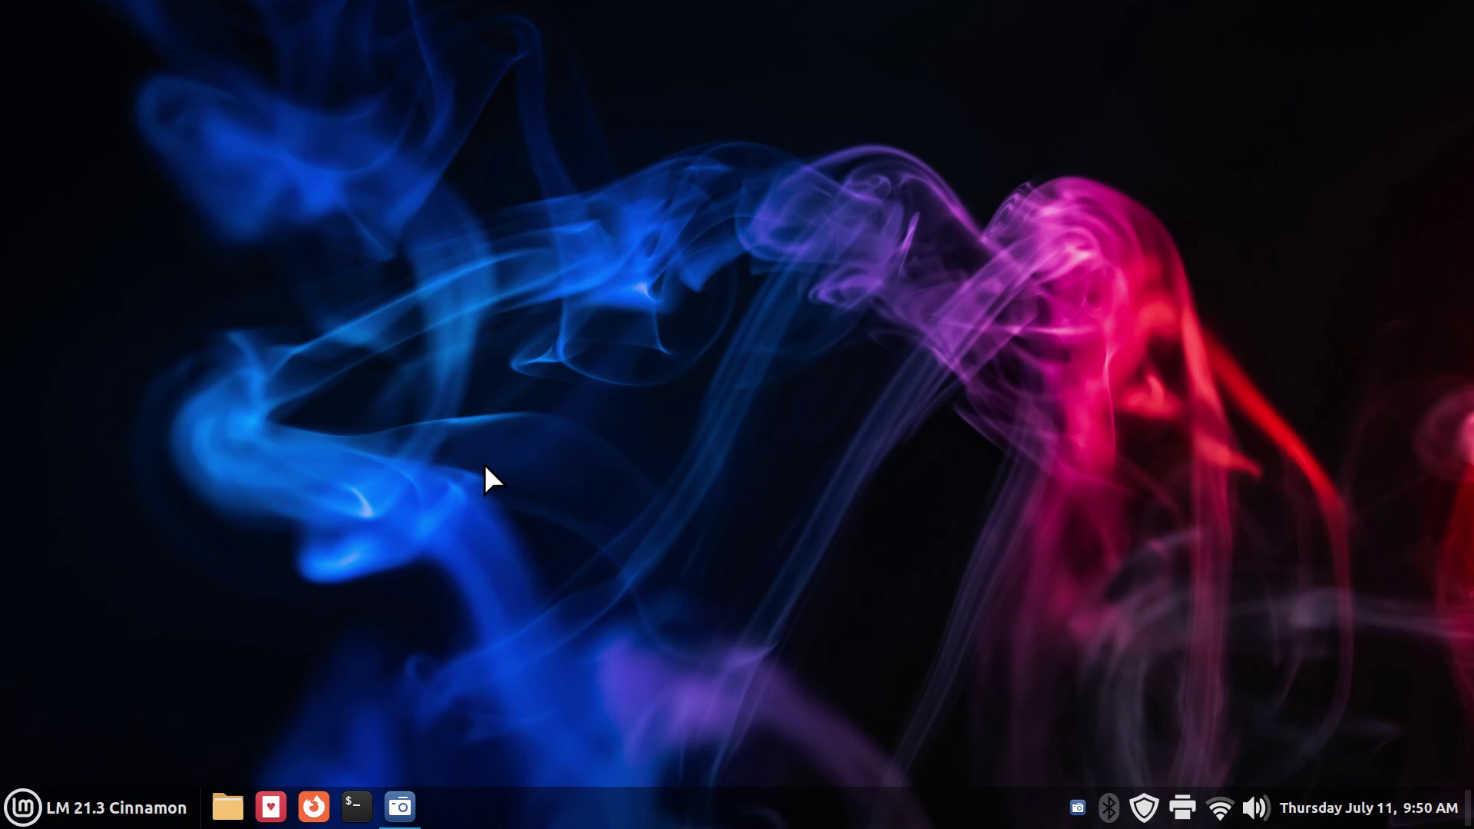
key("ctrl+F1")
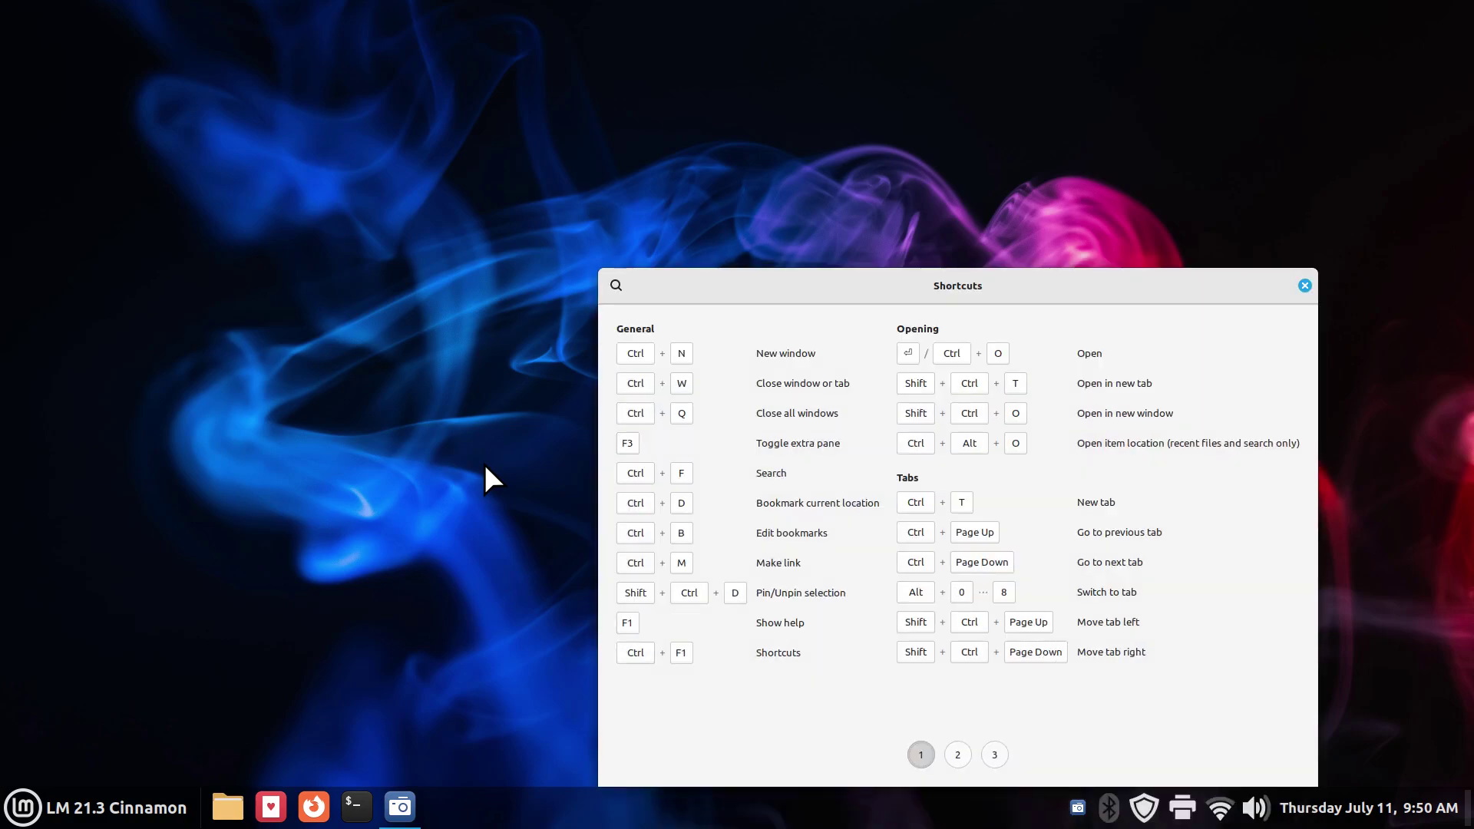
left_click_drag(897, 286, 719, 145)
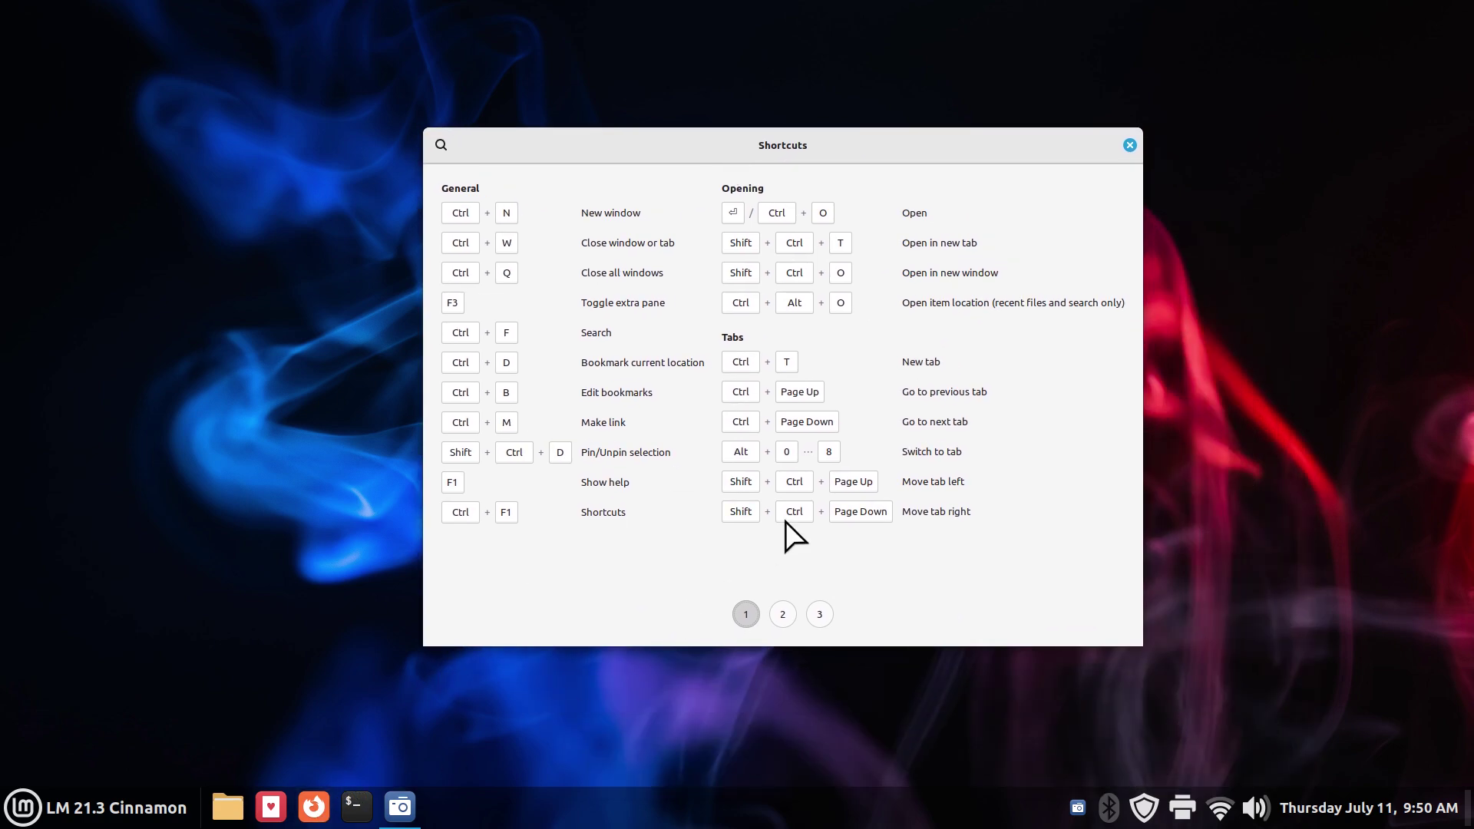
left_click(819, 614)
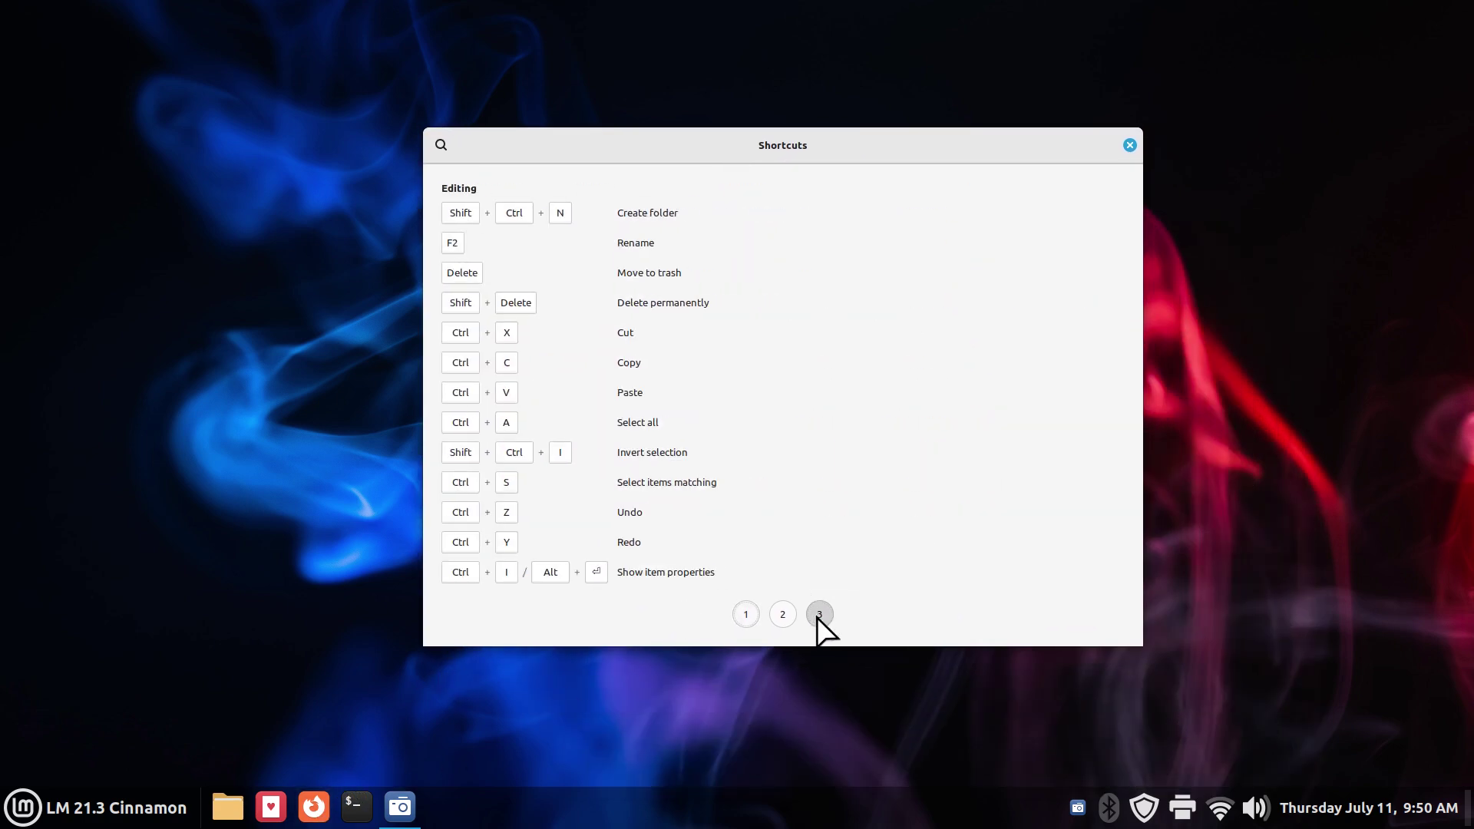
left_click(782, 615)
left_click(751, 613)
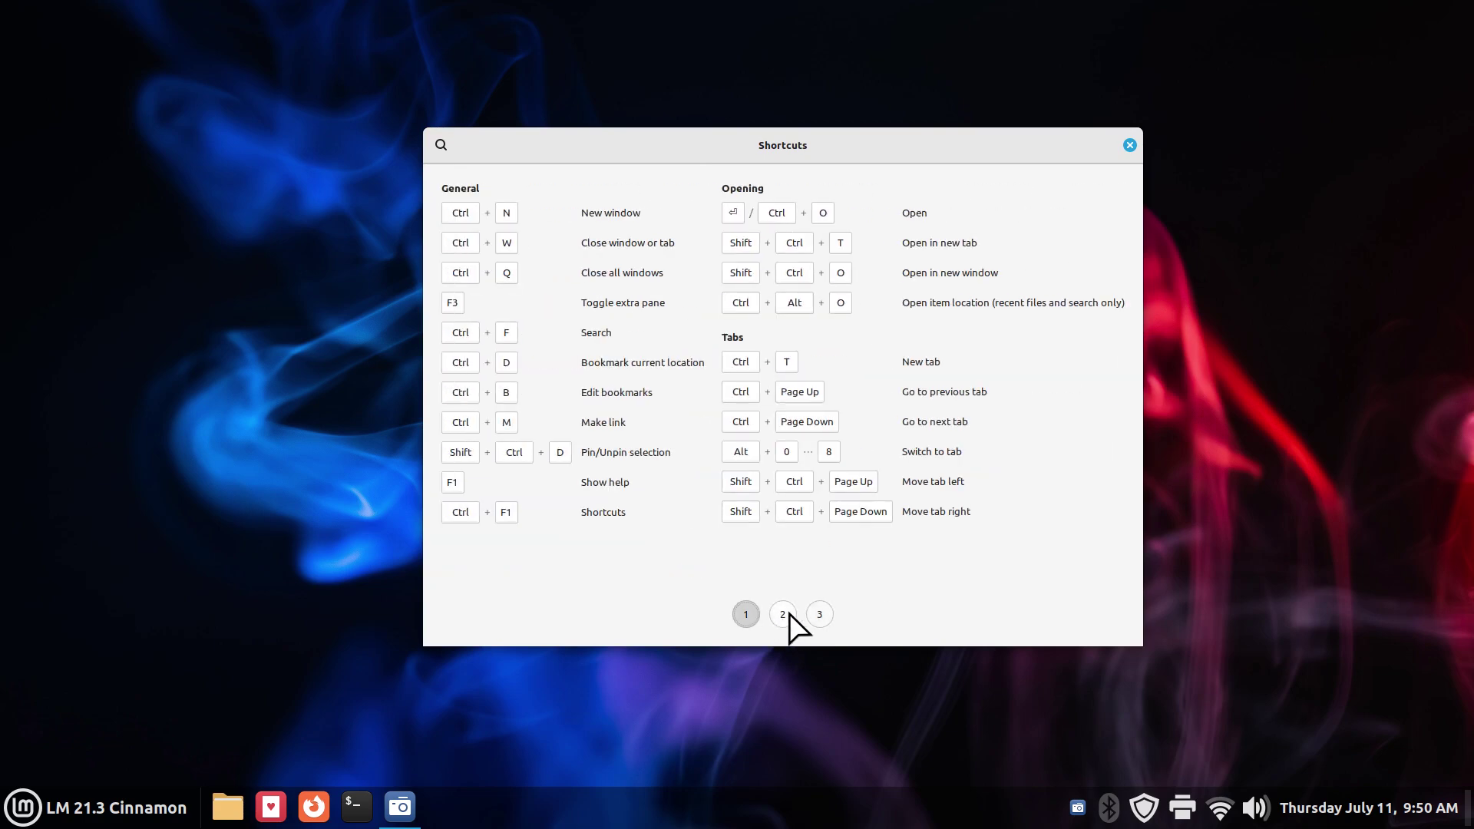
left_click(822, 618)
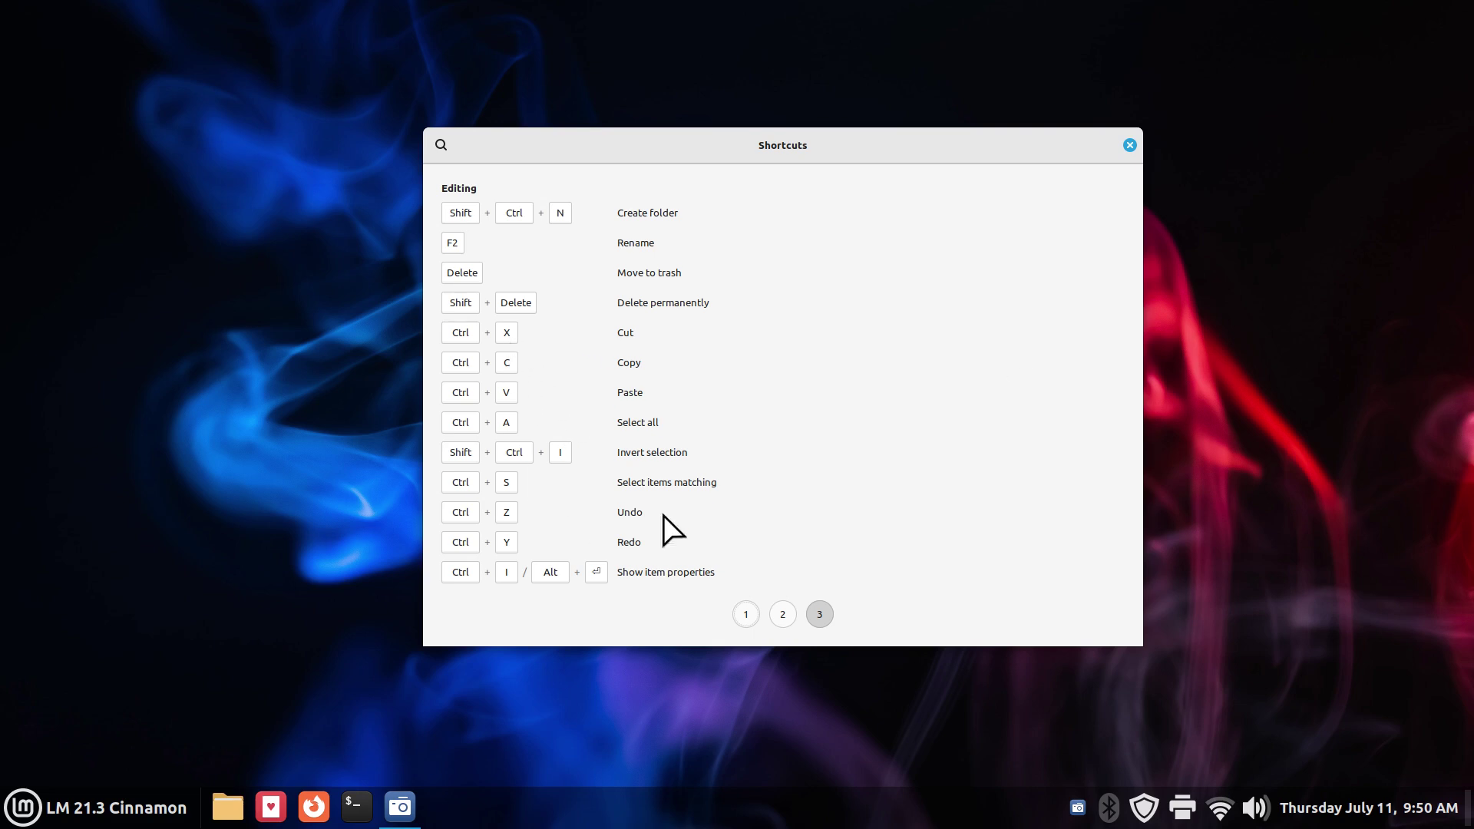
left_click(1130, 145)
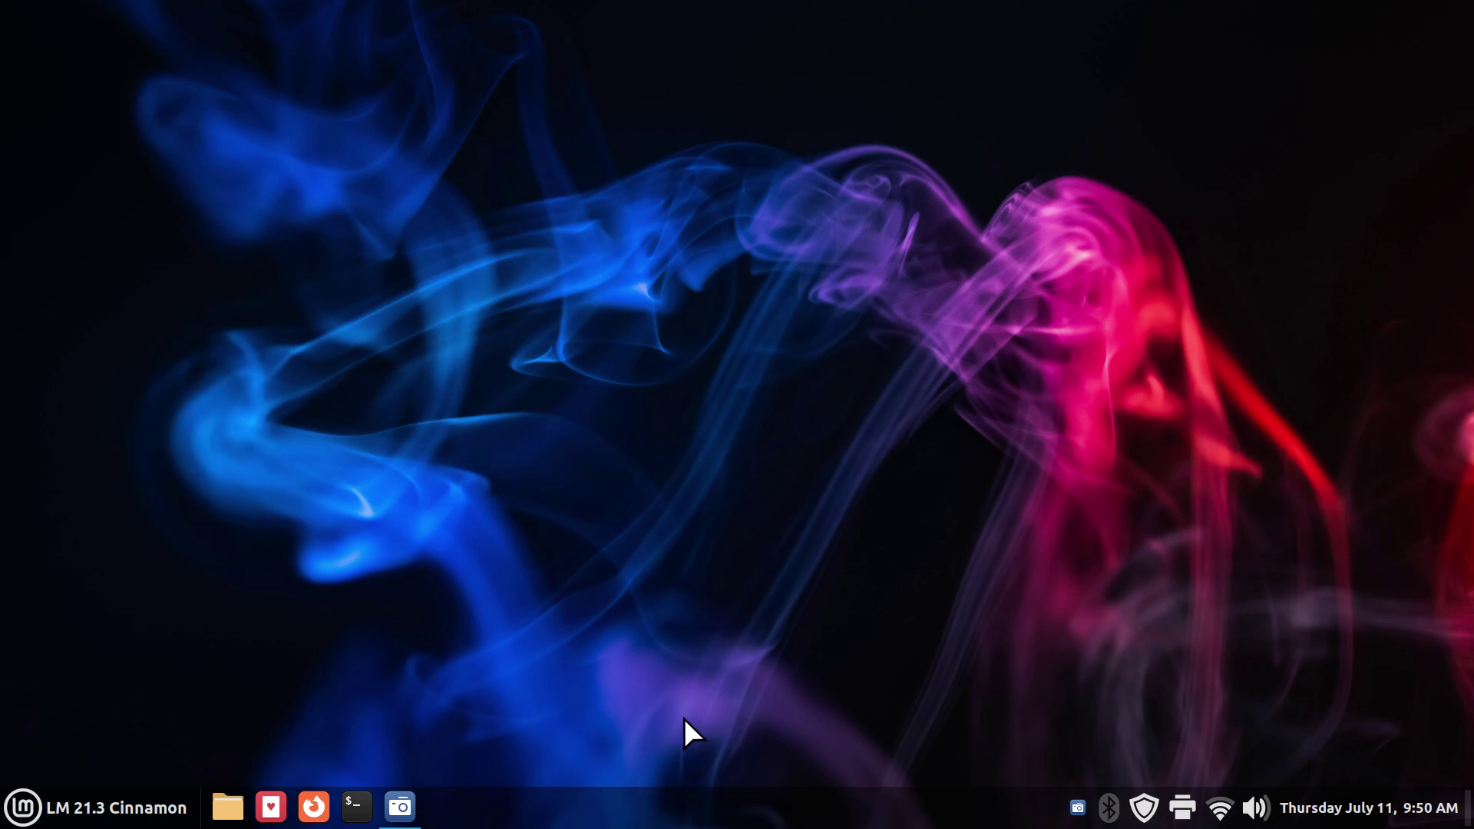
Step: Bring up the shut-down prompt from the menu's power button, then dismiss it
left_click(23, 806)
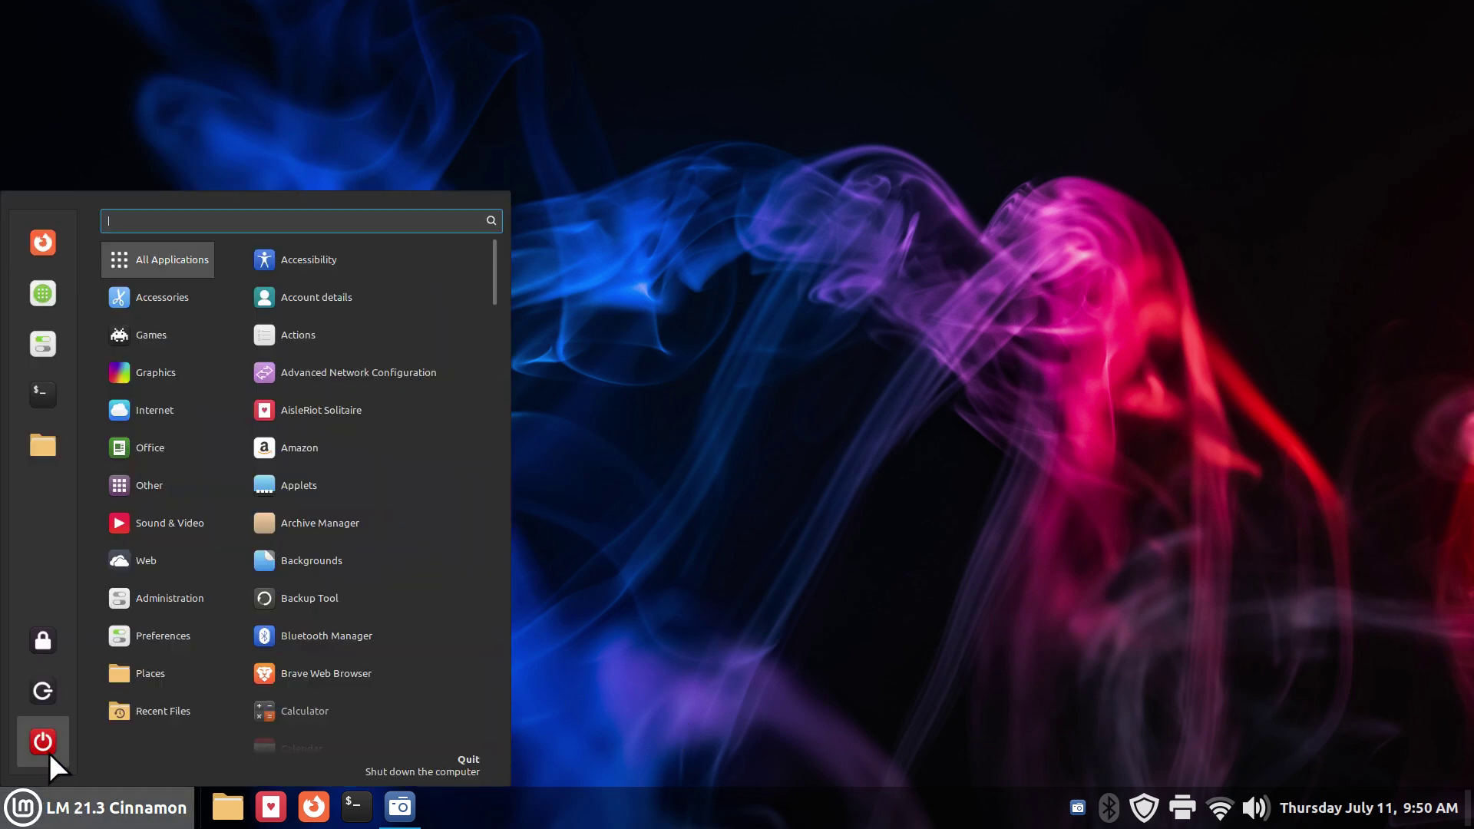
left_click(44, 743)
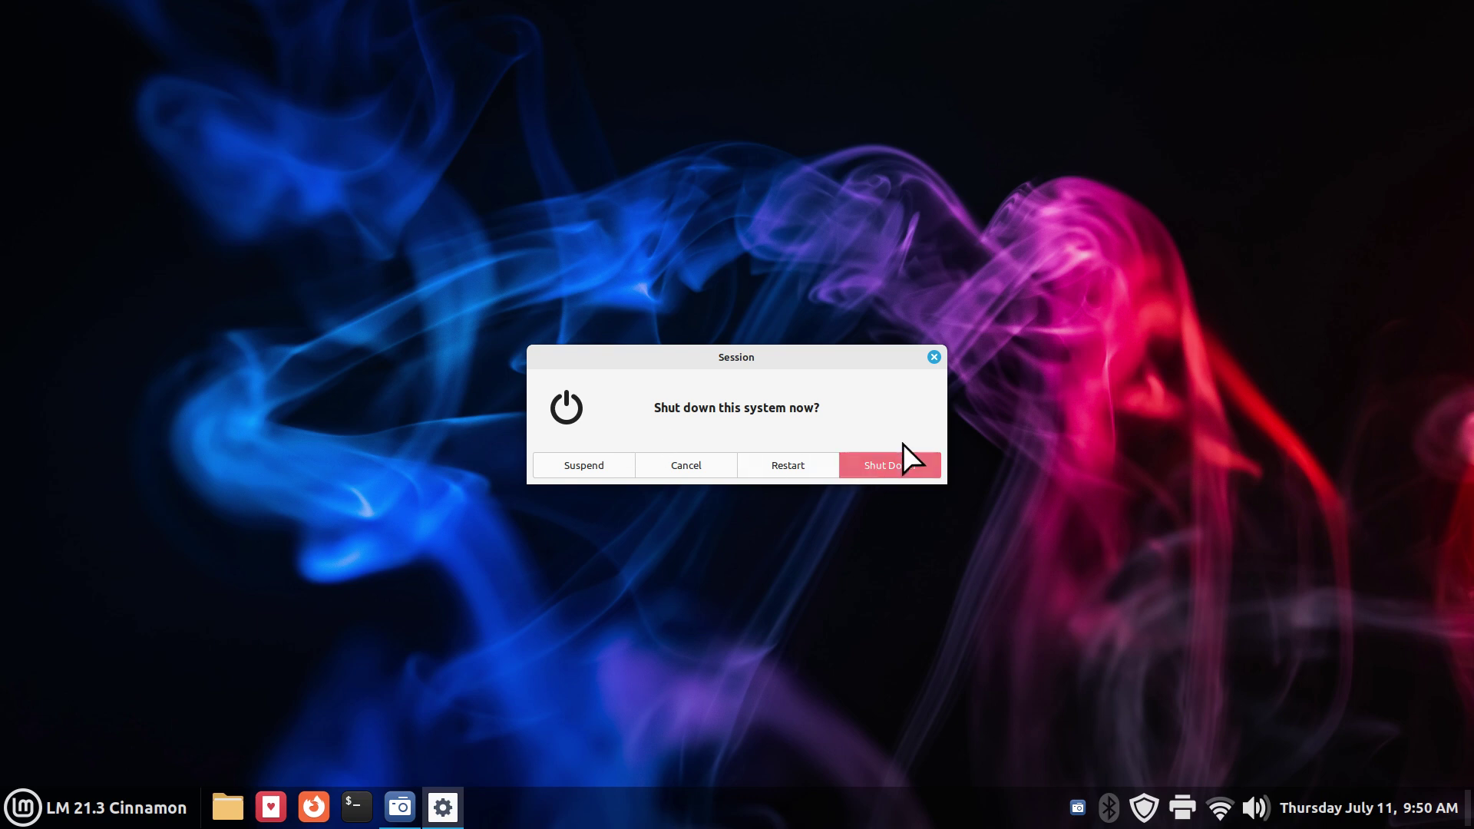
left_click(936, 357)
Step: Launch System Settings from the menu's favourites
left_click(14, 811)
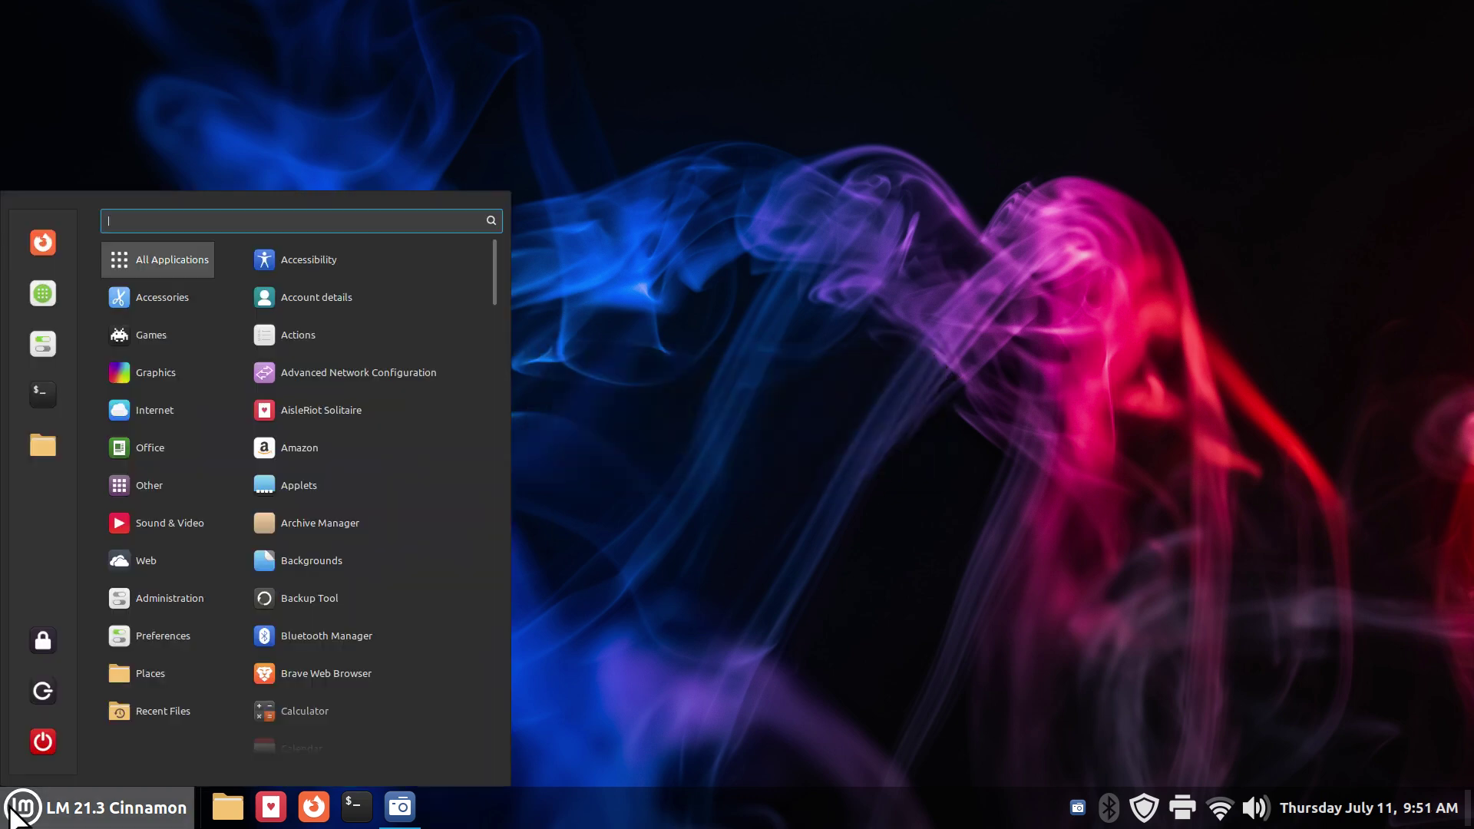
left_click(813, 562)
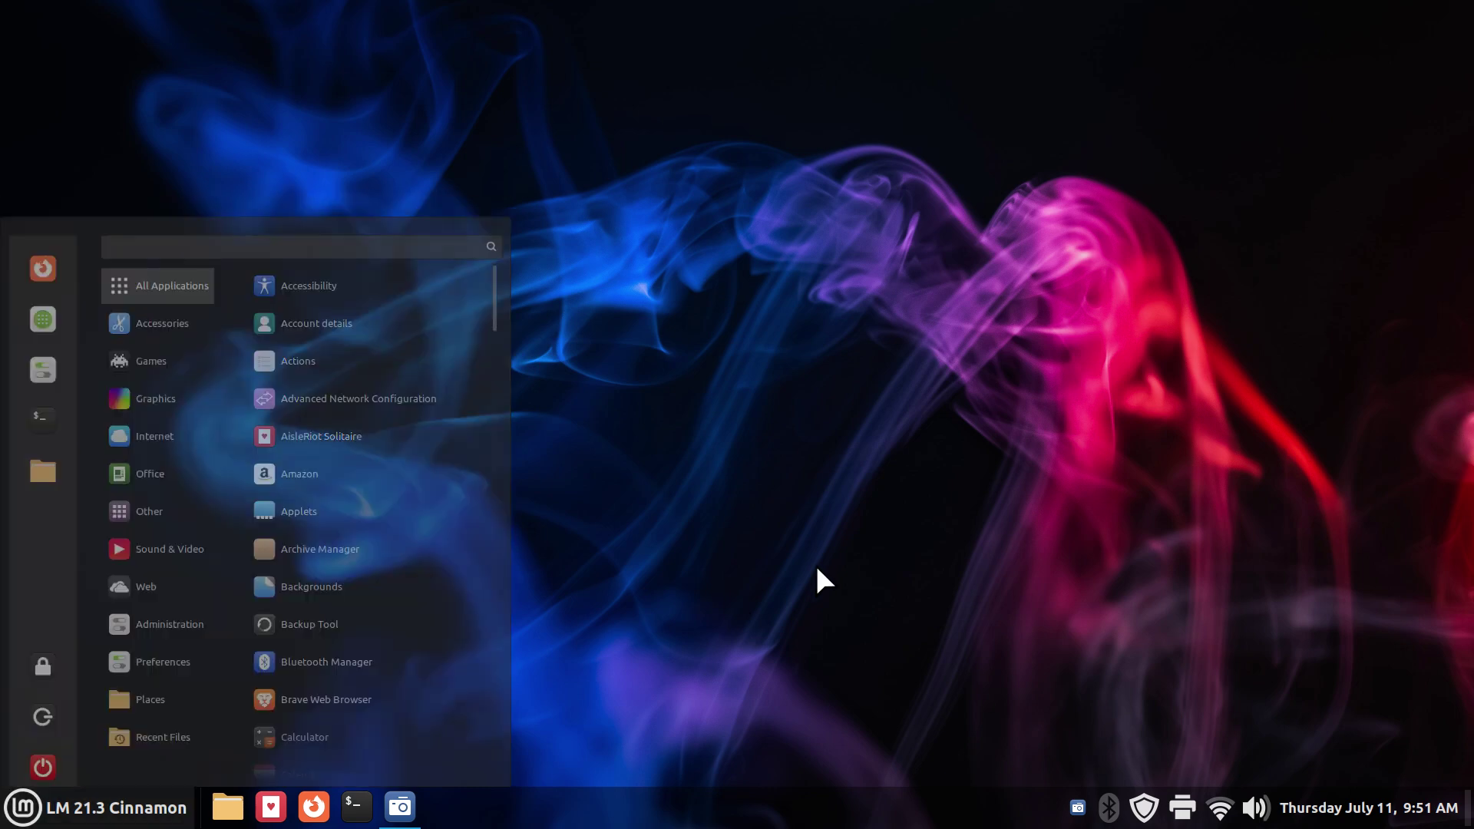
left_click(21, 802)
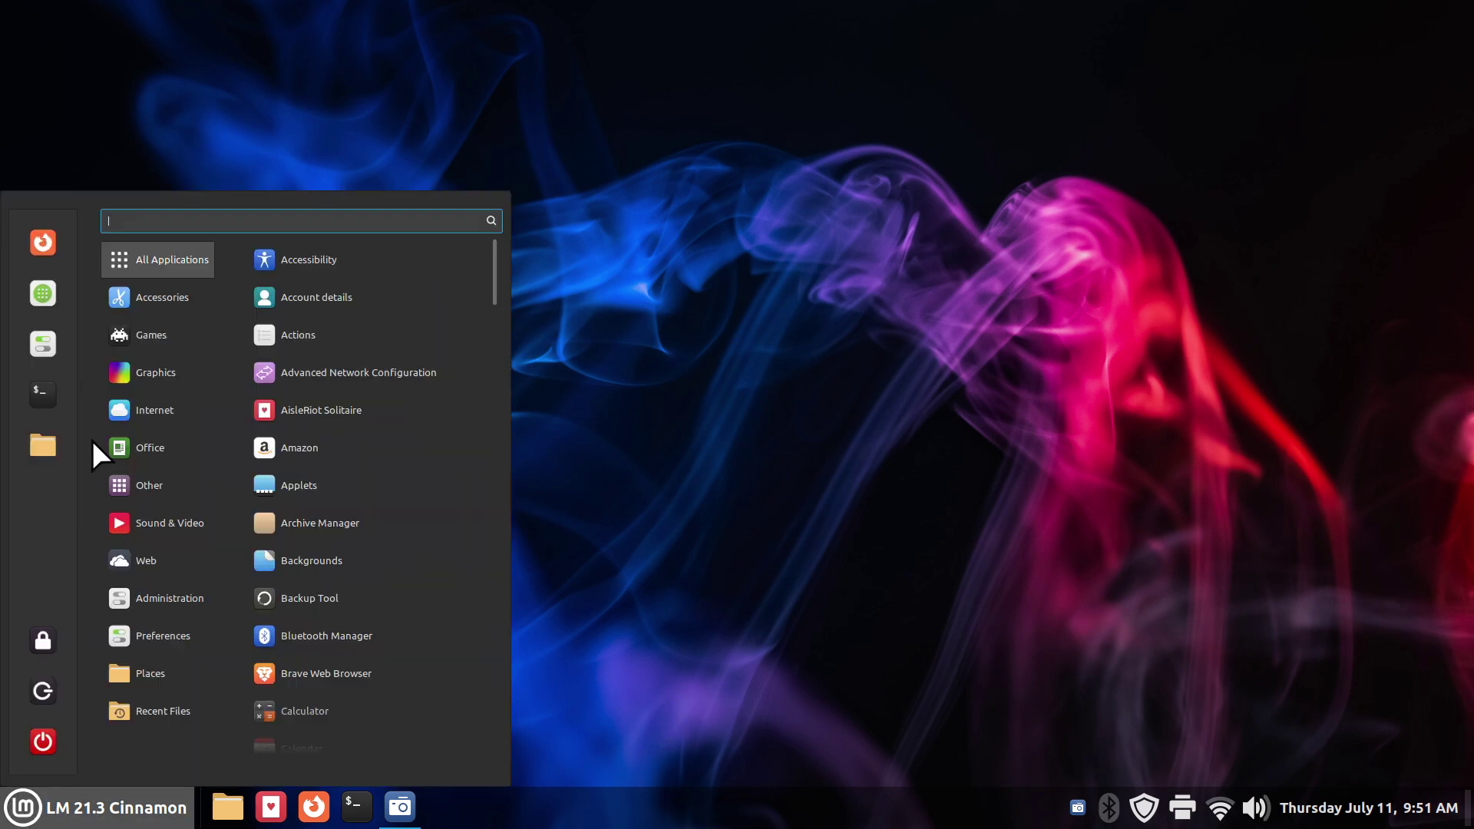
left_click(43, 346)
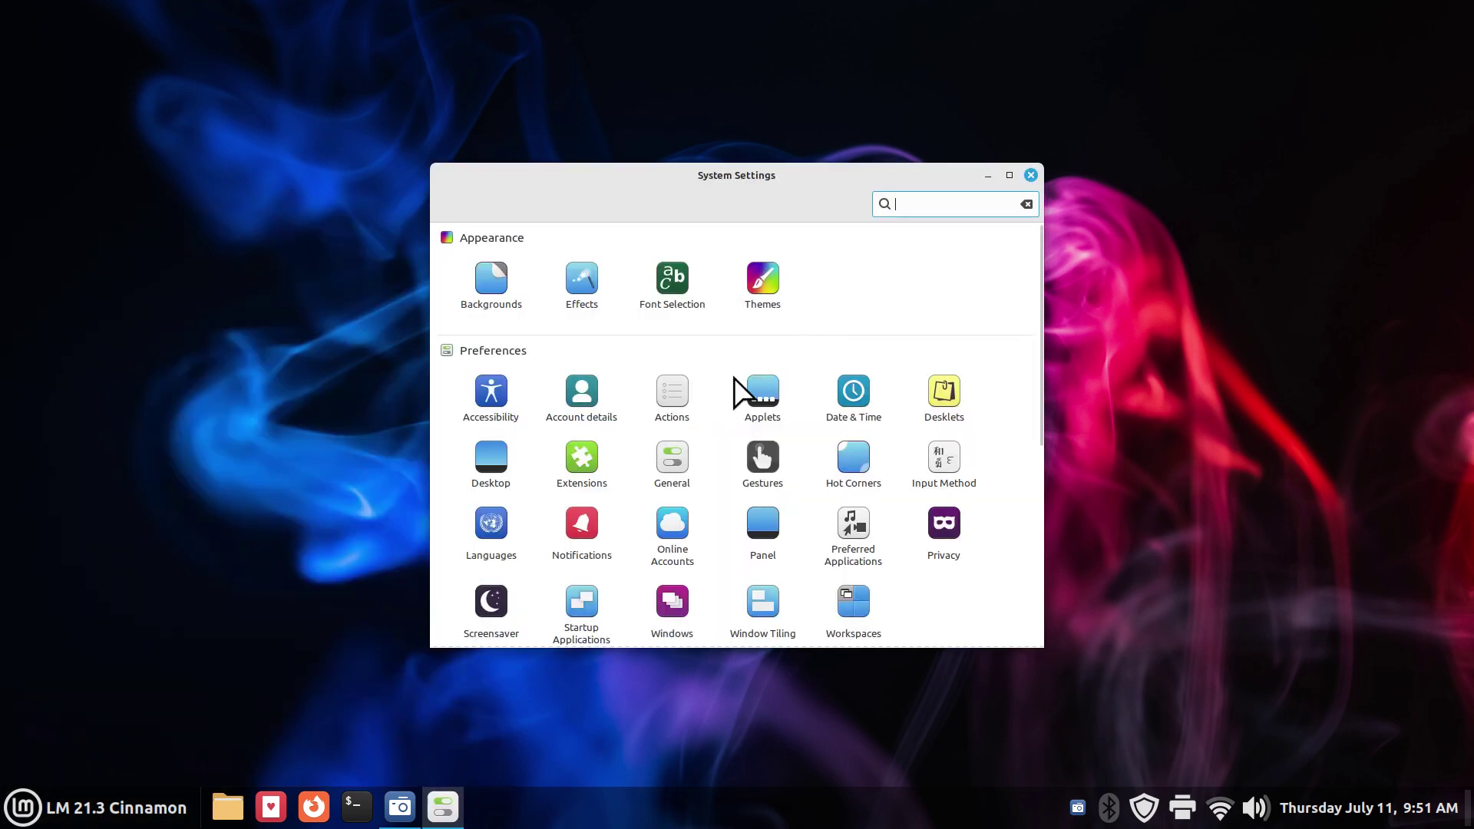
Step: Open the General settings page and inspect the panel's troubleshooting context menu
left_click(670, 454)
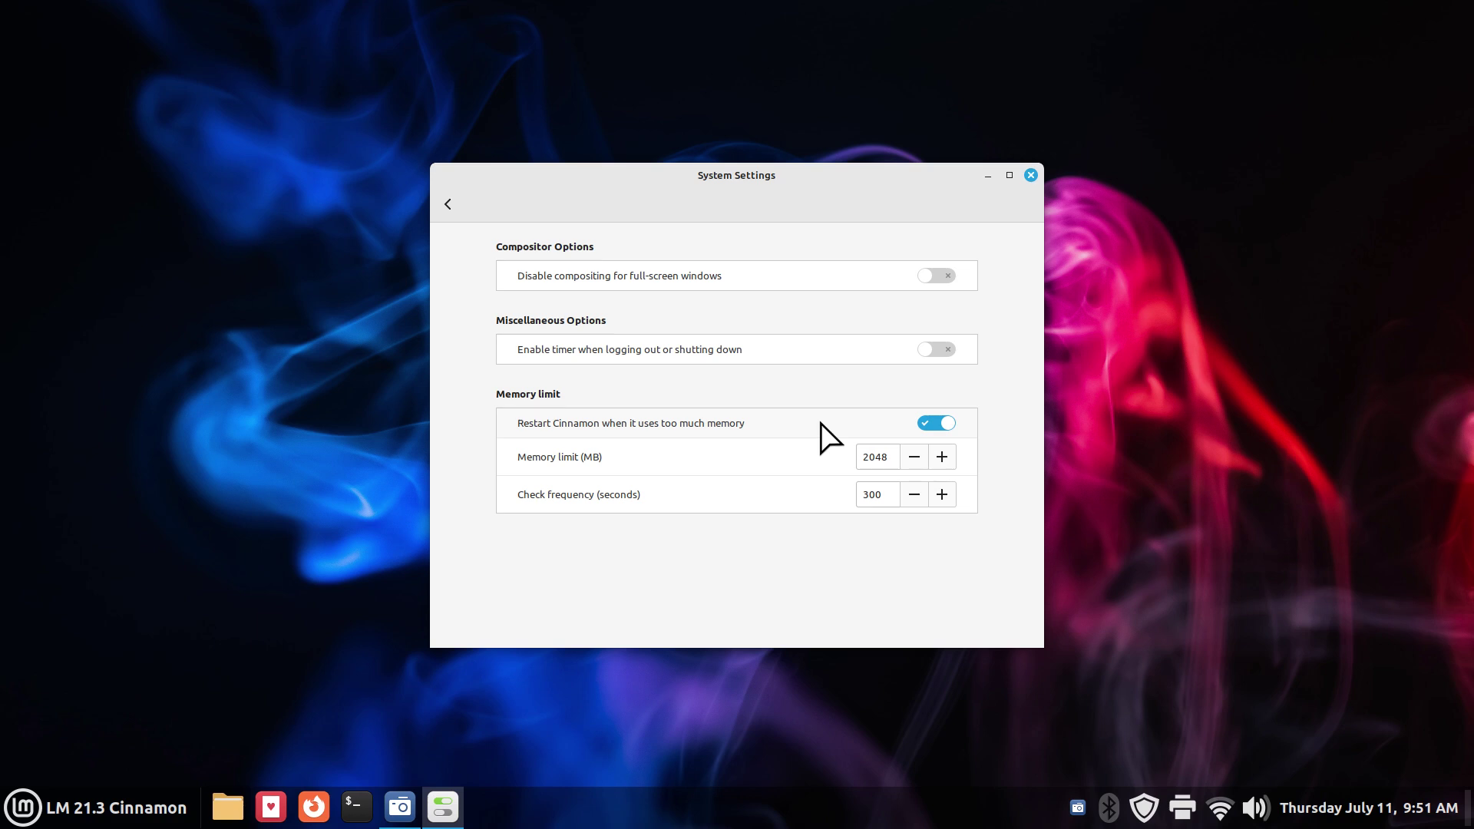
right_click(675, 806)
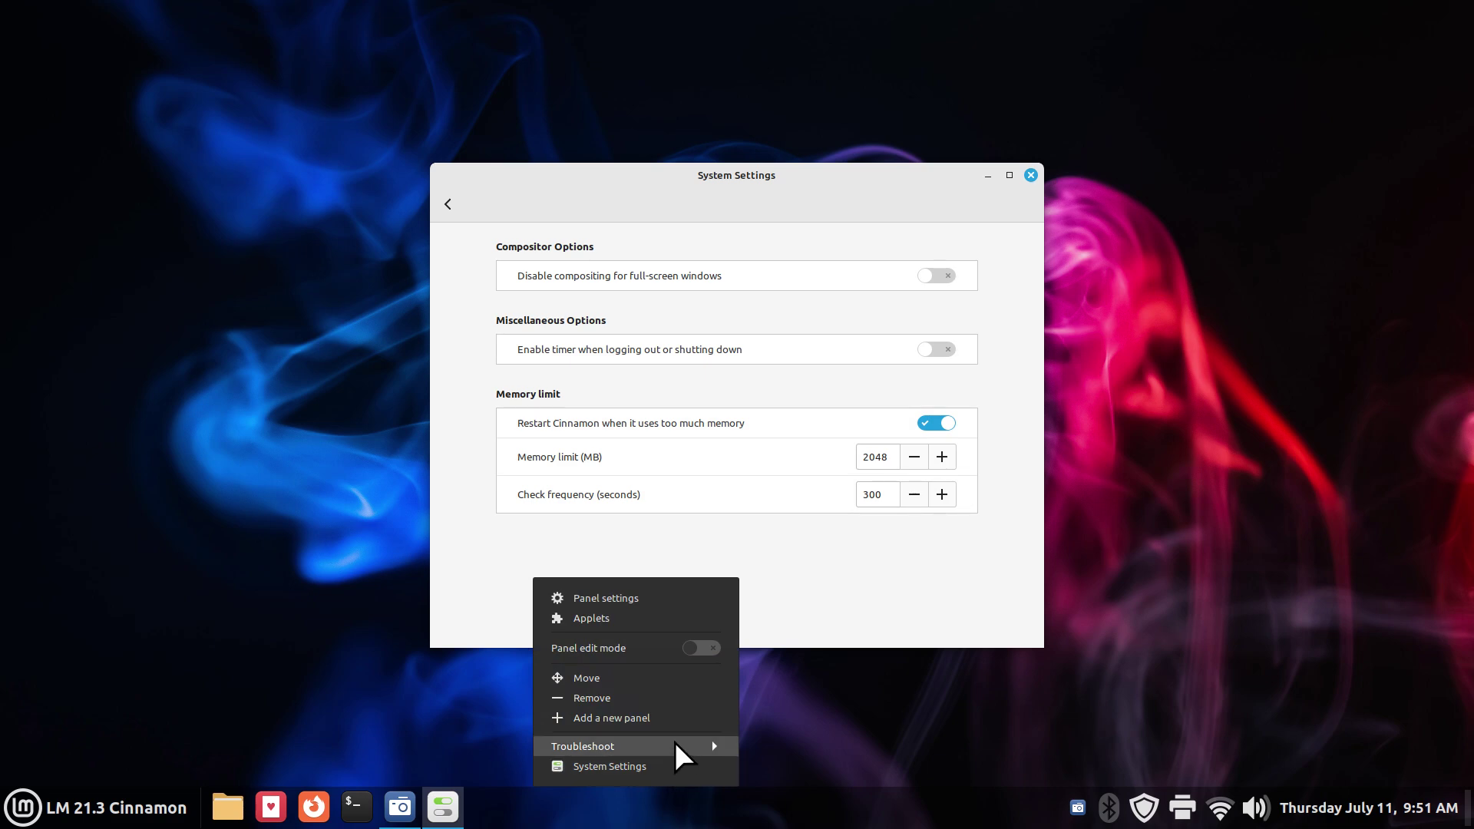
left_click(675, 744)
left_click(816, 618)
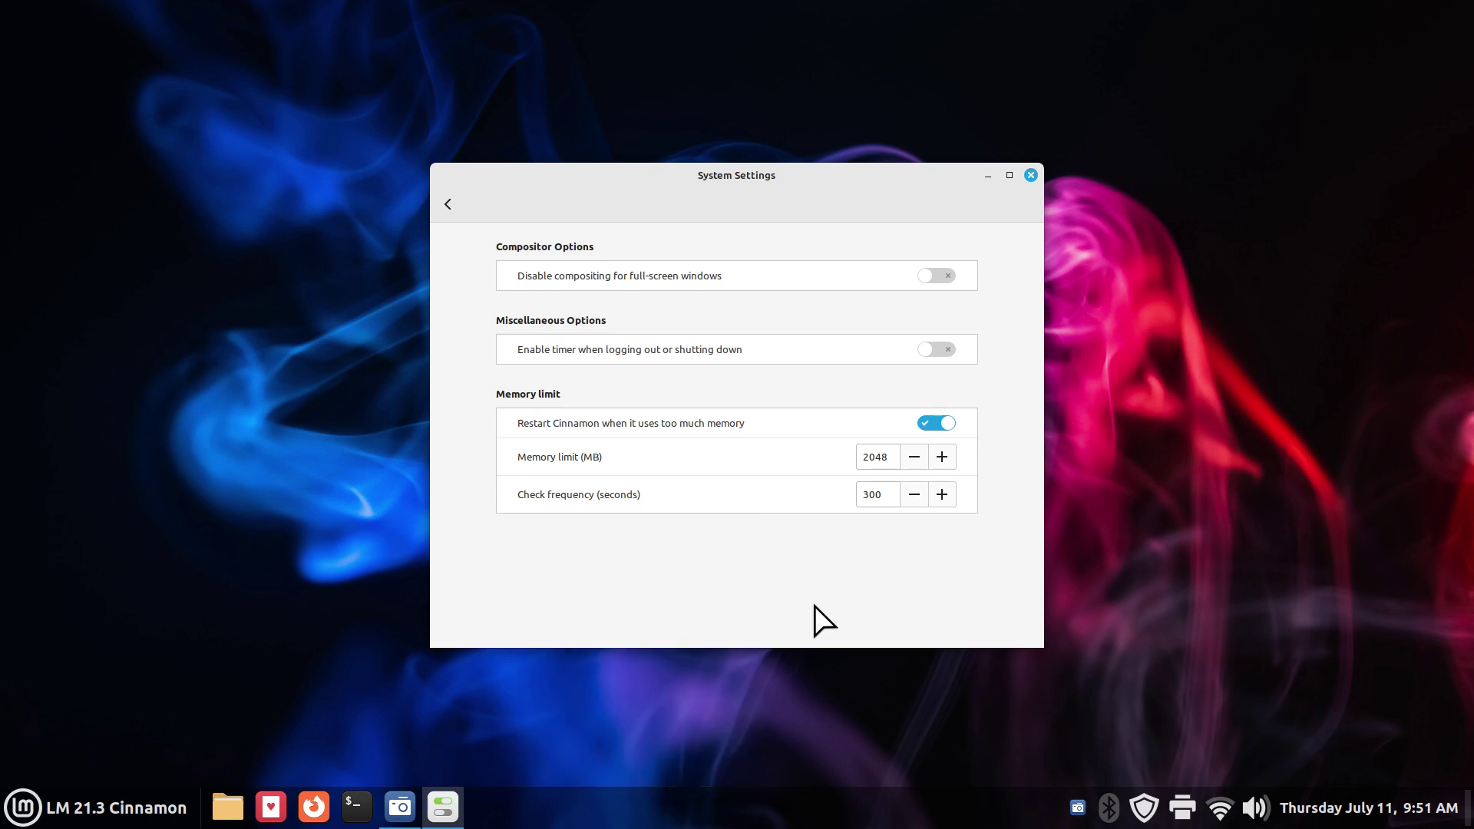
Step: Check that the shut-down prompt appears without a countdown, then dismiss it
left_click(23, 807)
left_click(43, 741)
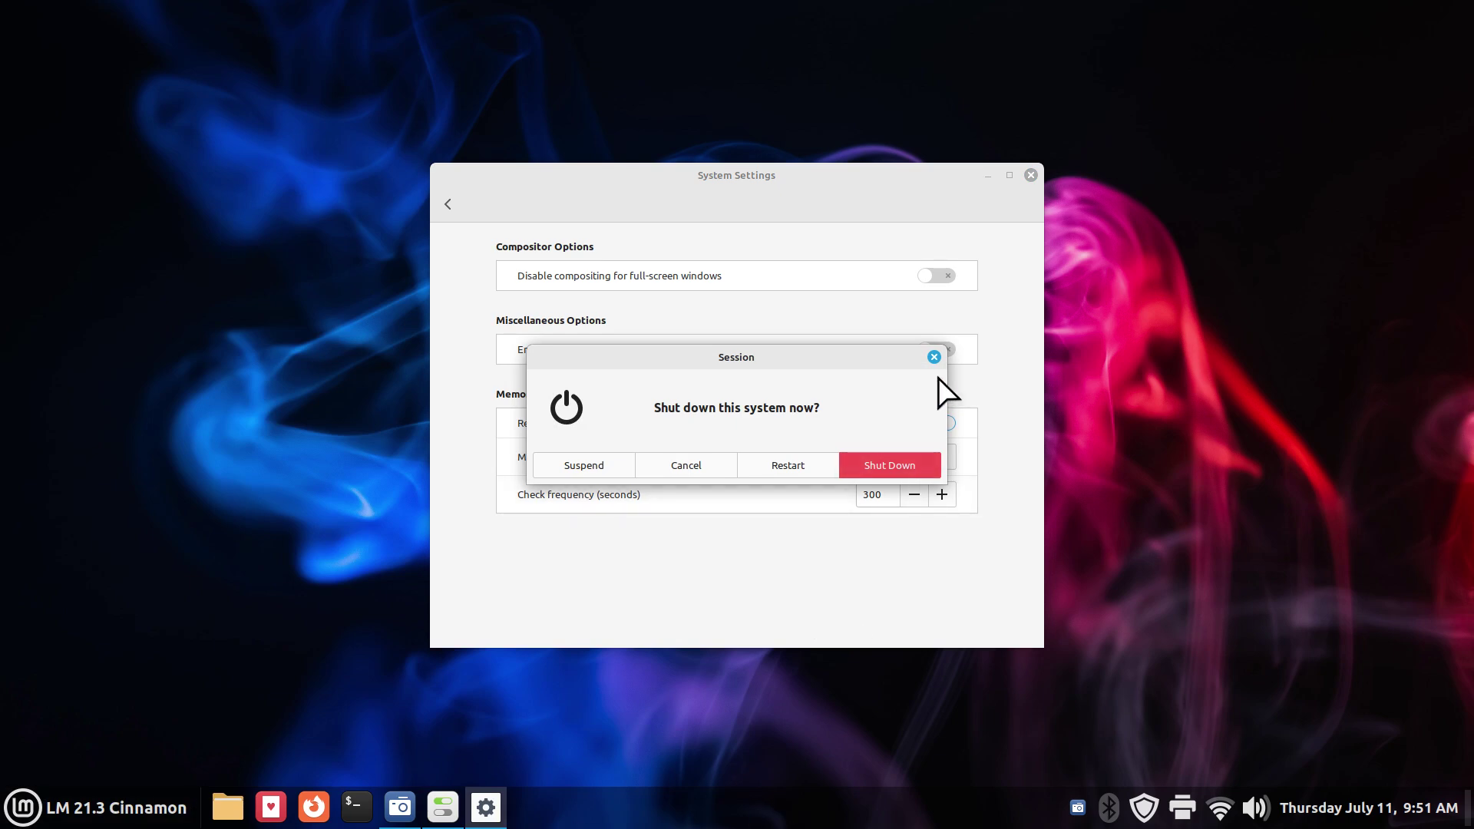
left_click(933, 358)
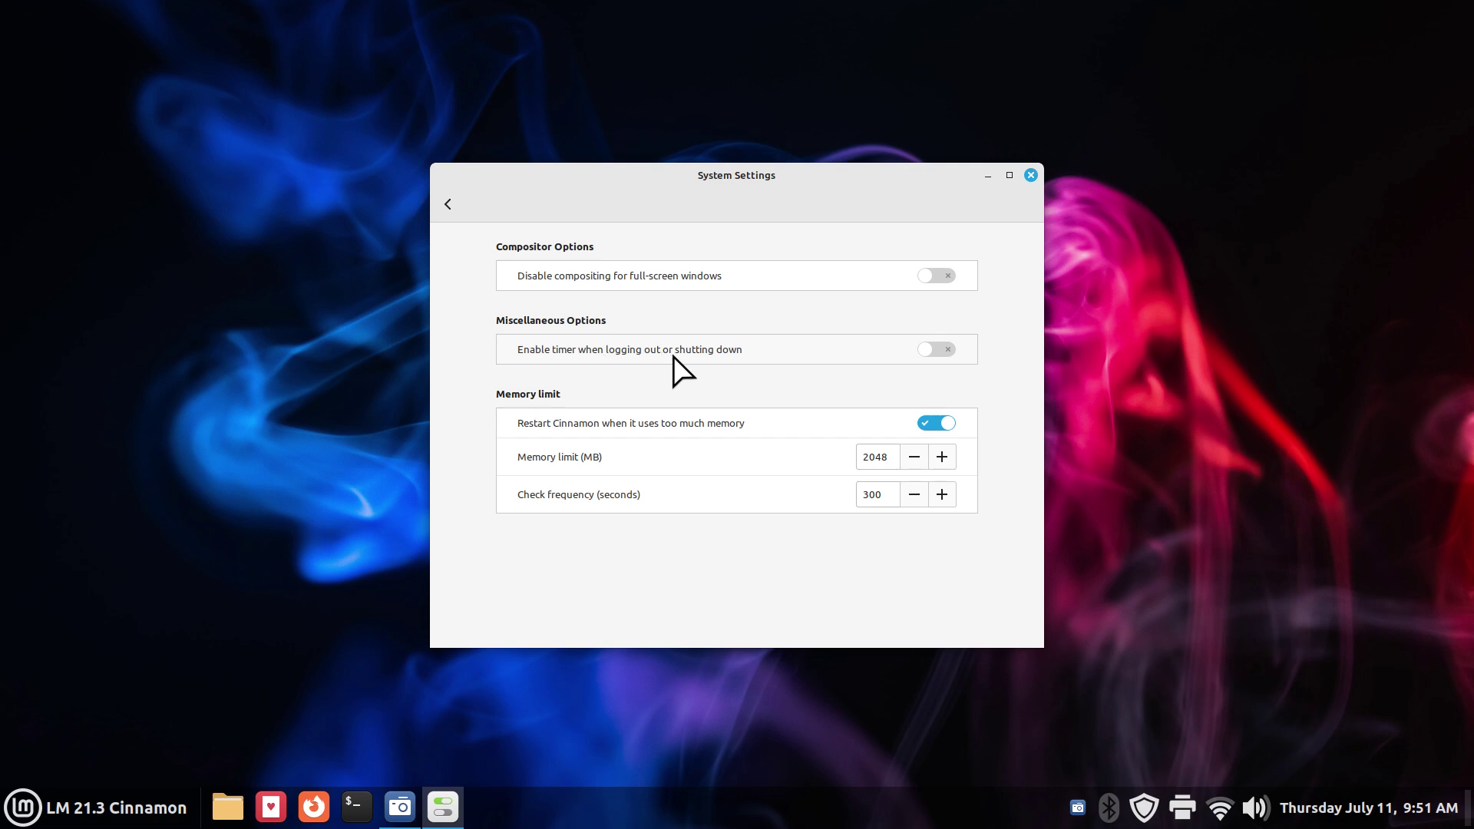
Step: Enable the logout/shutdown timer with a 17-second delay and close System Settings
left_click(945, 352)
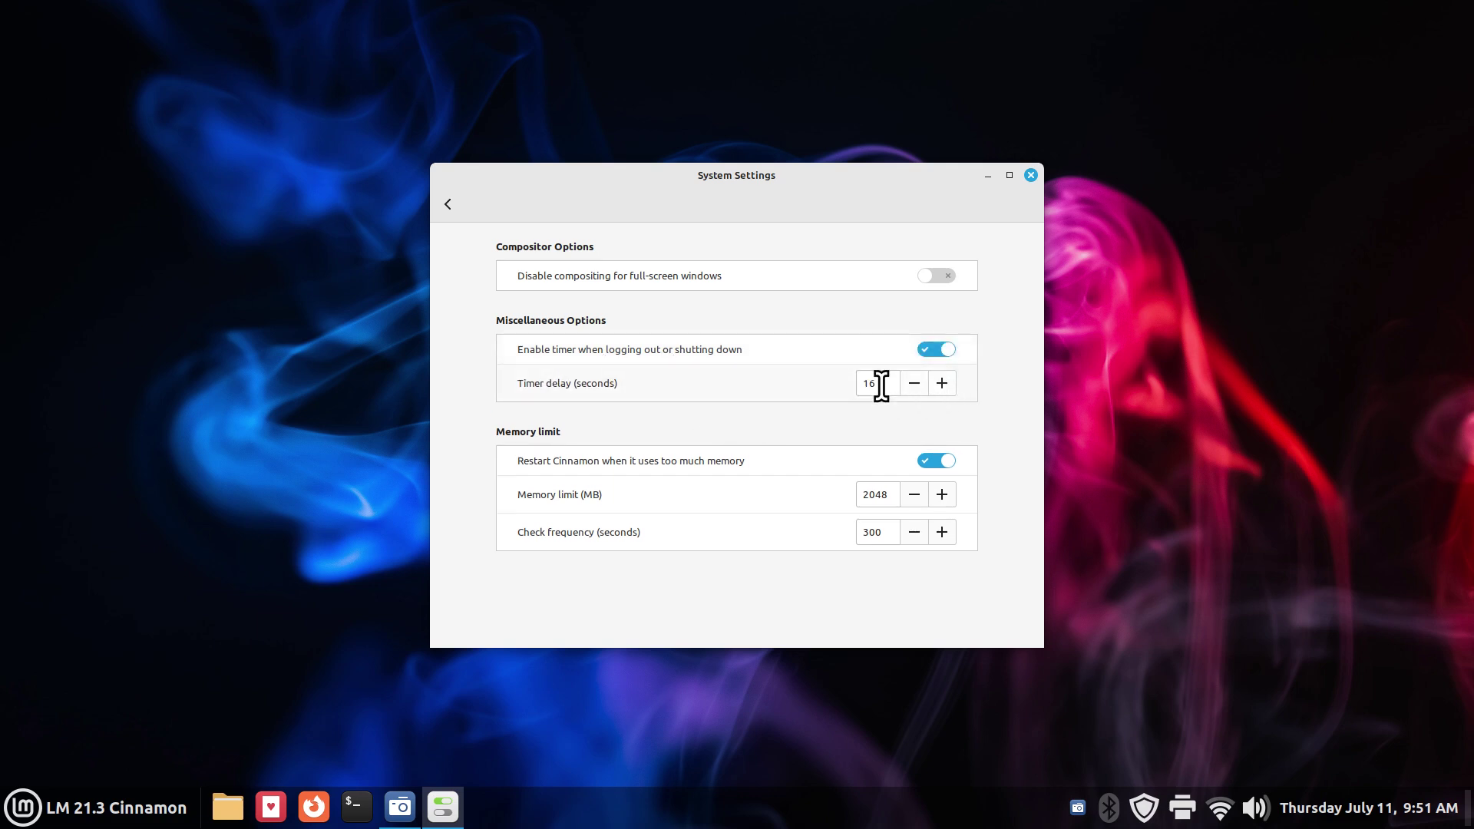
double_click(868, 382)
type("17")
left_click(1030, 175)
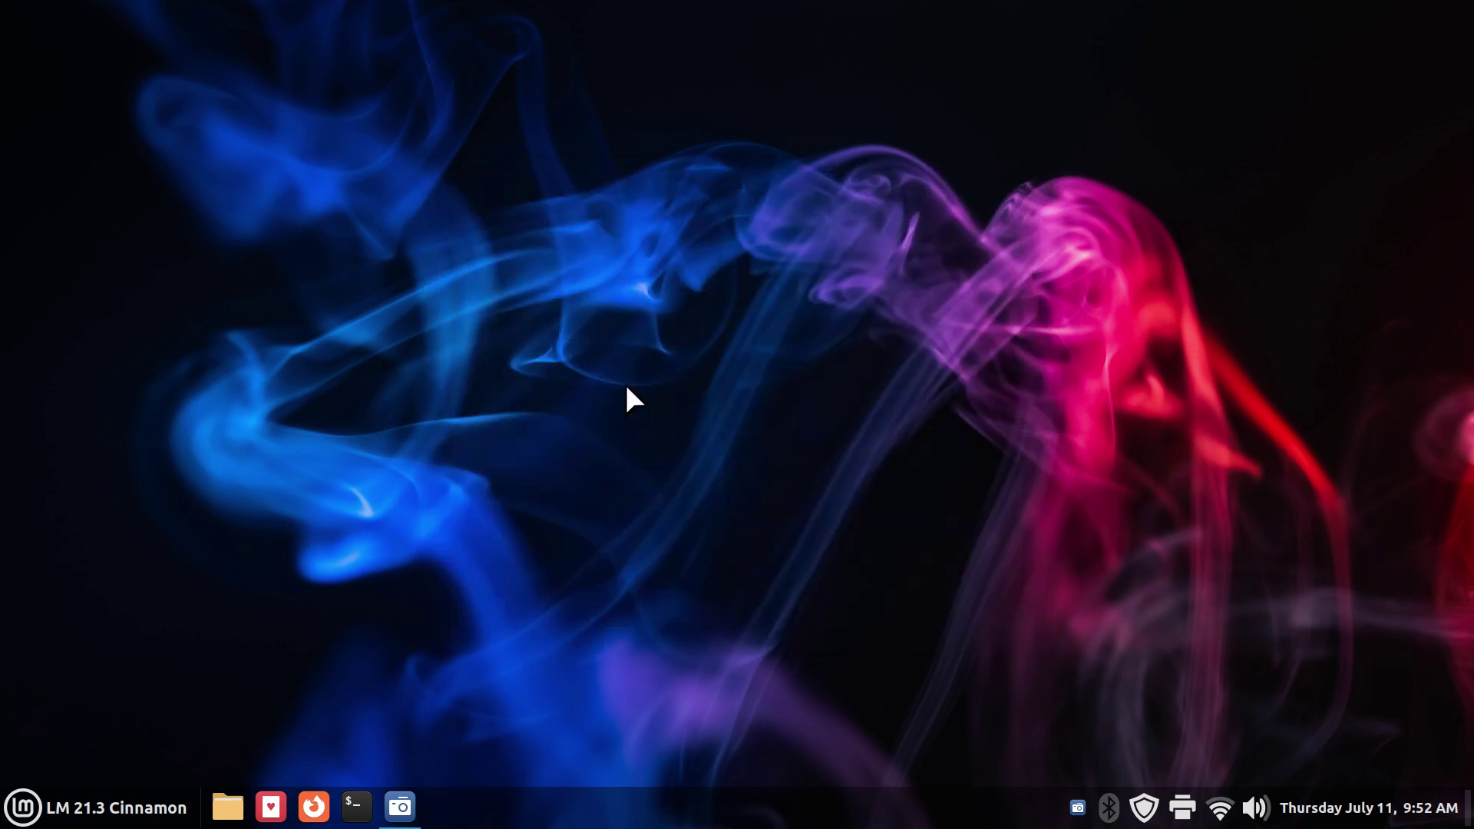
Step: Confirm the shut-down prompt now counts down, then cancel it
left_click(30, 807)
left_click(42, 742)
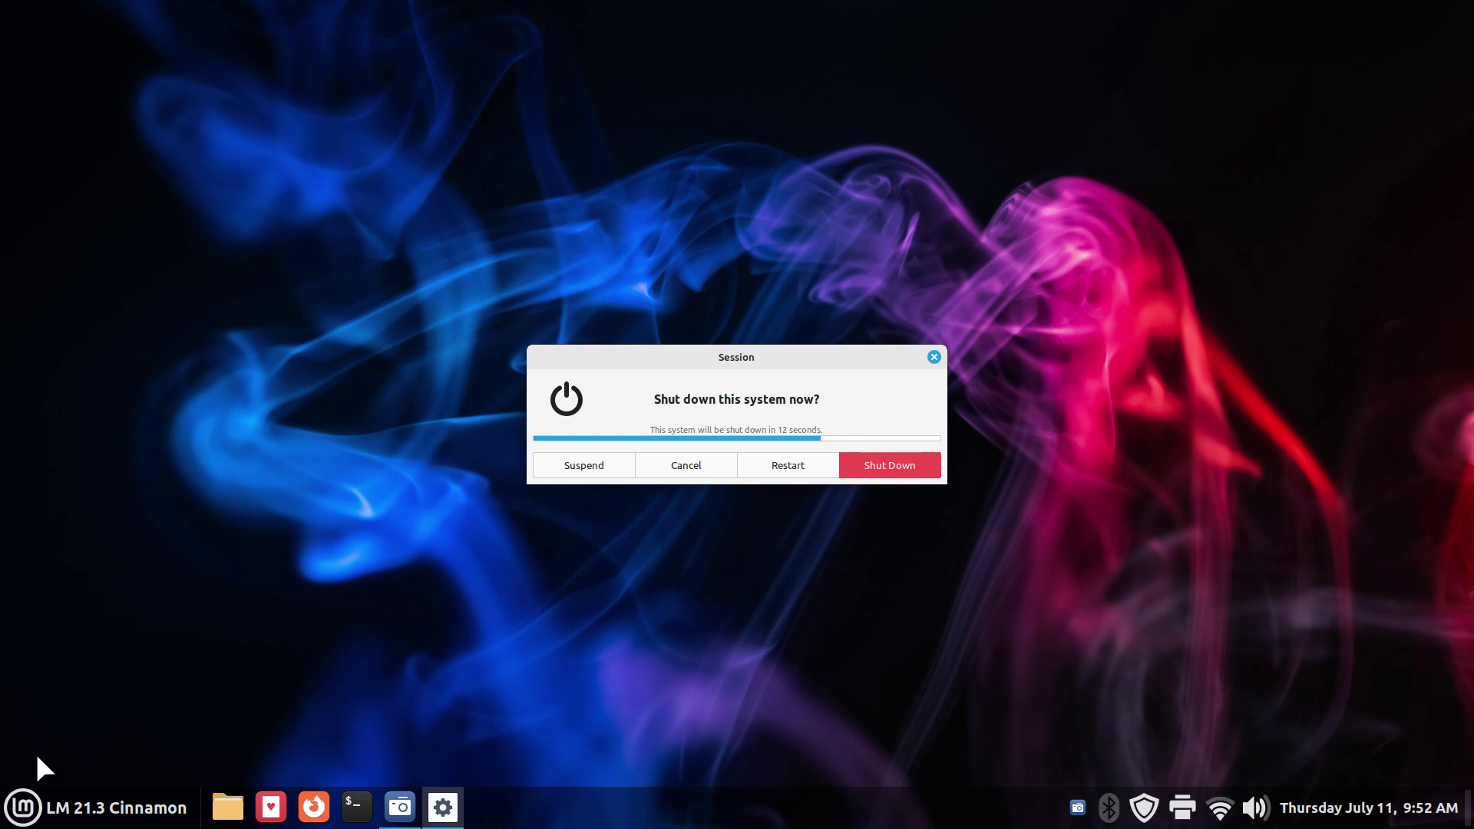
left_click(683, 468)
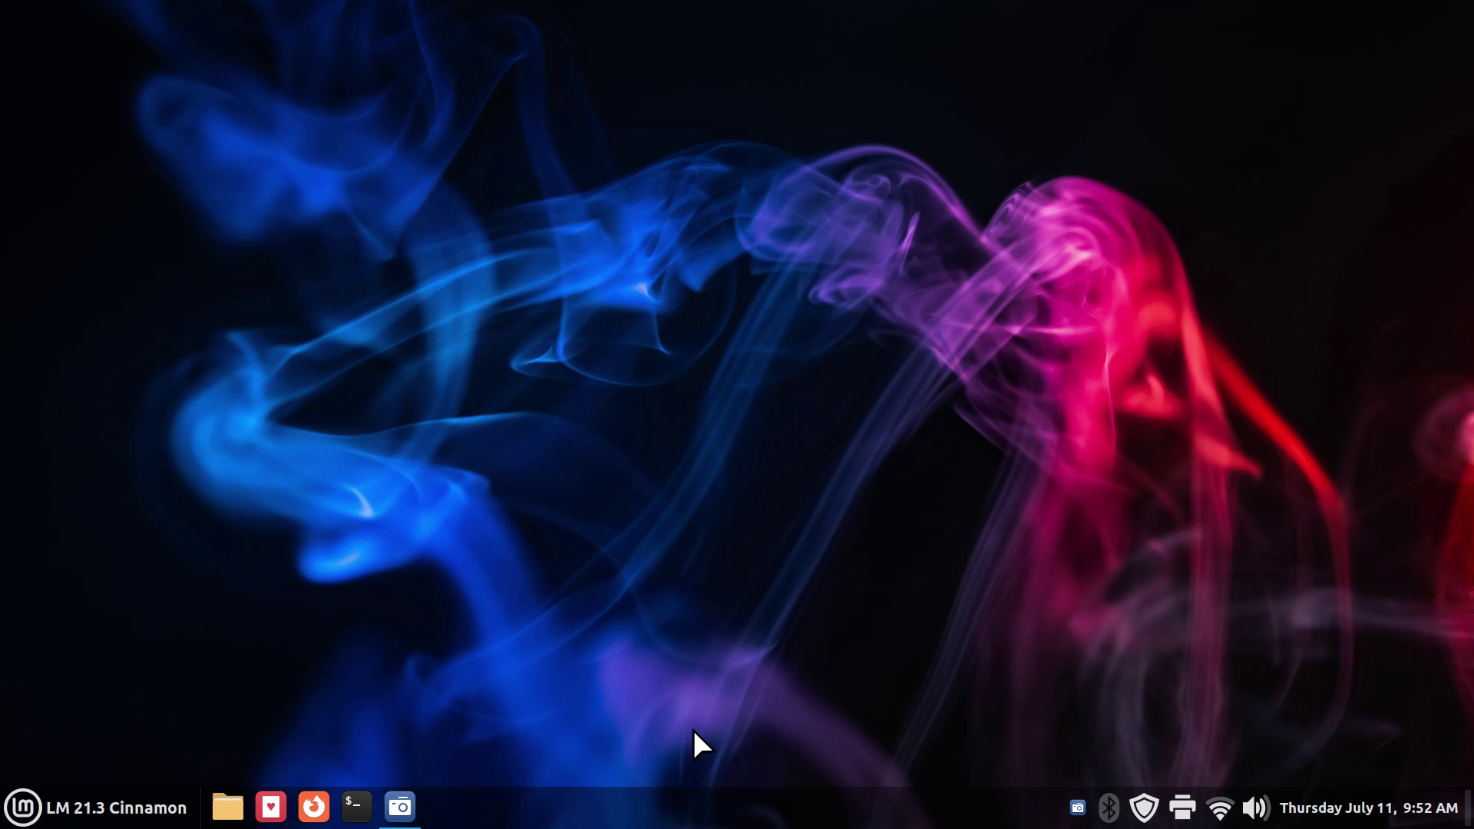